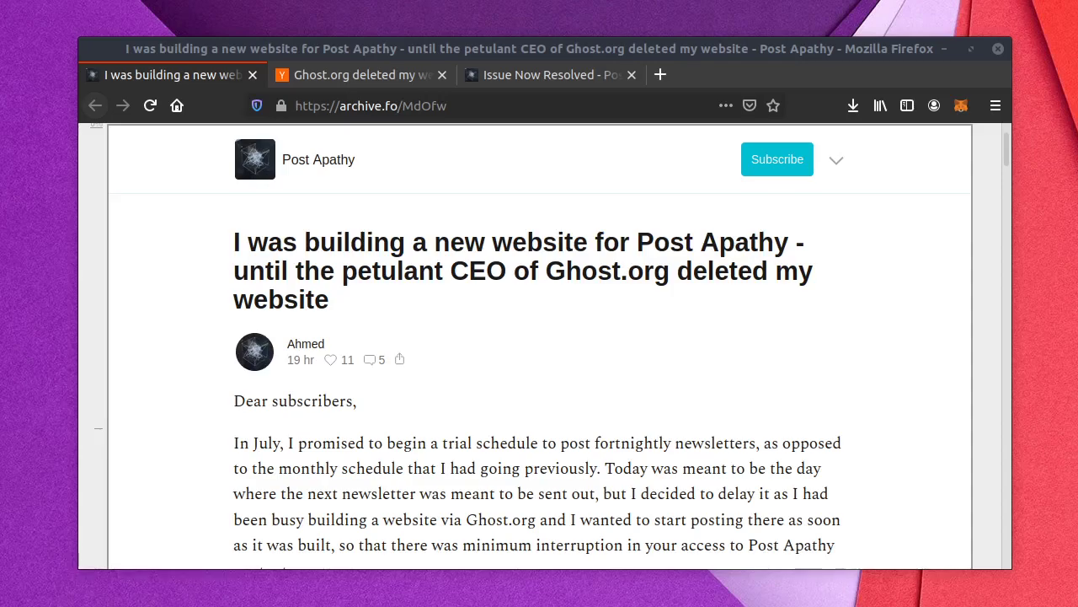
Step: Load the ghost.org homepage in a new tab and scroll through it
click(660, 74)
text(g)
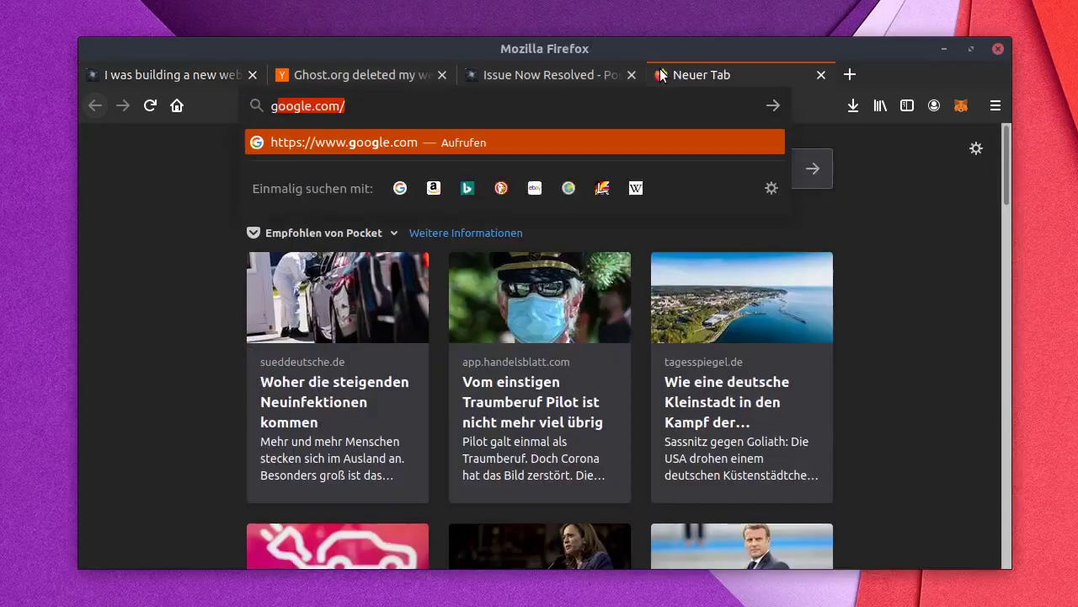
text(host.org)
key(Return)
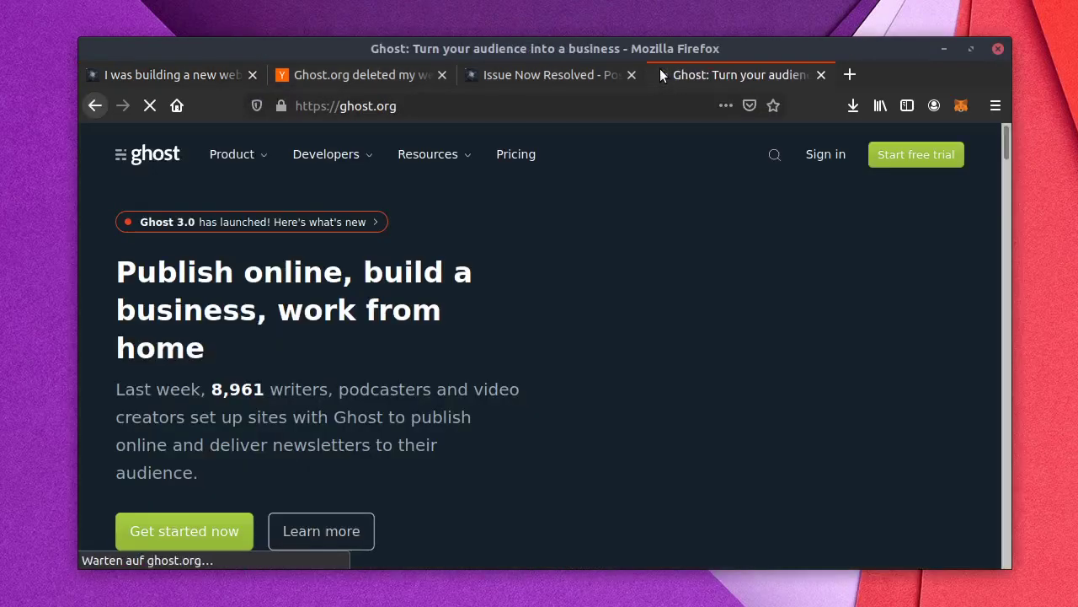
scroll(515, 307, down, 1)
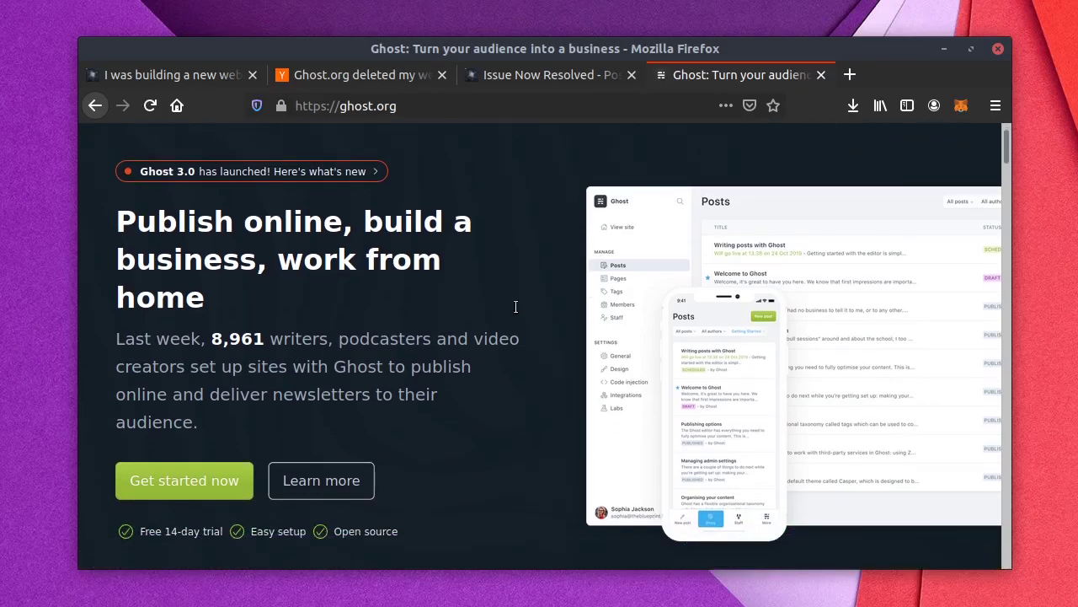
scroll(514, 308, down, 10)
scroll(516, 333, up, 5)
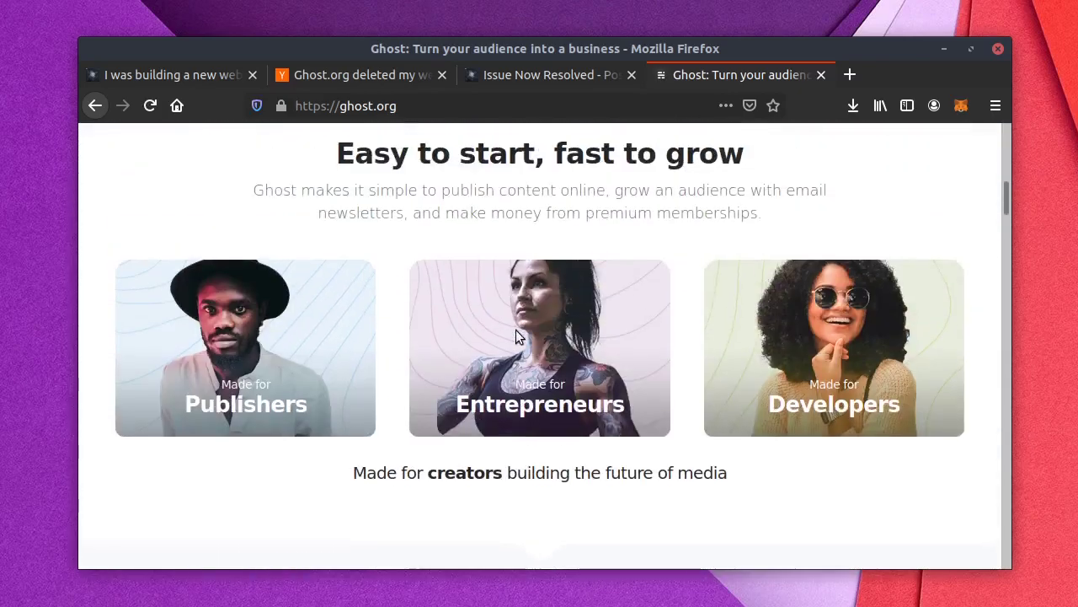
scroll(516, 330, up, 5)
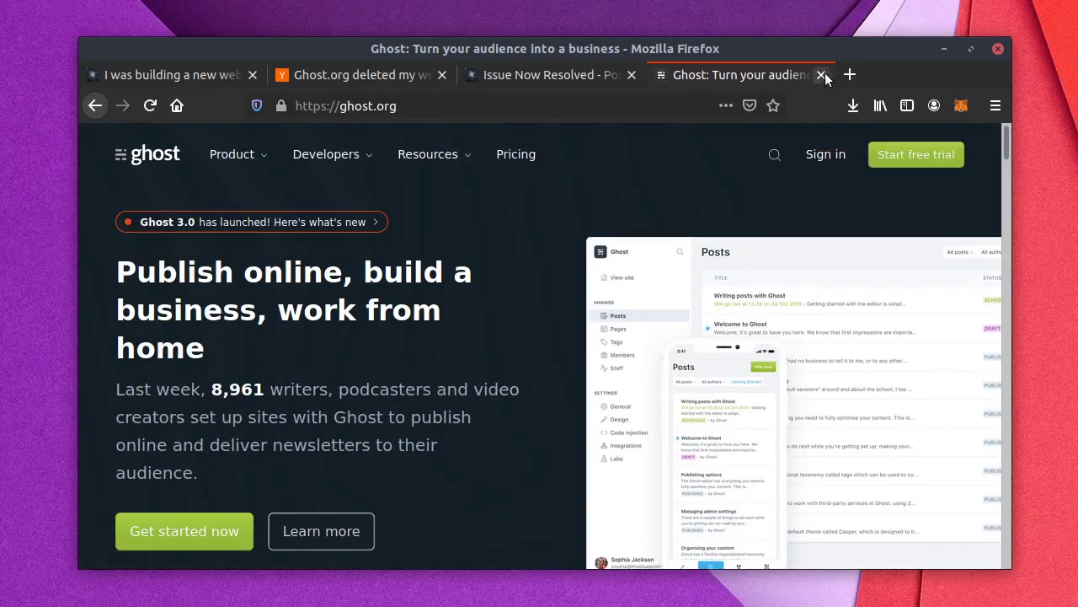
Step: Close the ghost.org tab and start reading the archived Post Apathy article
click(821, 75)
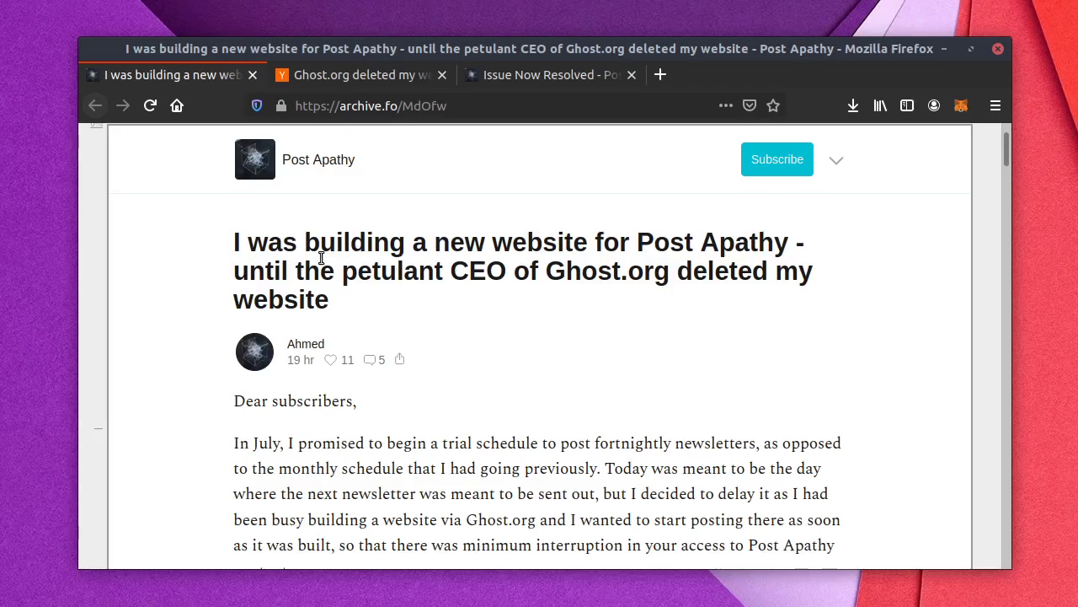
scroll(705, 461, down, 4)
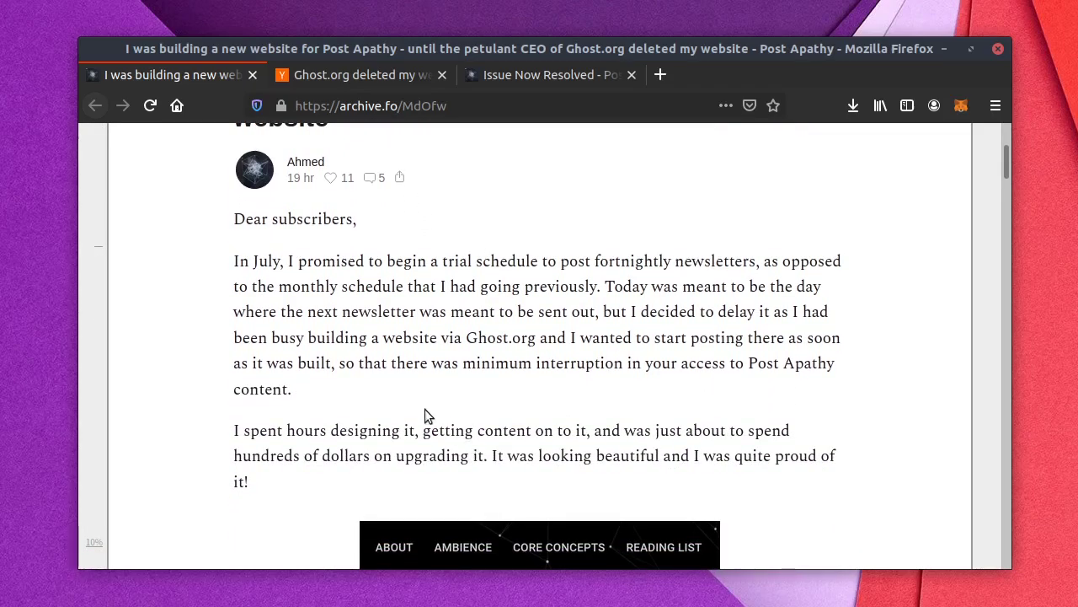
scroll(345, 377, down, 15)
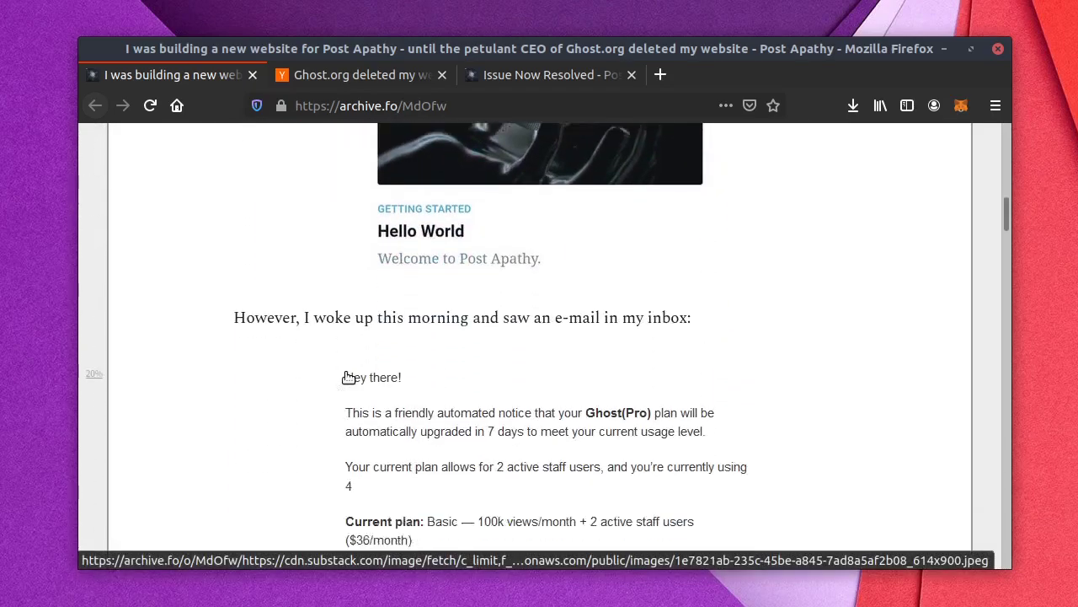
scroll(346, 375, down, 4)
scroll(354, 371, down, 1)
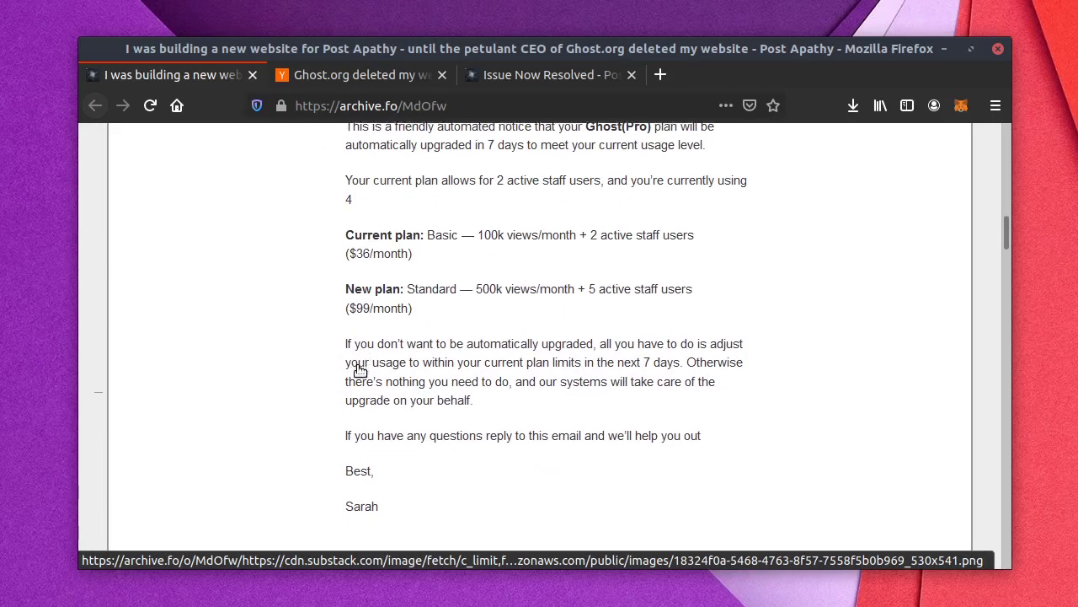
scroll(360, 370, down, 8)
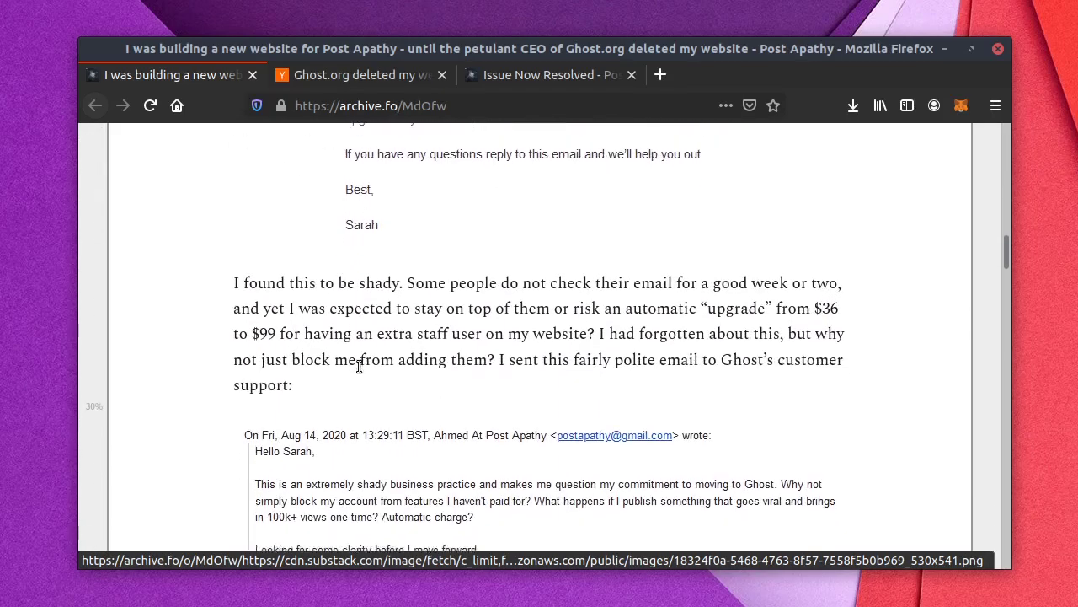
Step: Read through the rest of the Post Apathy article to its end
scroll(360, 371, down, 12)
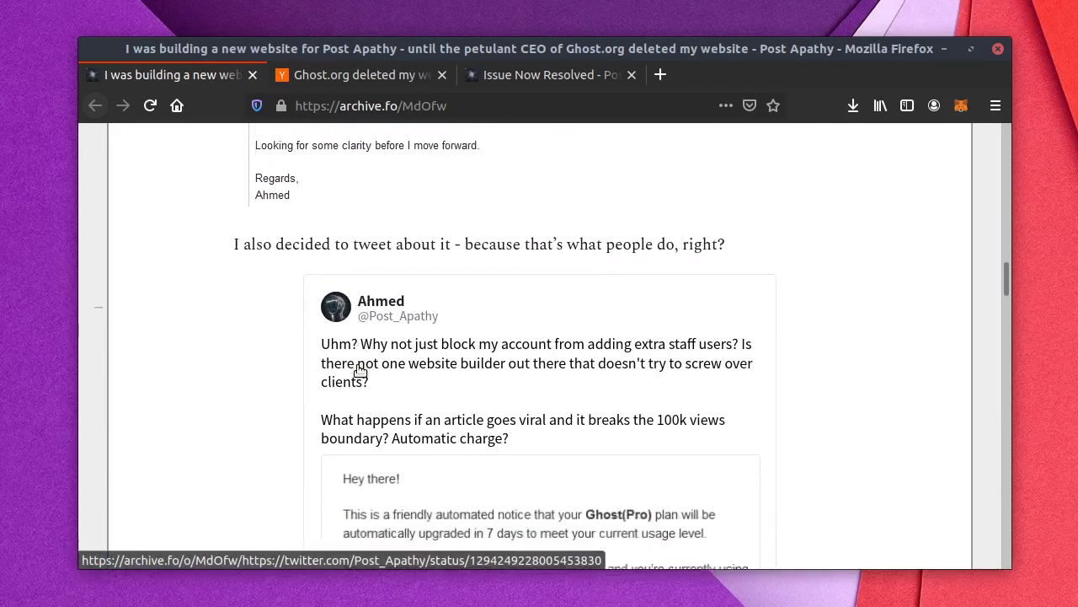
scroll(360, 371, down, 20)
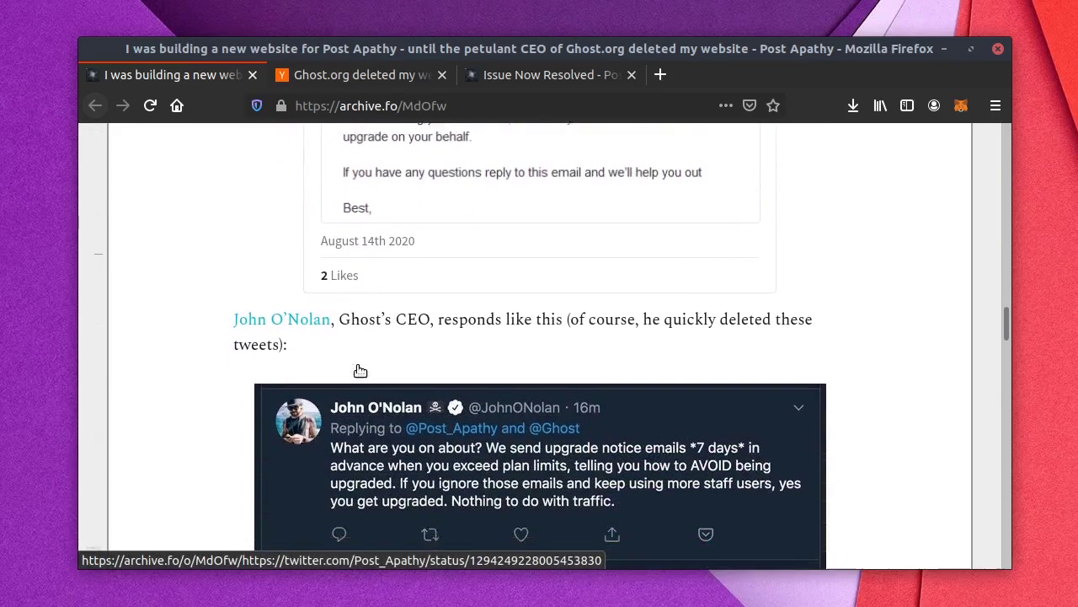
scroll(359, 370, down, 14)
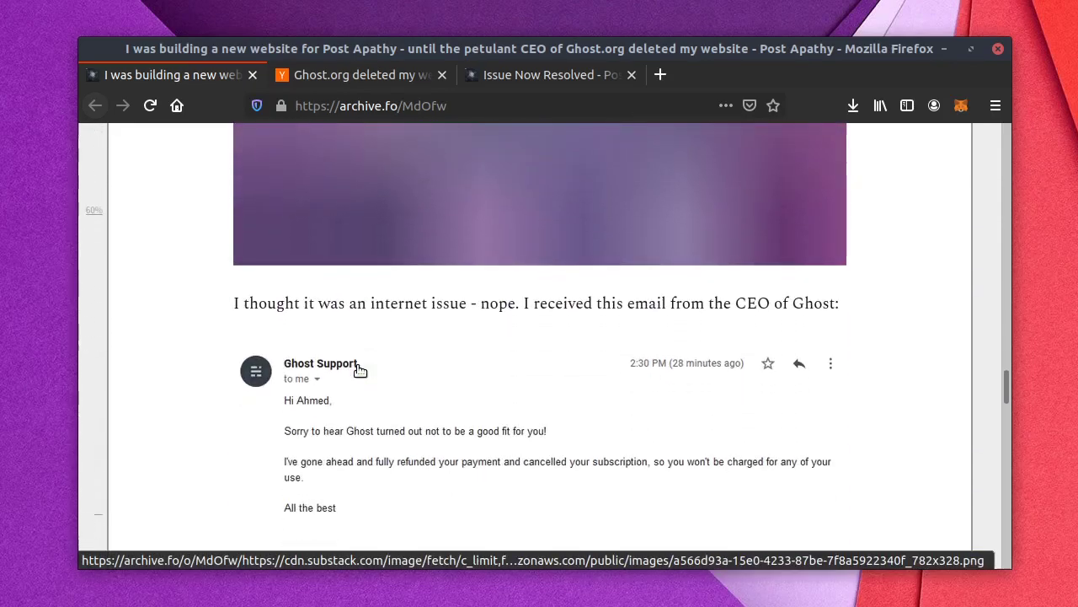
scroll(360, 371, down, 3)
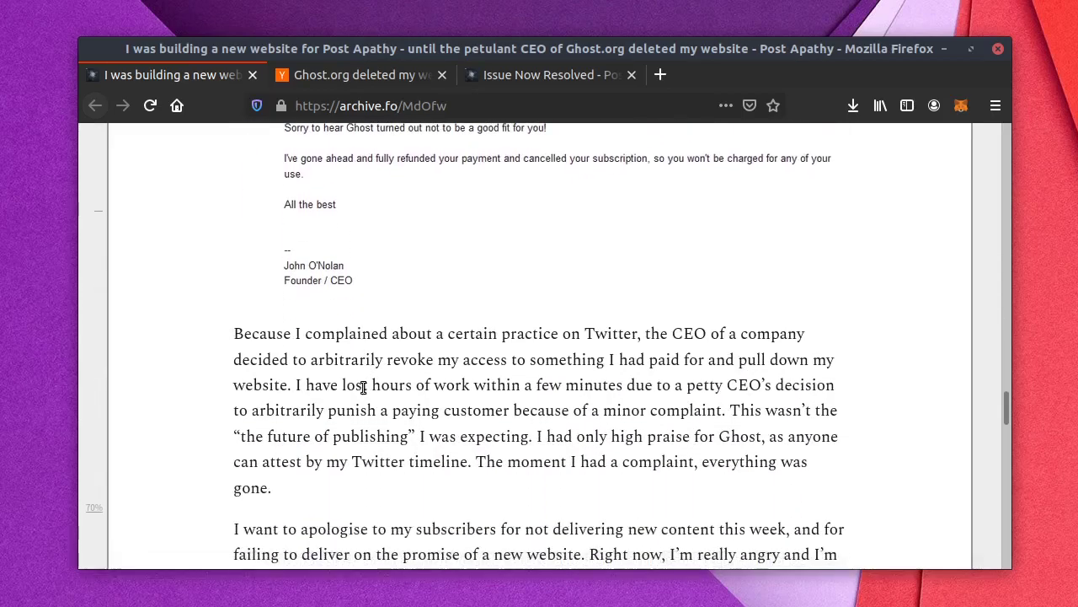
scroll(683, 374, down, 7)
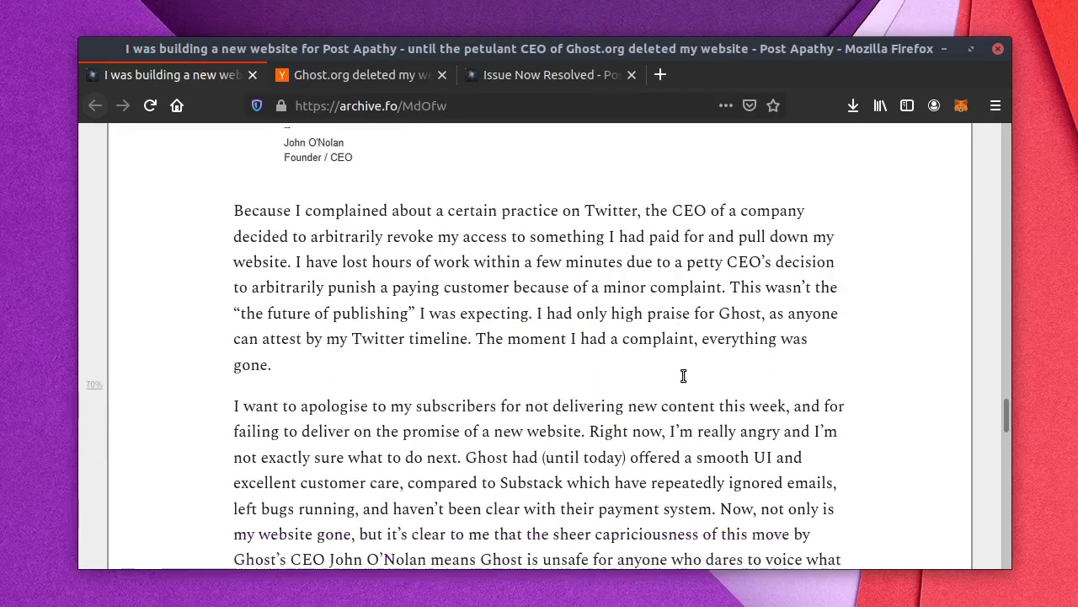
scroll(689, 346, down, 5)
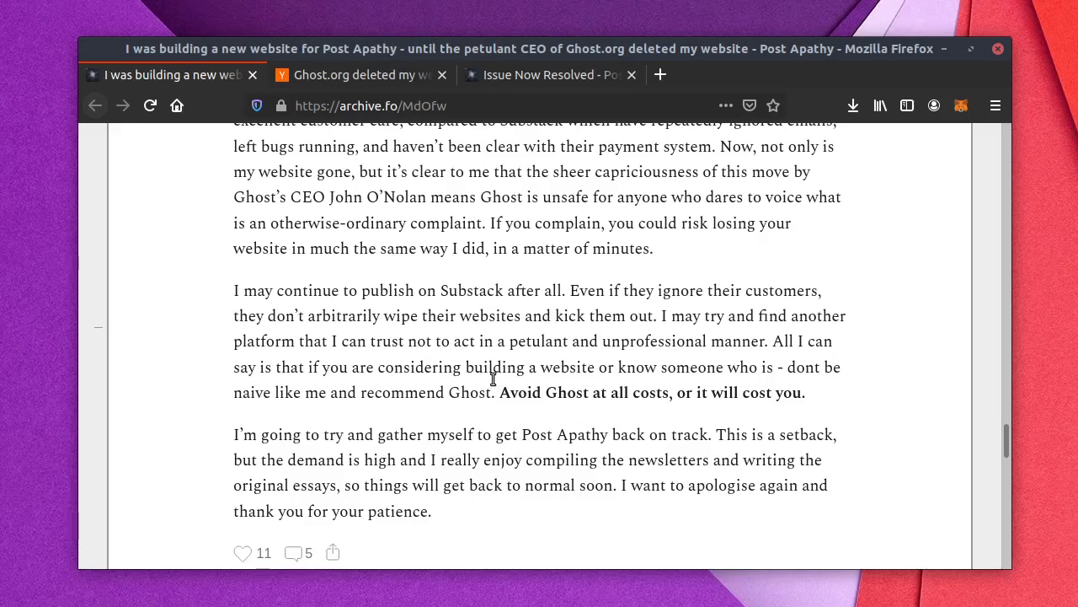
scroll(493, 379, down, 2)
scroll(488, 381, up, 2)
scroll(526, 349, up, 5)
scroll(528, 350, up, 6)
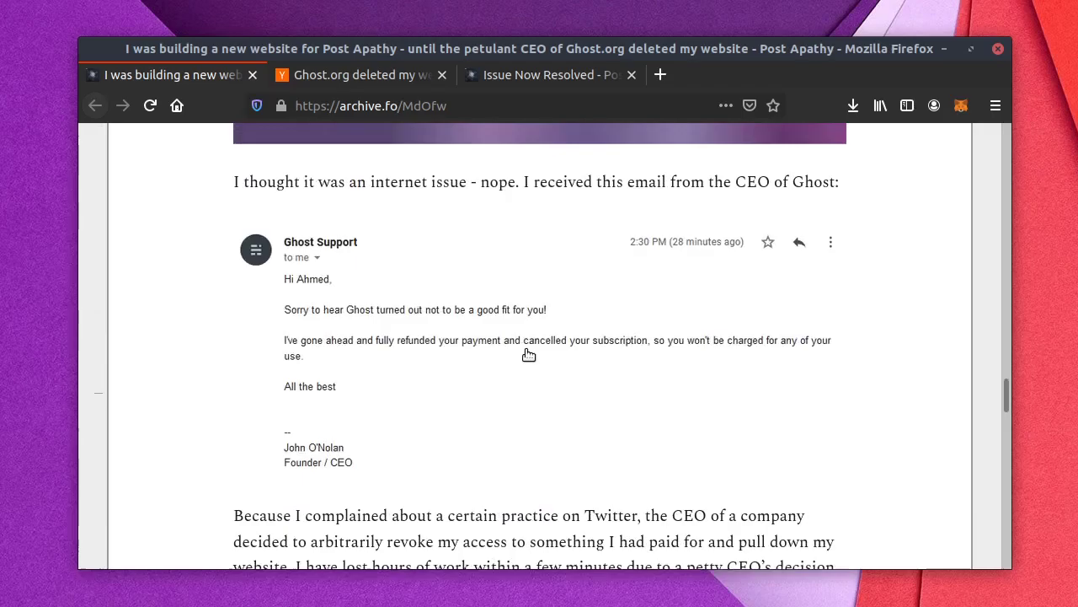
scroll(527, 352, down, 7)
scroll(527, 353, down, 6)
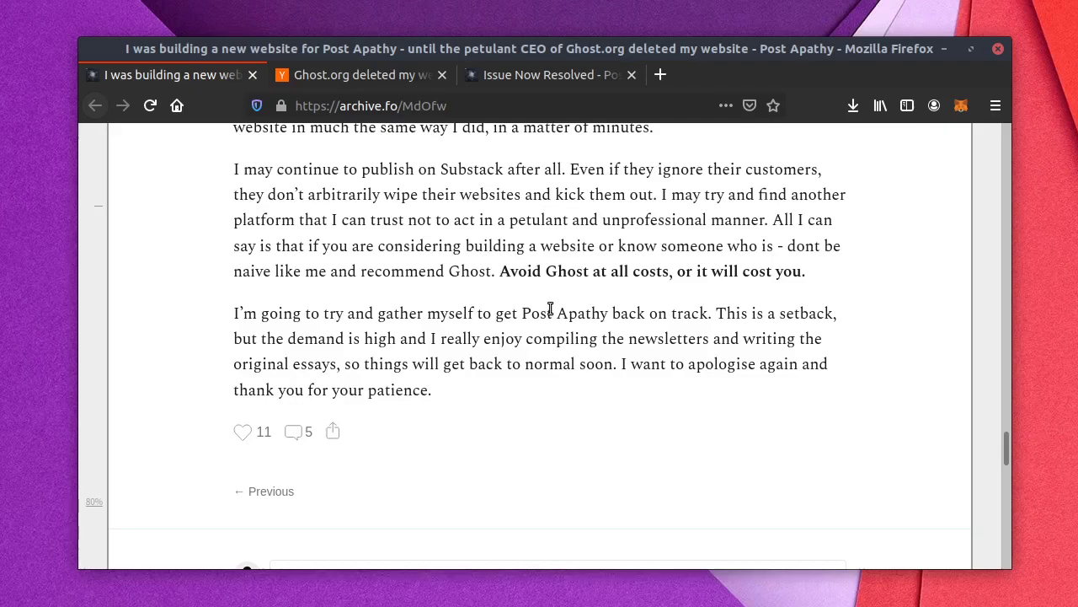
Step: Highlight the self-hosting update in the Issue Now Resolved post, then return to the archived article
click(531, 74)
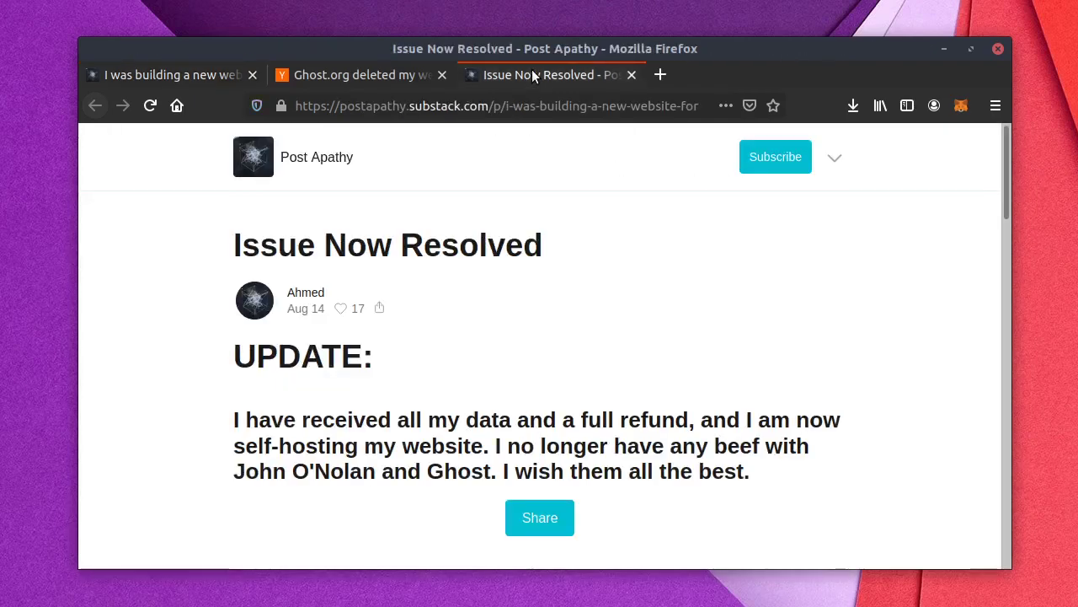
drag(284, 421, 839, 455)
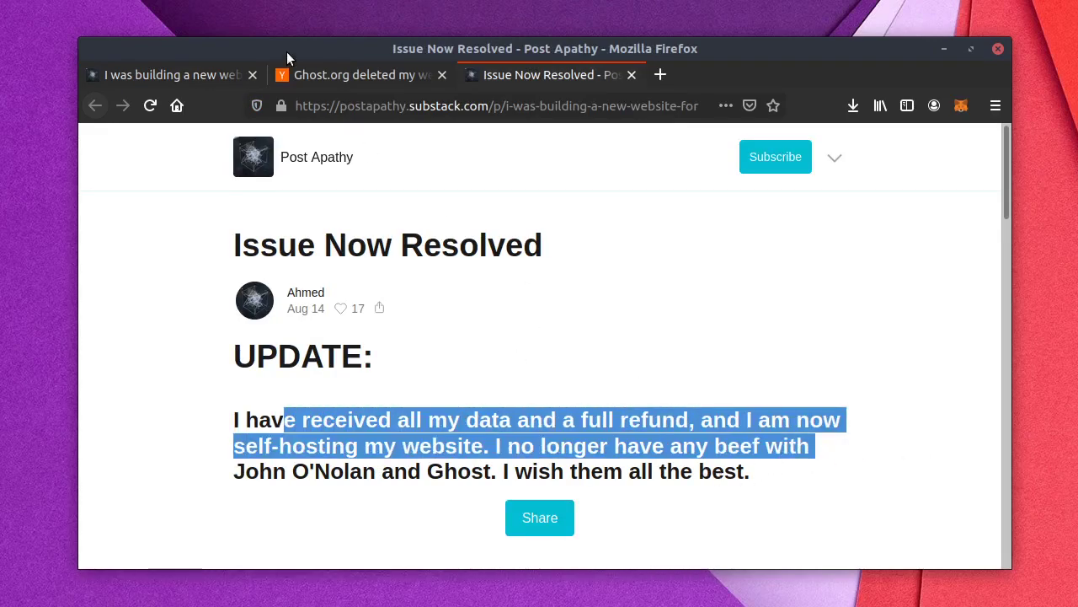
click(174, 74)
click(333, 105)
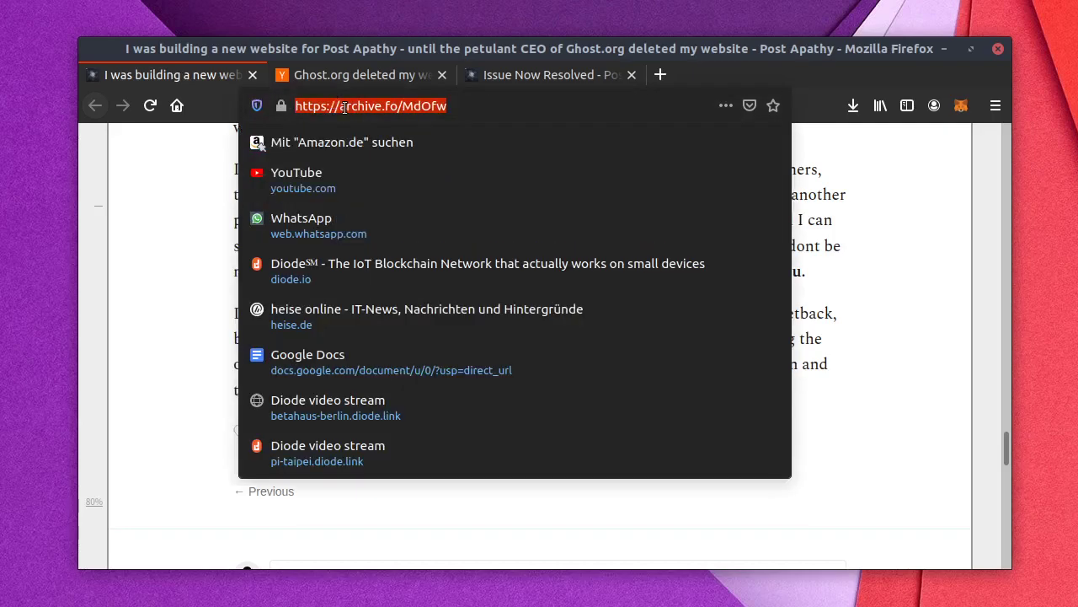
click(202, 199)
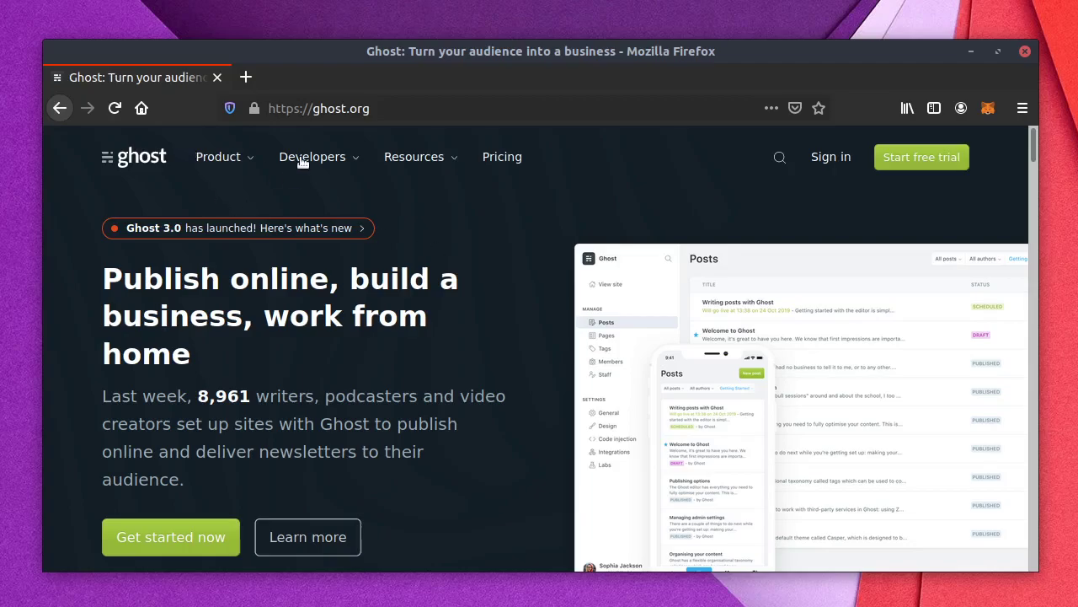
Step: Open Ghost's source repository on GitHub from the Developers menu
mouse_move(302, 162)
scroll(408, 493, down, 1)
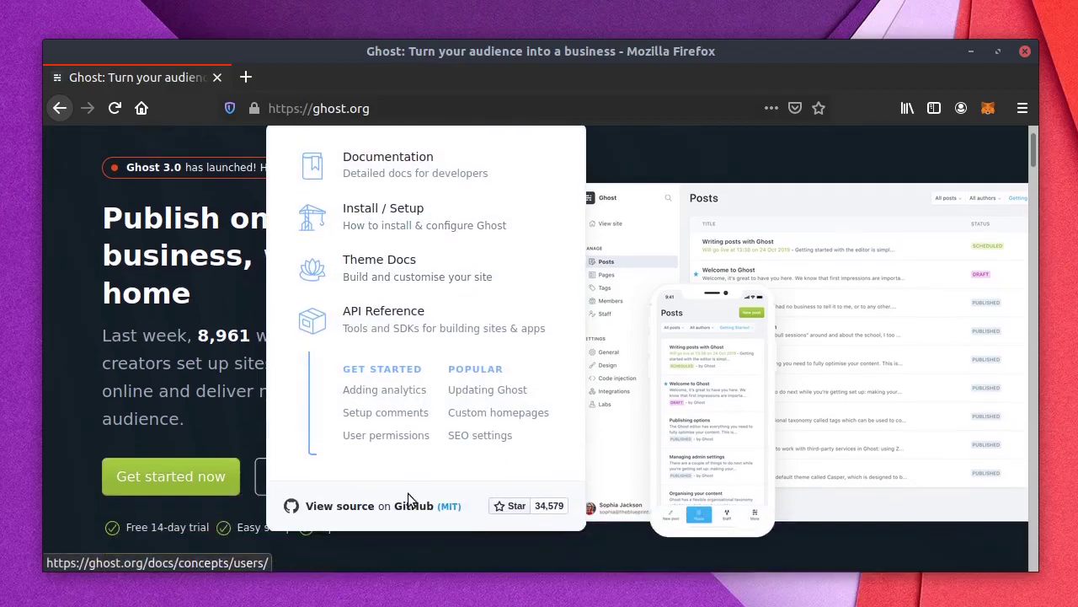
click(416, 505)
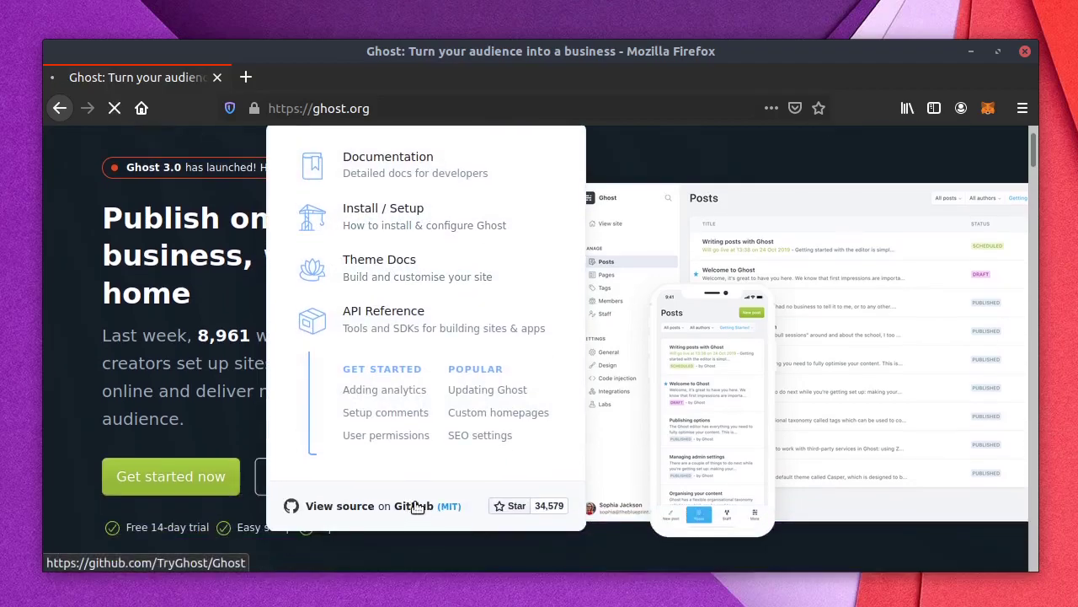
Step: Select the Quickstart command 'npm install ghost-cli -g' and open a terminal window
scroll(416, 504, down, 2)
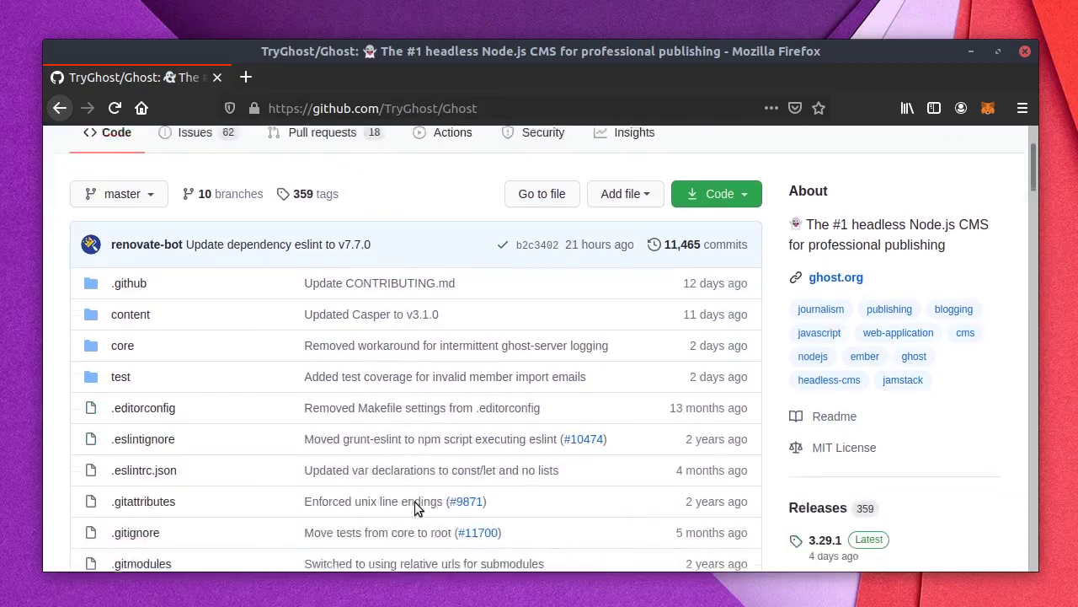
scroll(414, 501, down, 4)
scroll(354, 333, down, 8)
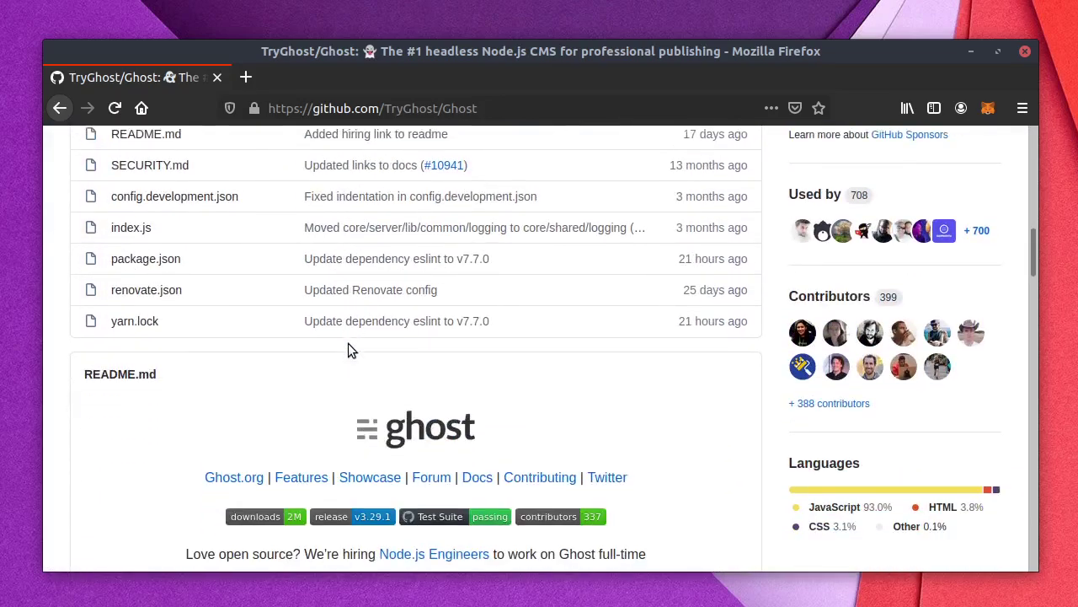
scroll(348, 343, down, 20)
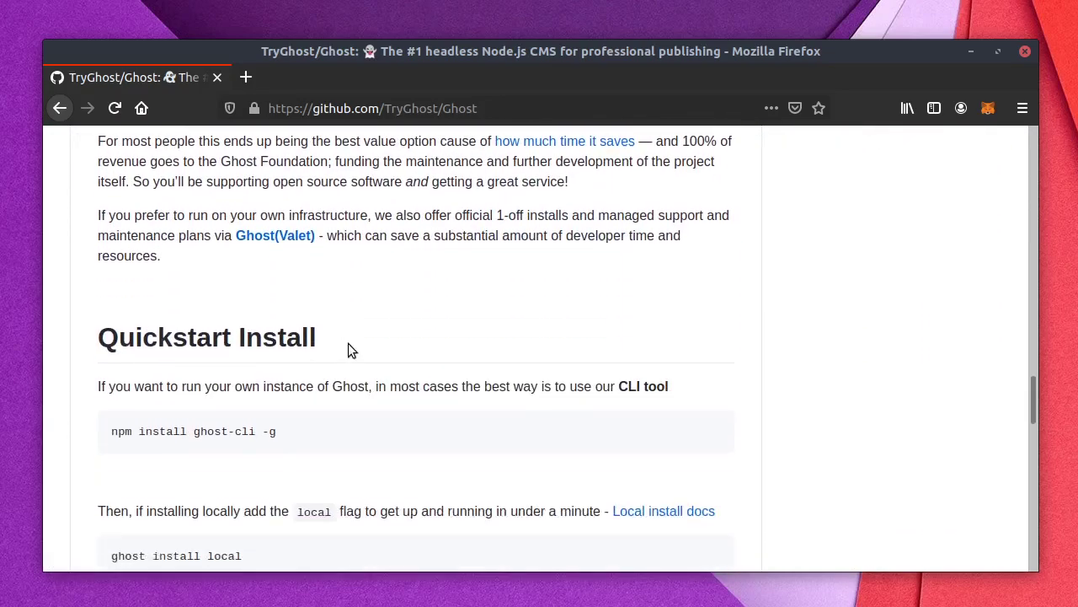
scroll(348, 343, down, 2)
triple_click(241, 348)
key(super+c)
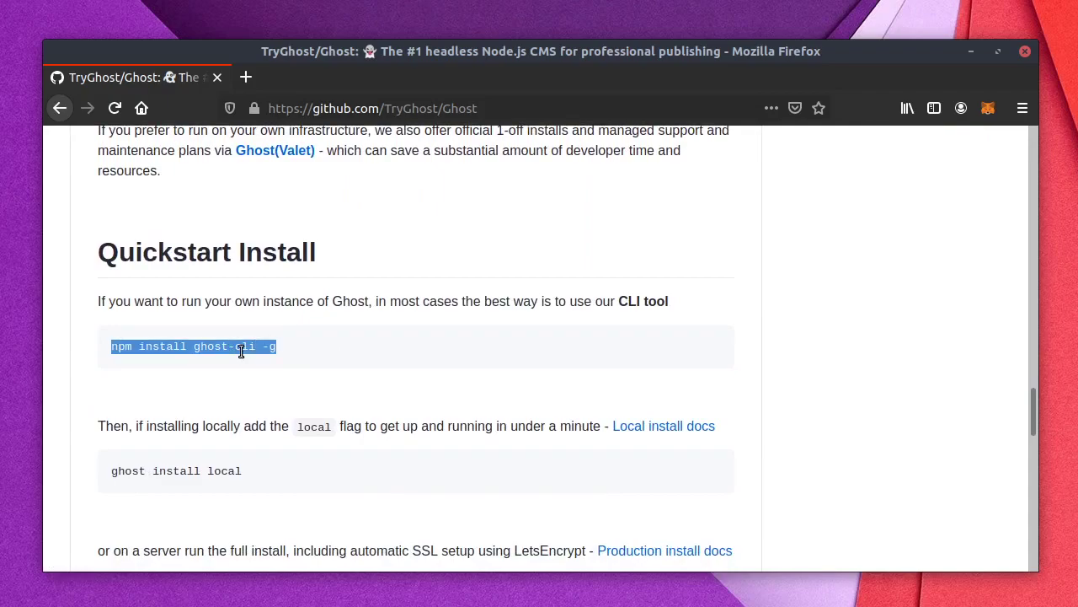
key(ctrl+alt+t)
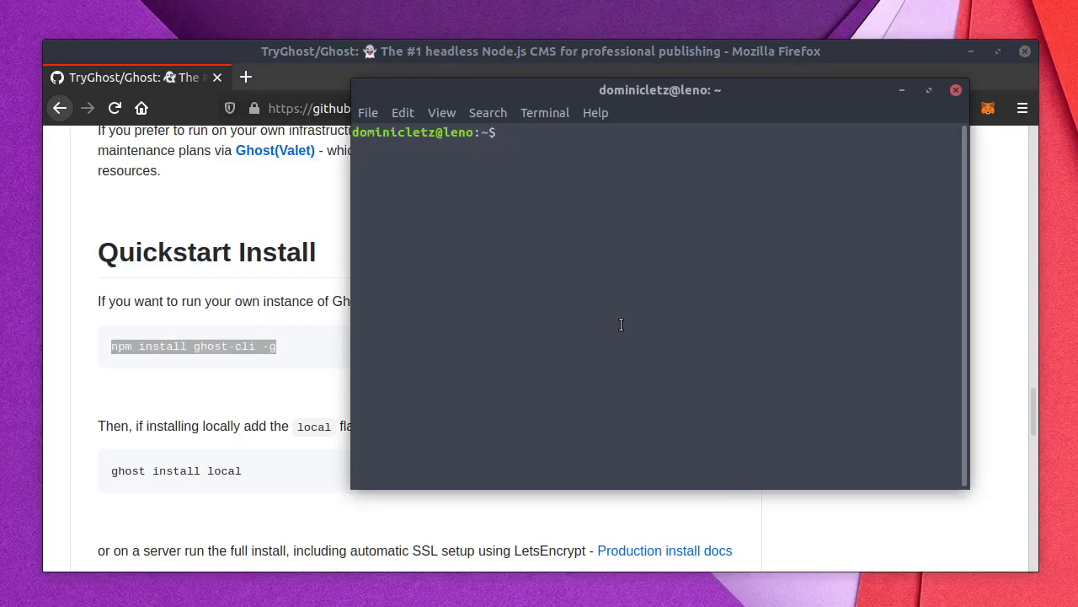
Step: Check the nvm version, then install ghost-cli 1.14.1 globally with 'npm install ghost-cli -g'
middle_click(597, 308)
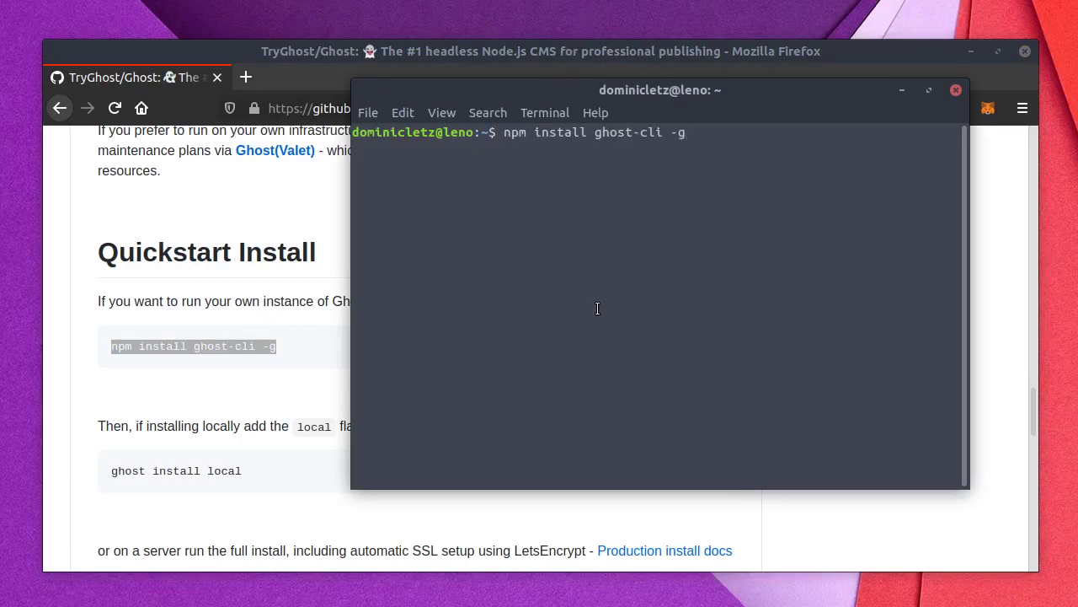
key(BackSpace)
key(BackSpace)
key(BackSpace)
key(BackSpace)
key(BackSpace)
key(BackSpace)
key(BackSpace)
key(BackSpace)
key(BackSpace)
key(BackSpace)
key(BackSpace)
key(BackSpace)
key(BackSpace)
key(BackSpace)
key(BackSpace)
key(BackSpace)
key(BackSpace)
key(BackSpace)
key(BackSpace)
key(BackSpace)
key(BackSpace)
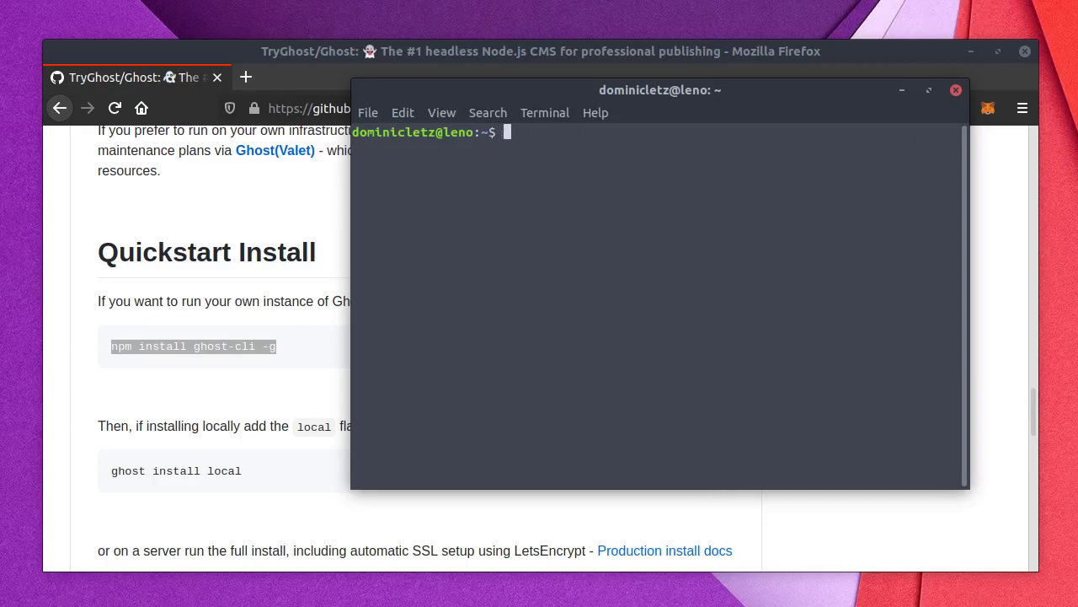
text(nvm version)
key(Return)
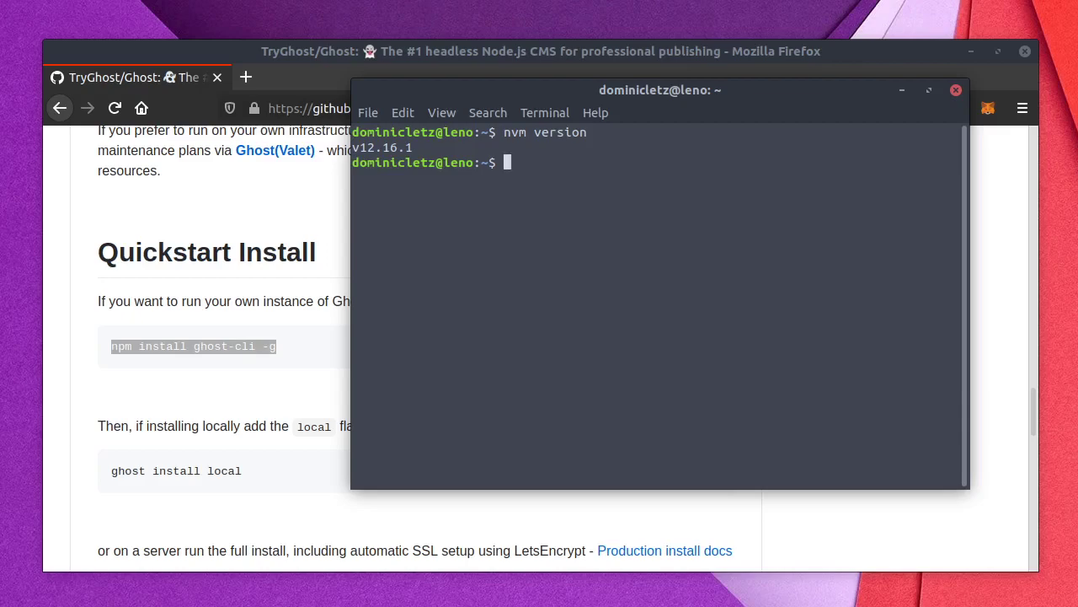
key(ctrl+shift+v)
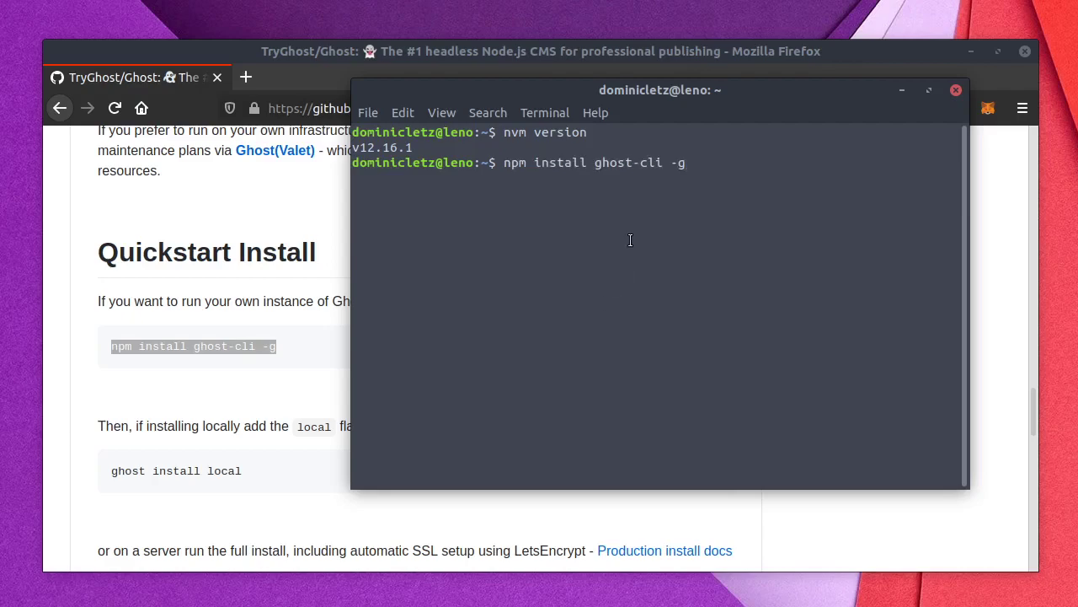
key(Return)
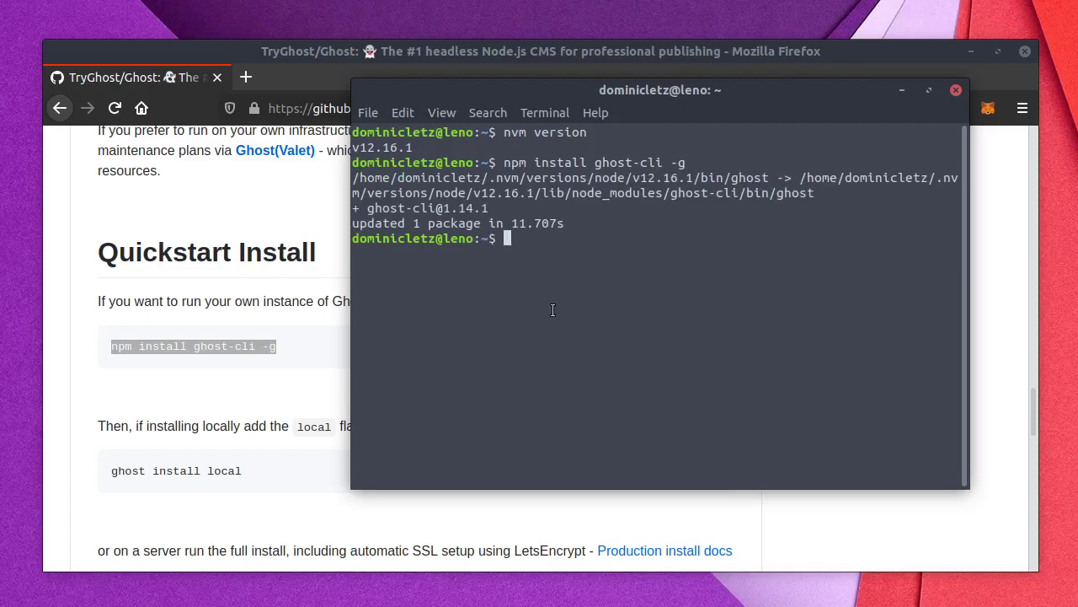
Step: Keep the terminal always on top and try 'ghost install local' in the home folder
right_click(480, 83)
click(510, 218)
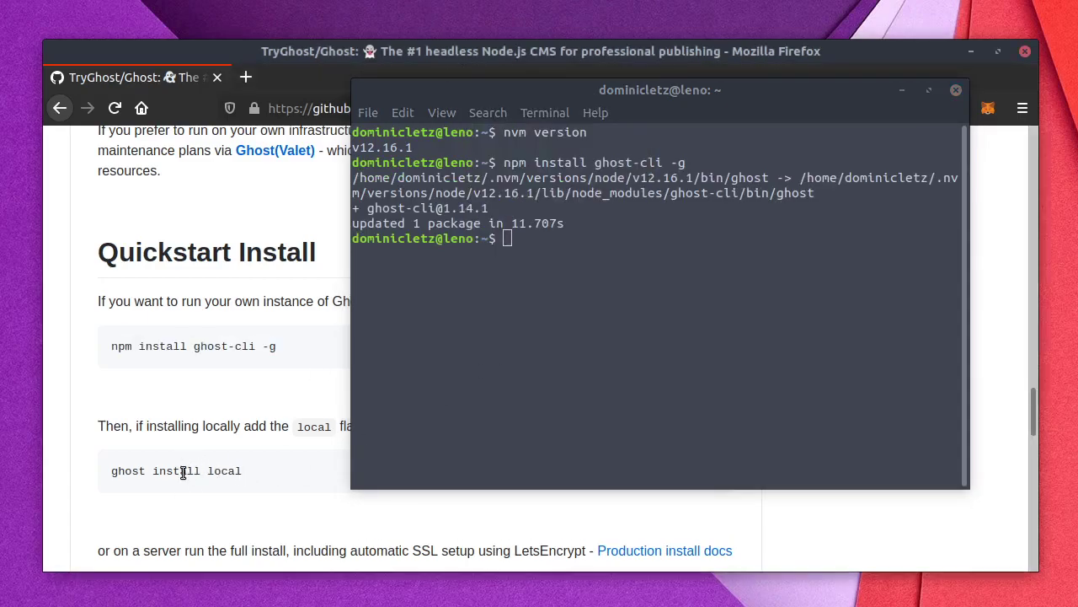
triple_click(187, 468)
middle_click(619, 350)
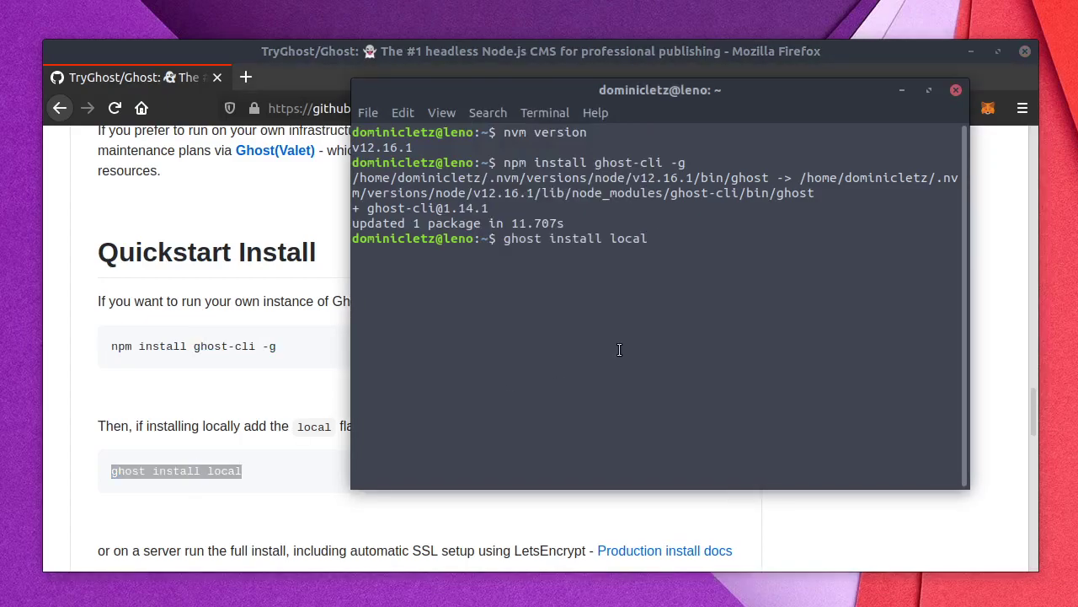
key(Return)
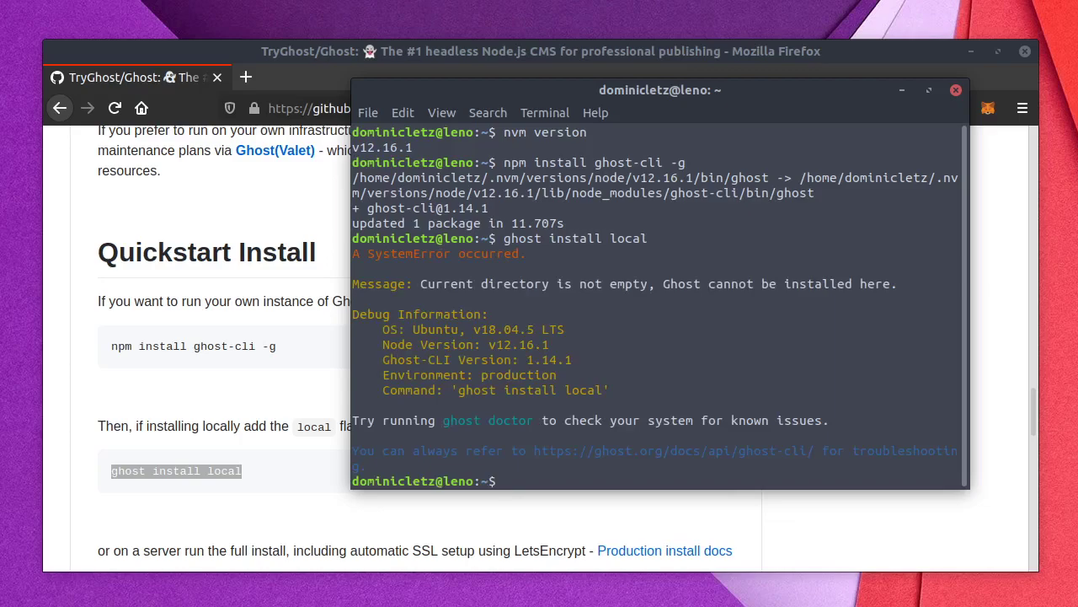
Step: Create a myblog folder under projects, move into it, and paste 'ghost install local' there
text(mkd)
key(ctrl+c)
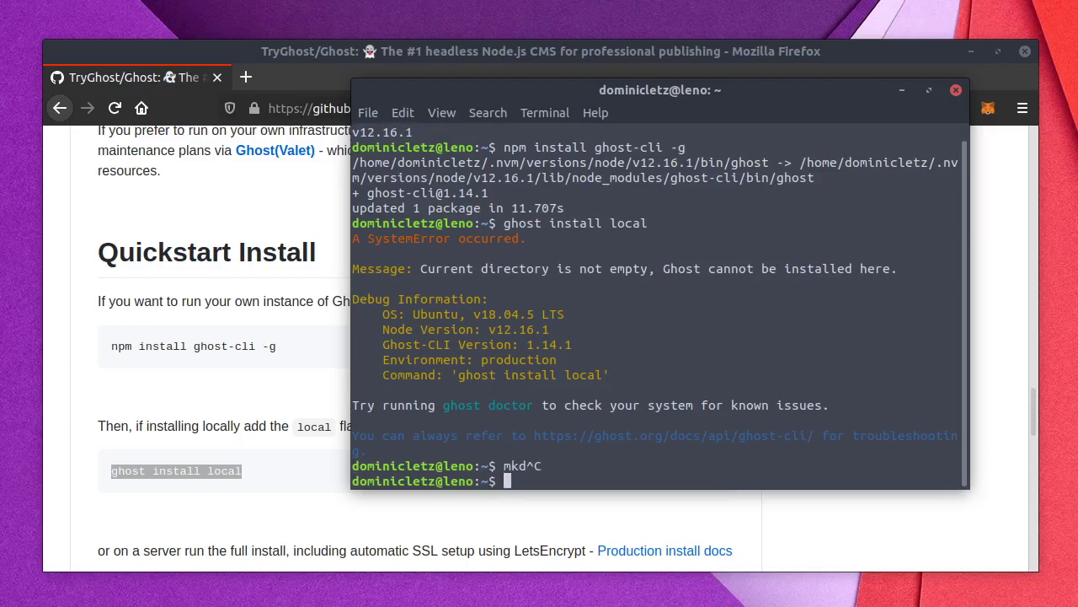
text(cd pro)
key(Tab)
key(Return)
text(mkd)
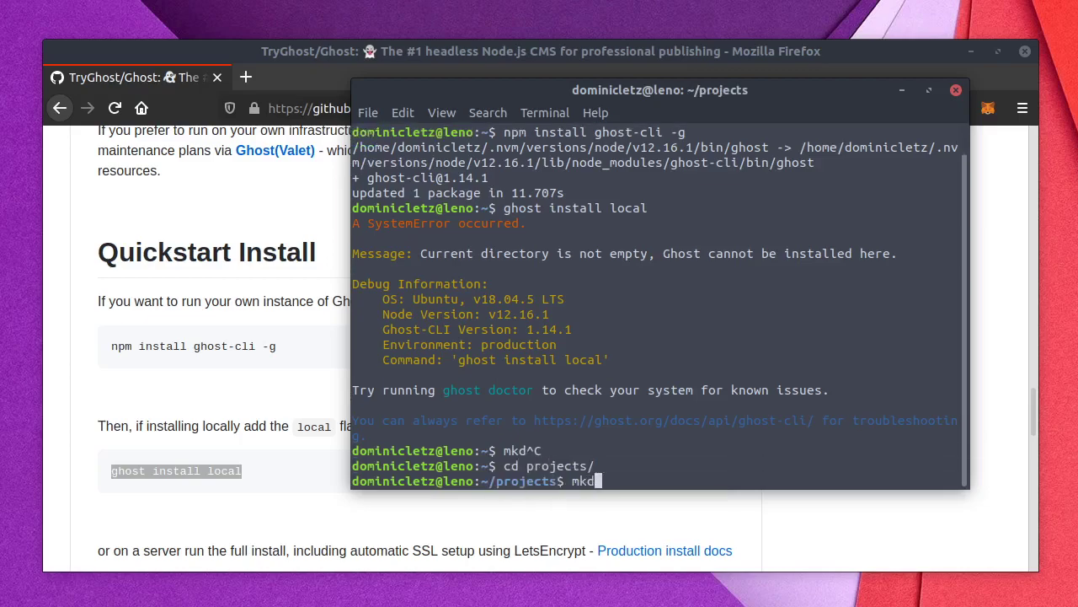
text(ir myblog)
key(Return)
text(cd m)
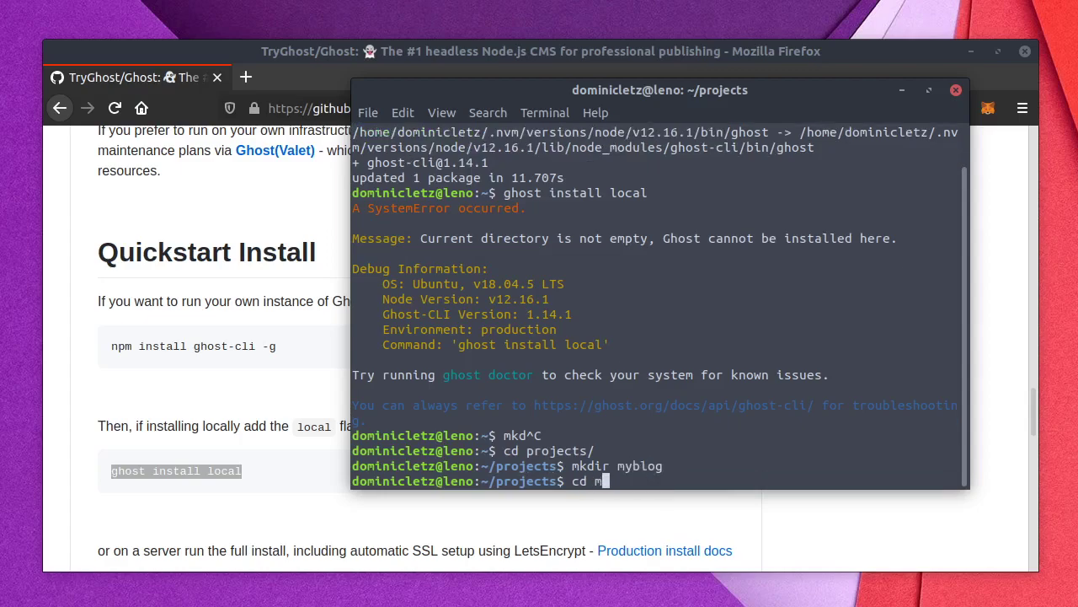
text(y)
key(Tab)
key(Return)
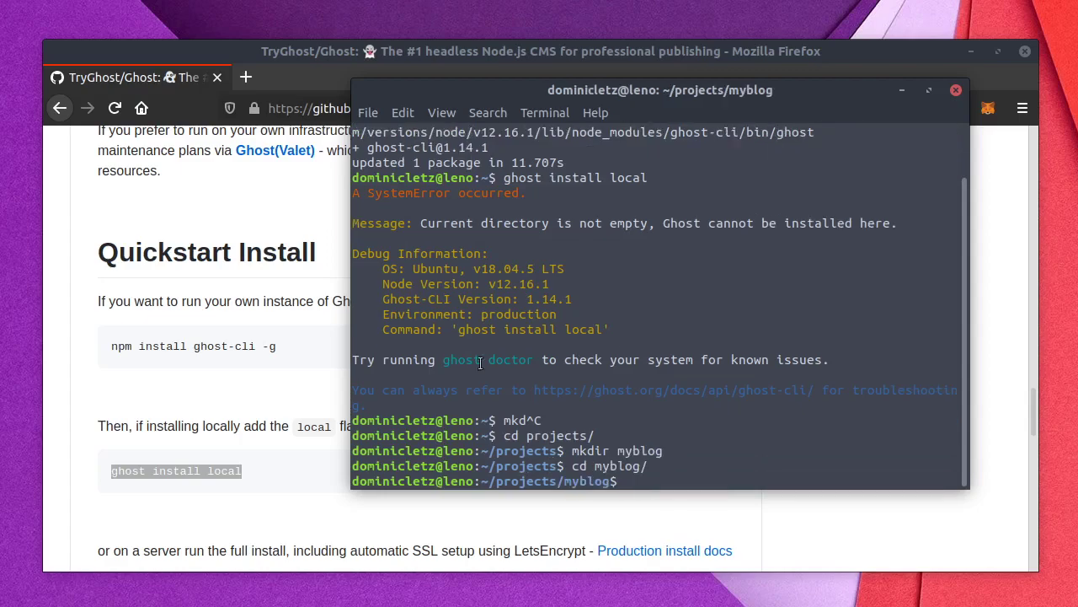
triple_click(142, 470)
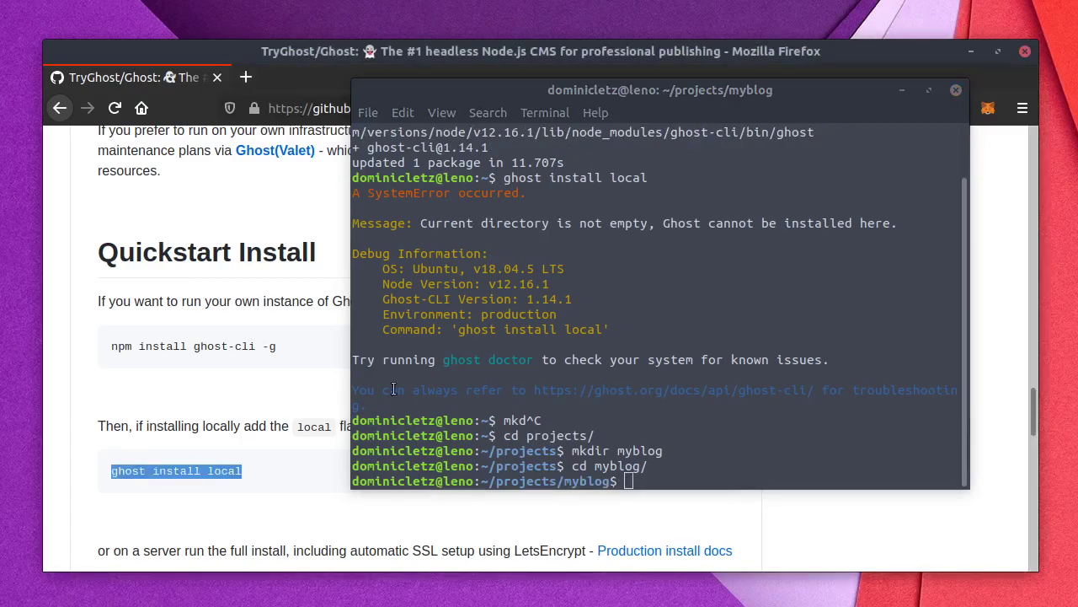
middle_click(544, 344)
Step: Run 'ghost install local' in ~/projects/myblog to install and start Ghost v3.29.1
key(Return)
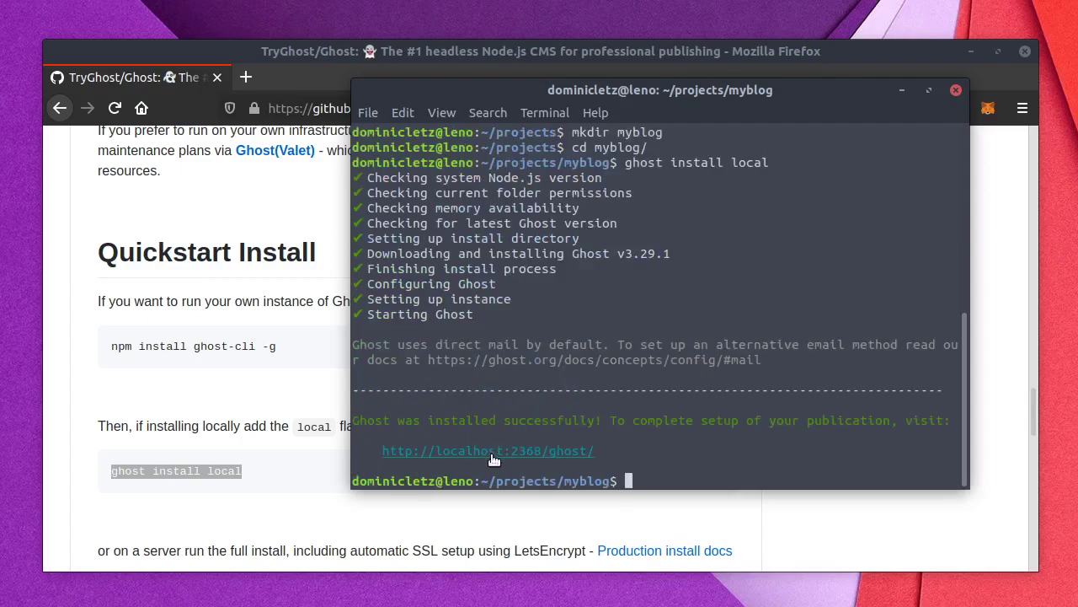
Step: Copy the localhost:2368/ghost admin link from the terminal and load it in a new tab
right_click(422, 455)
click(447, 489)
click(246, 77)
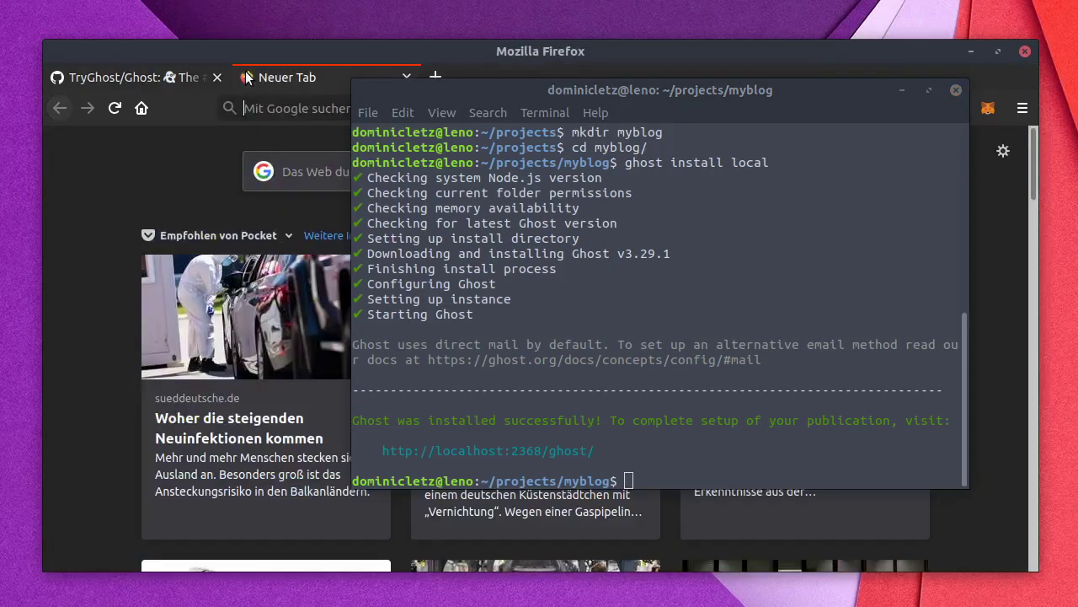
key(ctrl+v)
drag(532, 88, 672, 147)
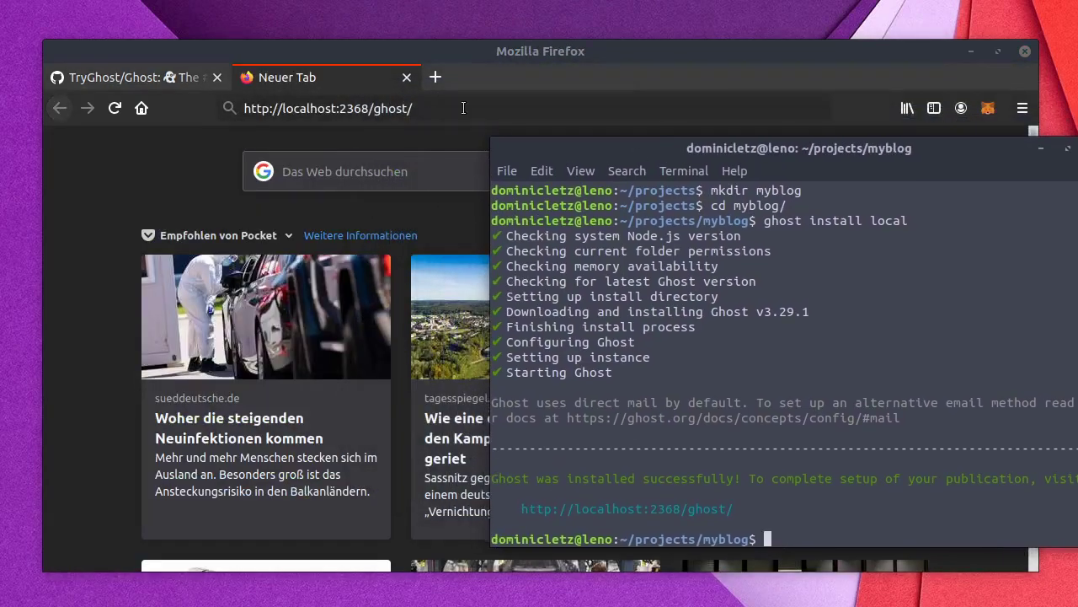
click(454, 100)
key(Return)
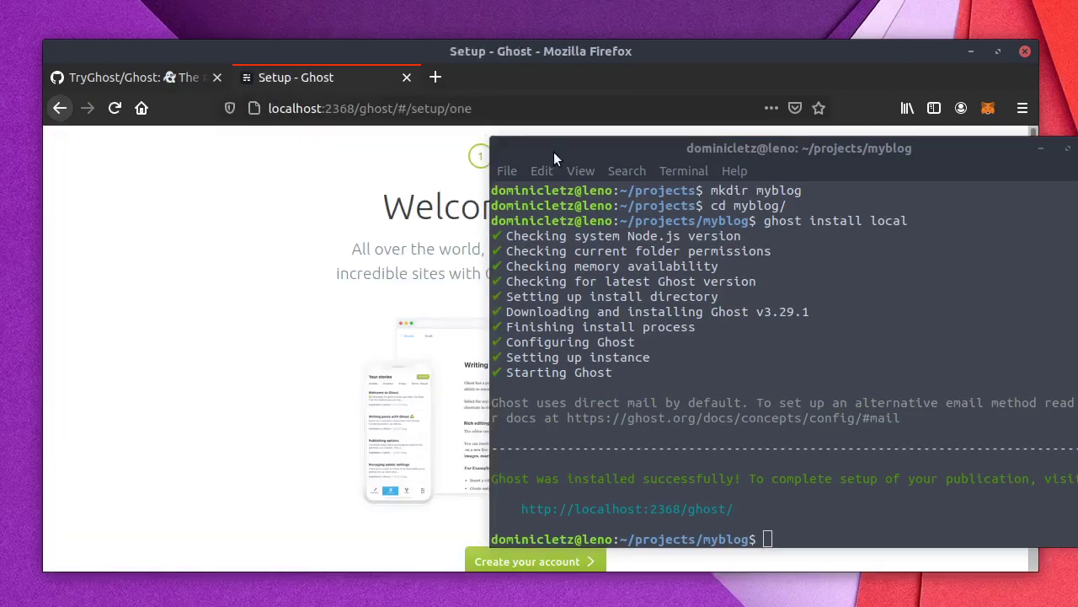
drag(554, 152, 1075, 602)
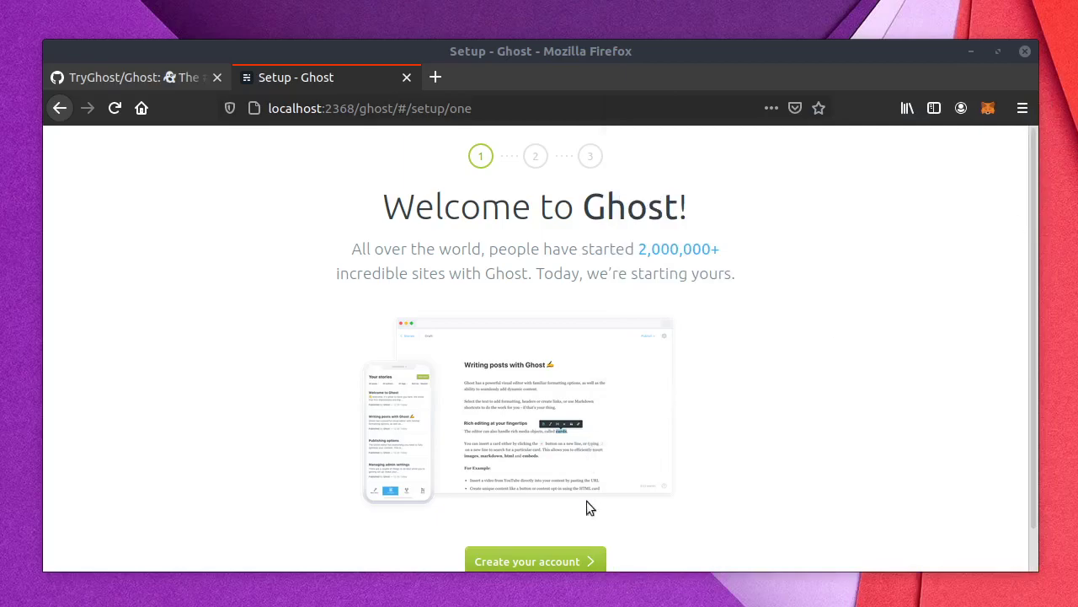
Step: Create the owner account for site 'My Diode Blog' with the owner's name, email and password
click(541, 563)
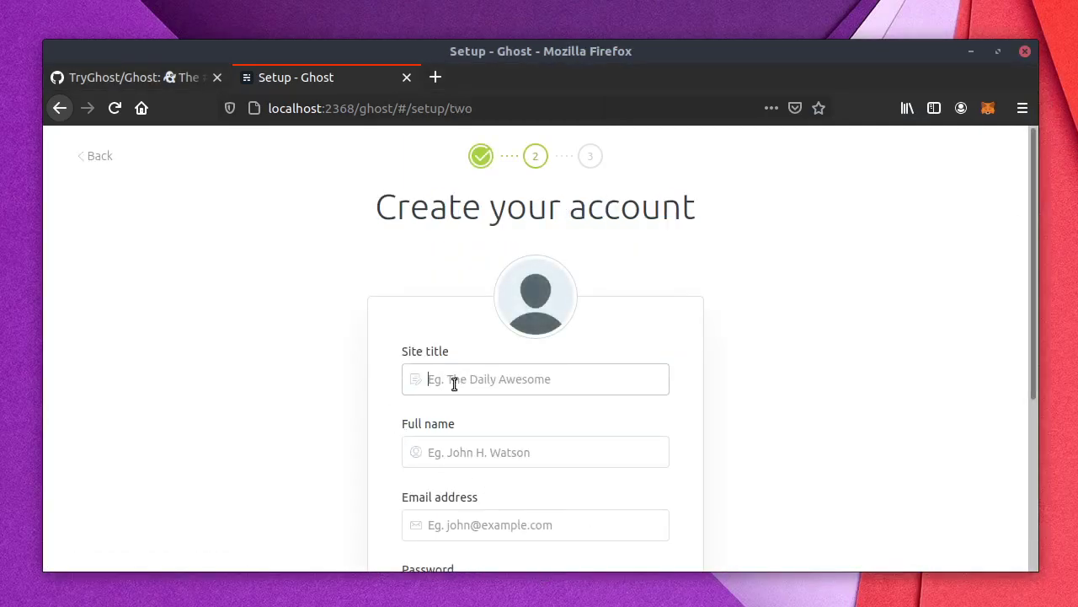
text(My Diode Blog)
key(Tab)
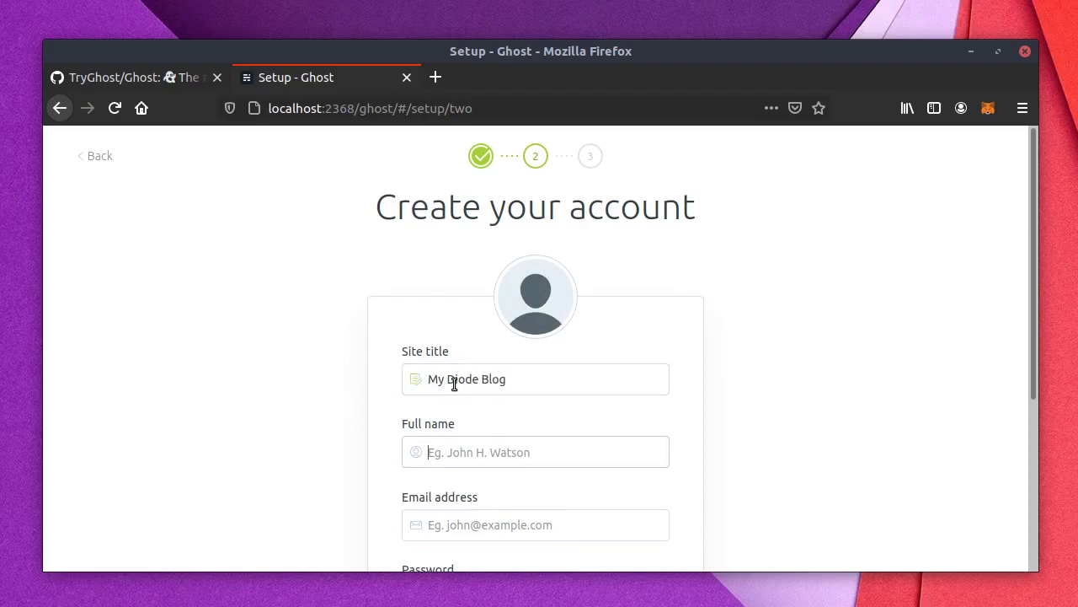
text(Dominic Letz)
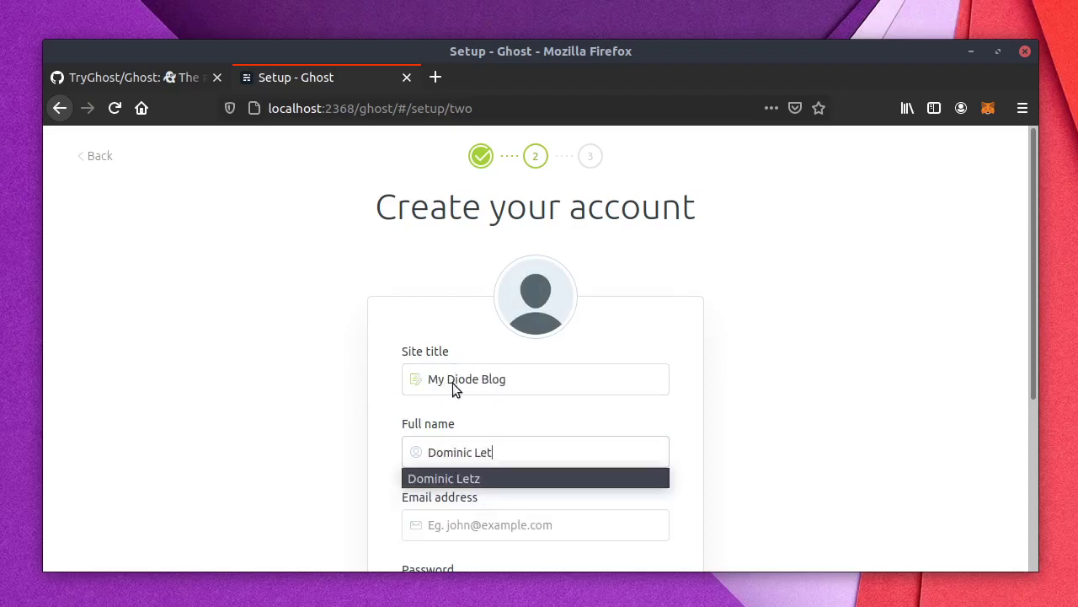
key(Tab)
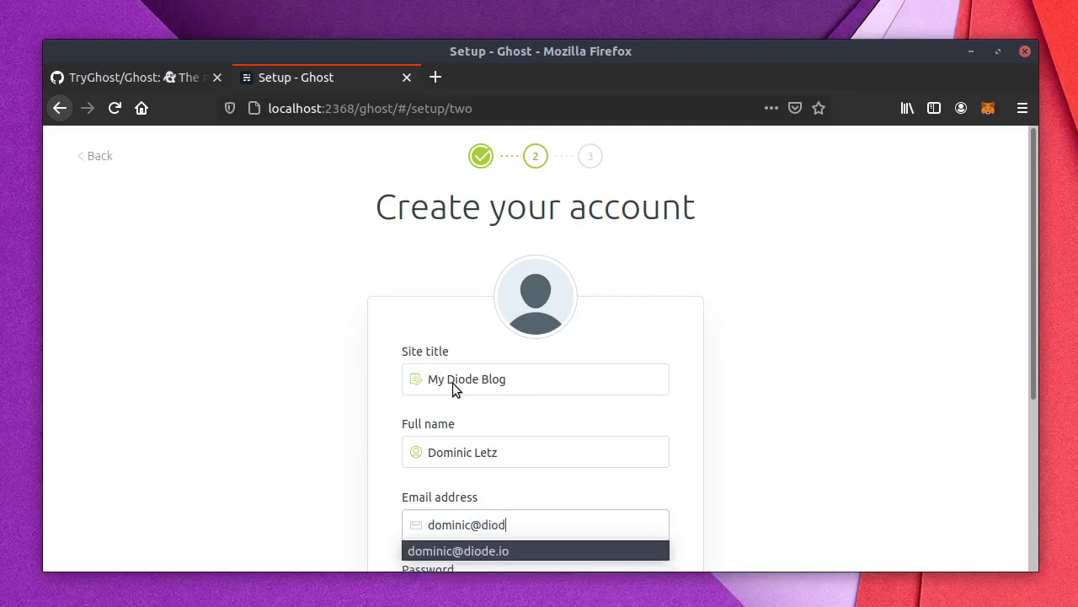
key(Tab)
scroll(451, 382, down, 2)
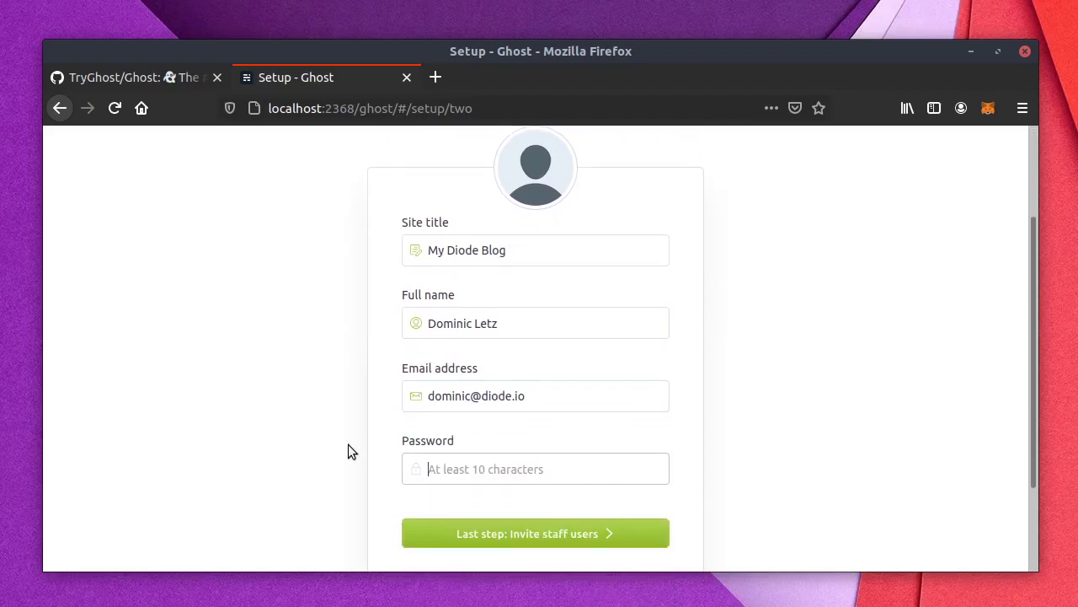
text(•••••••••••)
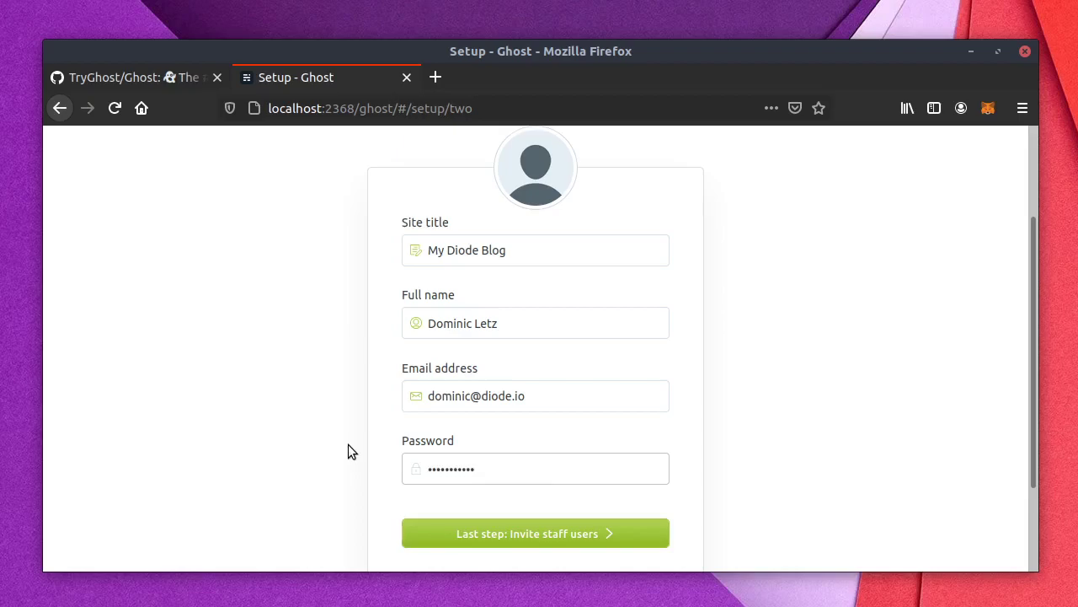
click(572, 535)
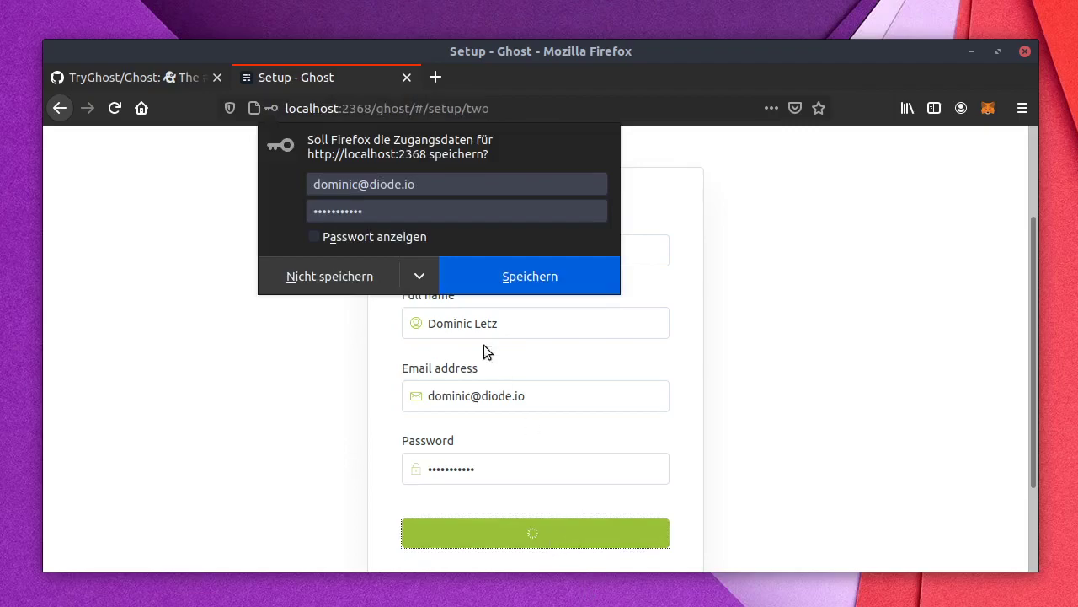
Step: Dismiss the save-password prompt and skip inviting staff to reach the site
click(341, 276)
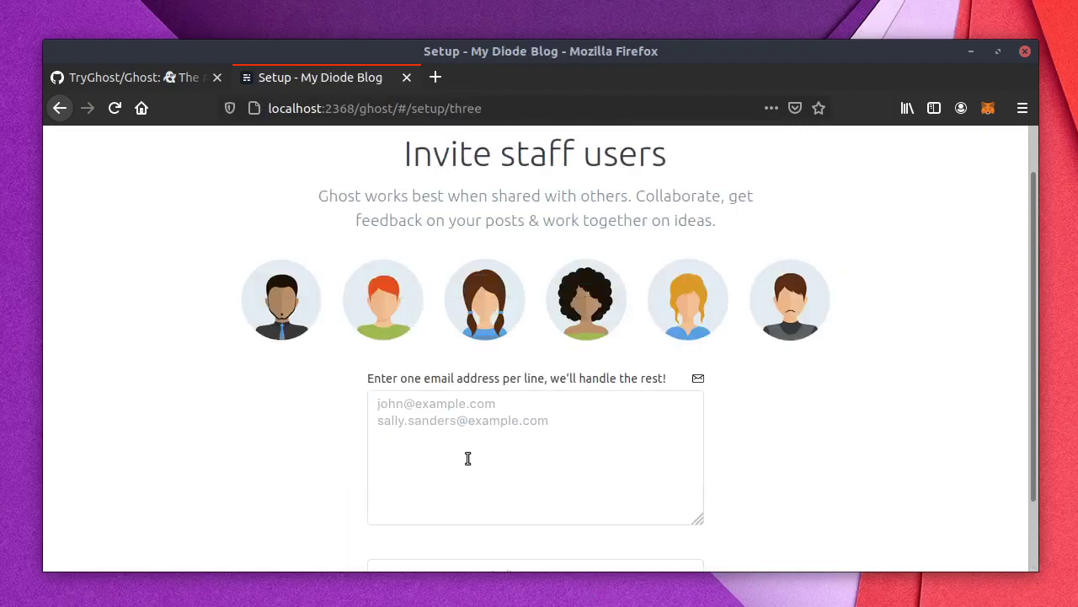
click(505, 433)
scroll(433, 460, down, 2)
click(493, 523)
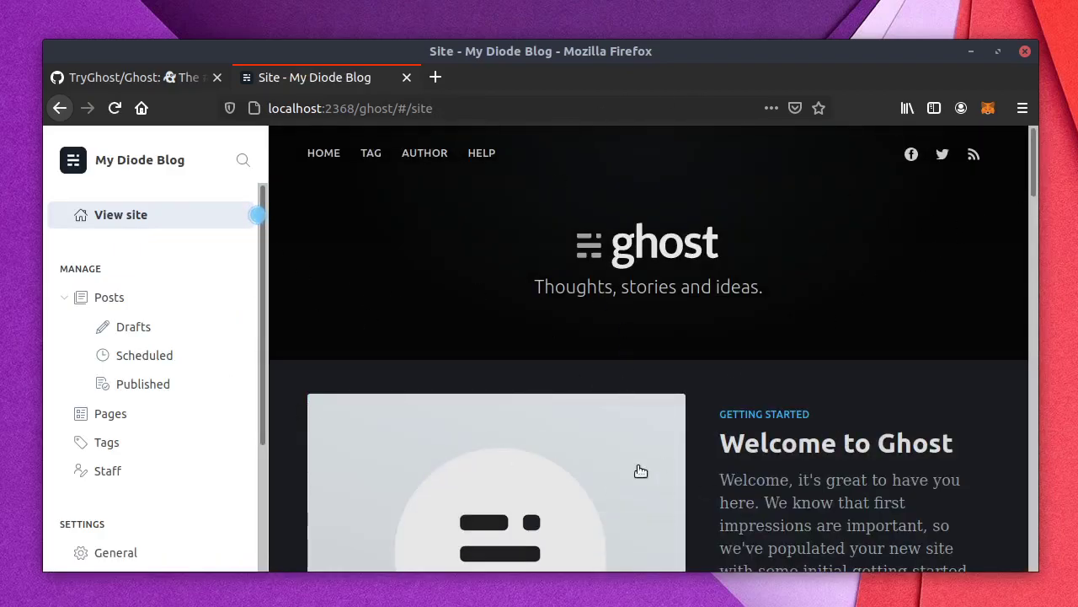
Step: Centre the terminal window and load diode.io in a new Firefox tab
key(alt+Tab)
drag(1077, 149, 700, 168)
click(435, 77)
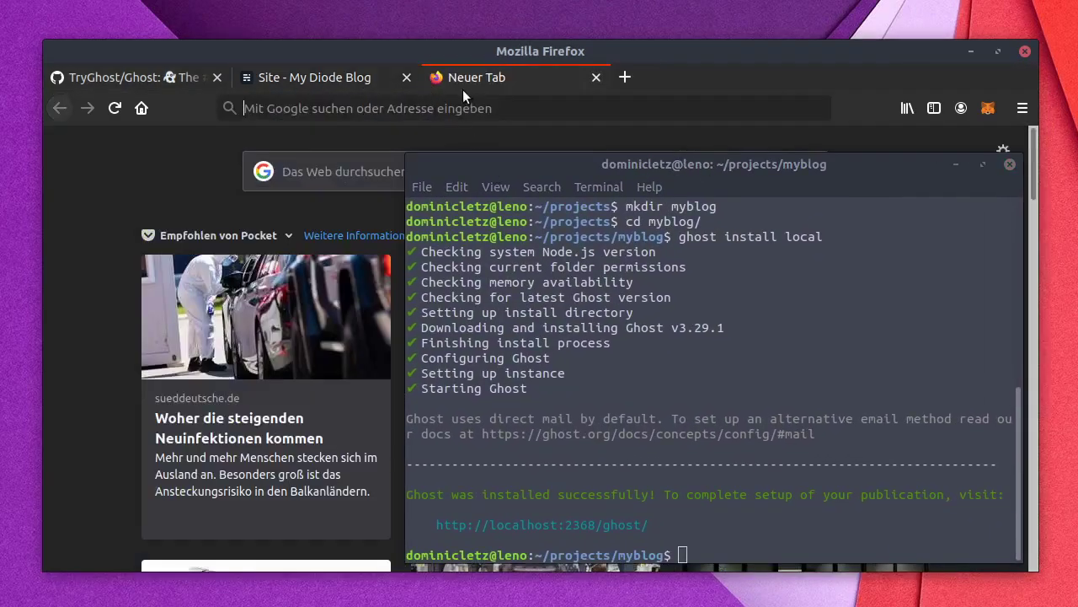
text(diode.io)
key(Return)
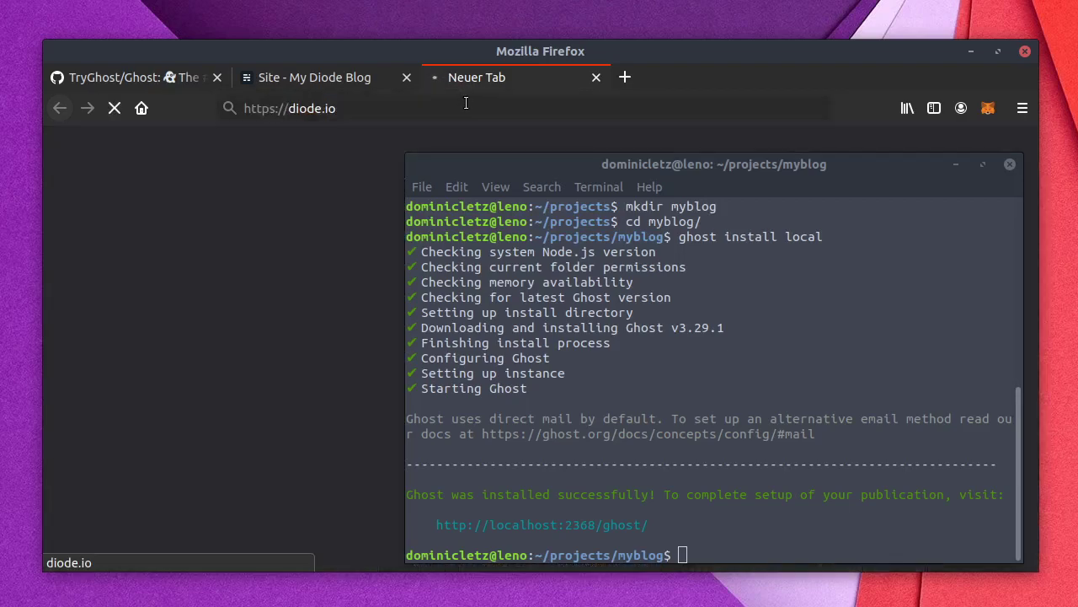
Step: Go to the Diode download page at diode.io/download
drag(517, 162, 525, 340)
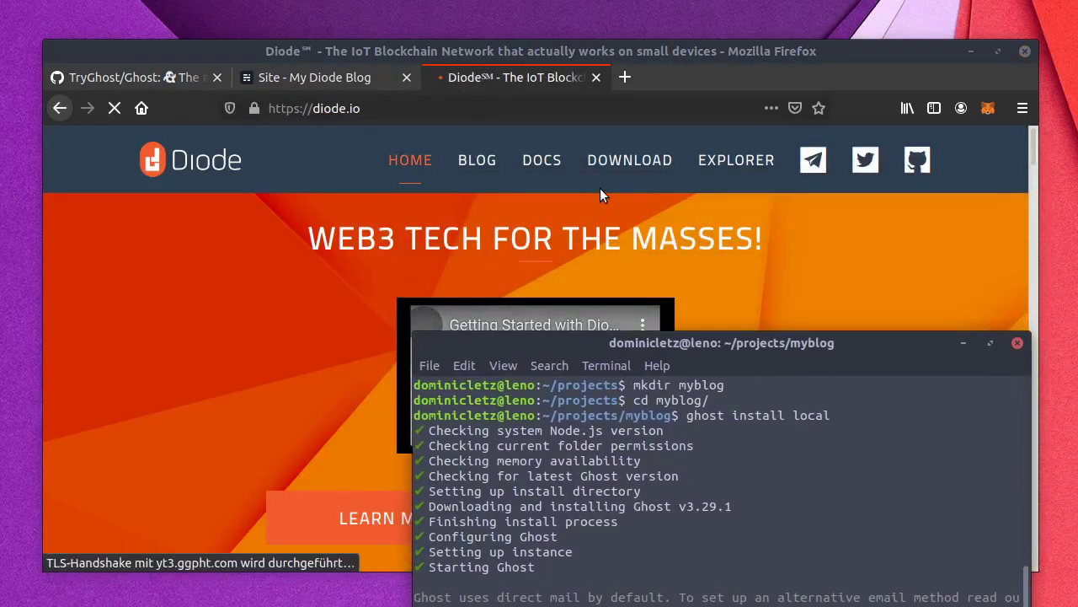
click(617, 163)
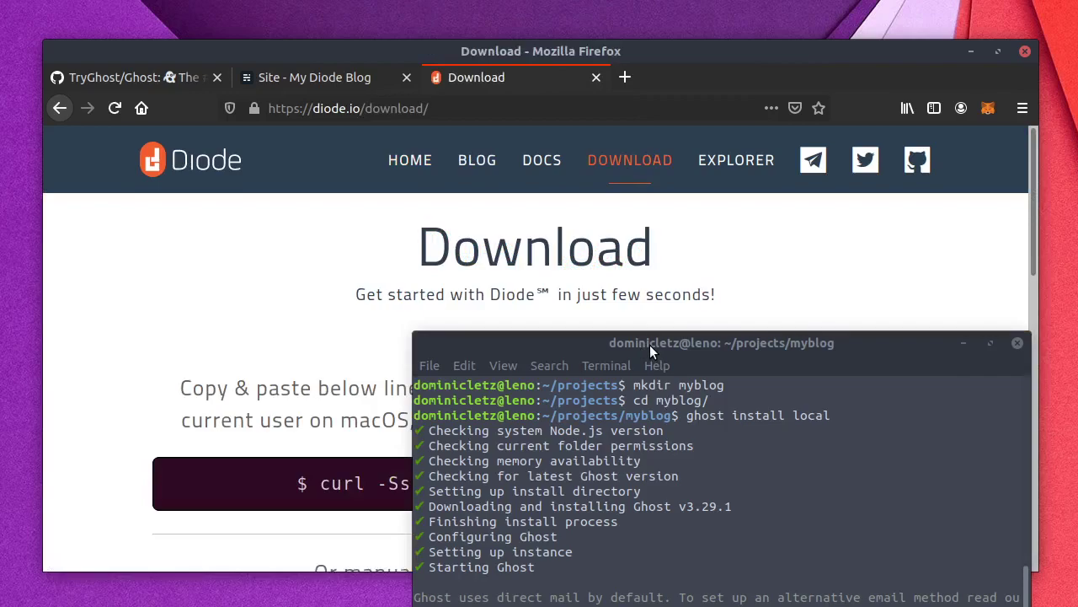
drag(650, 345, 738, 37)
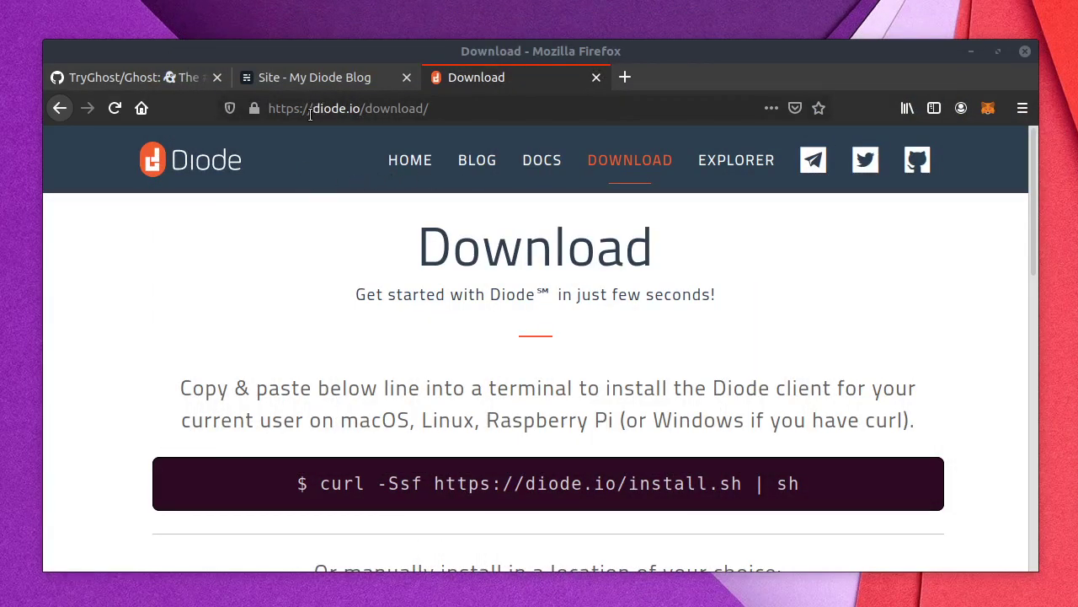
drag(309, 108, 448, 104)
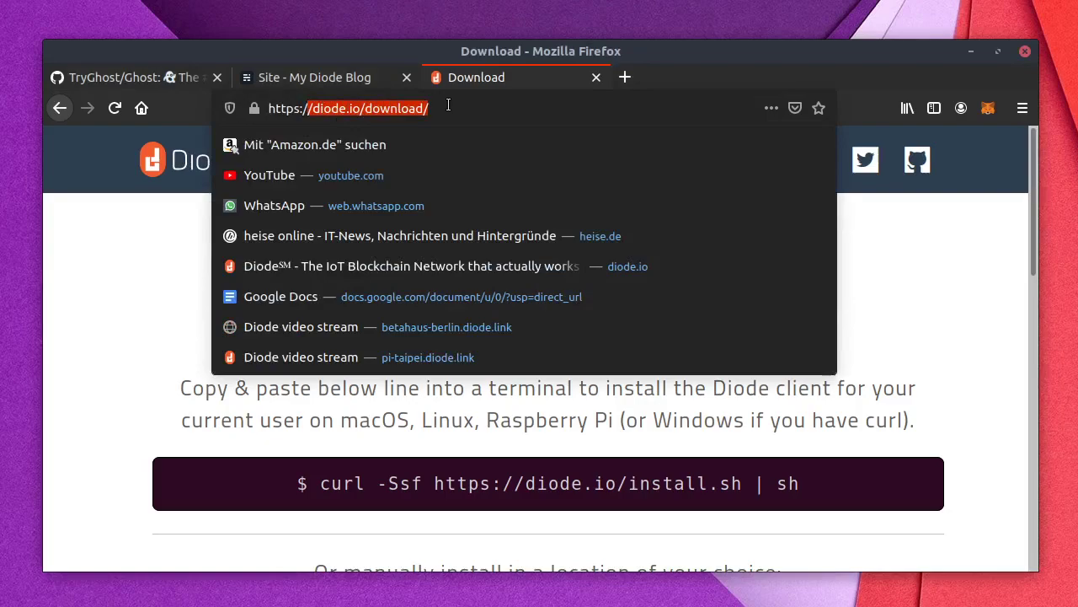
click(123, 337)
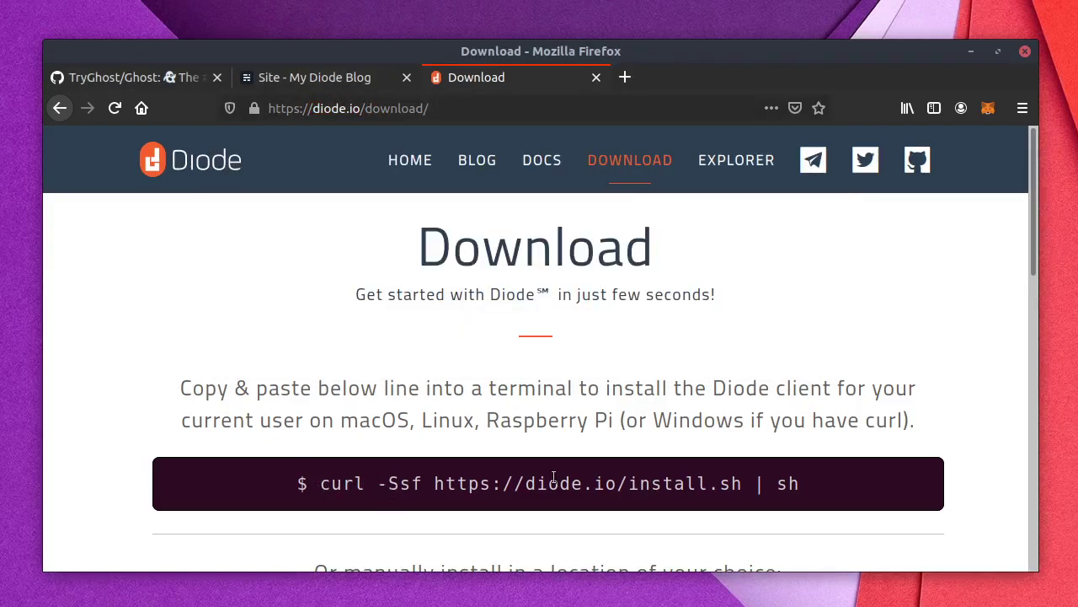
Step: Select the Diode client curl install command and bring the terminal back over the browser
triple_click(780, 482)
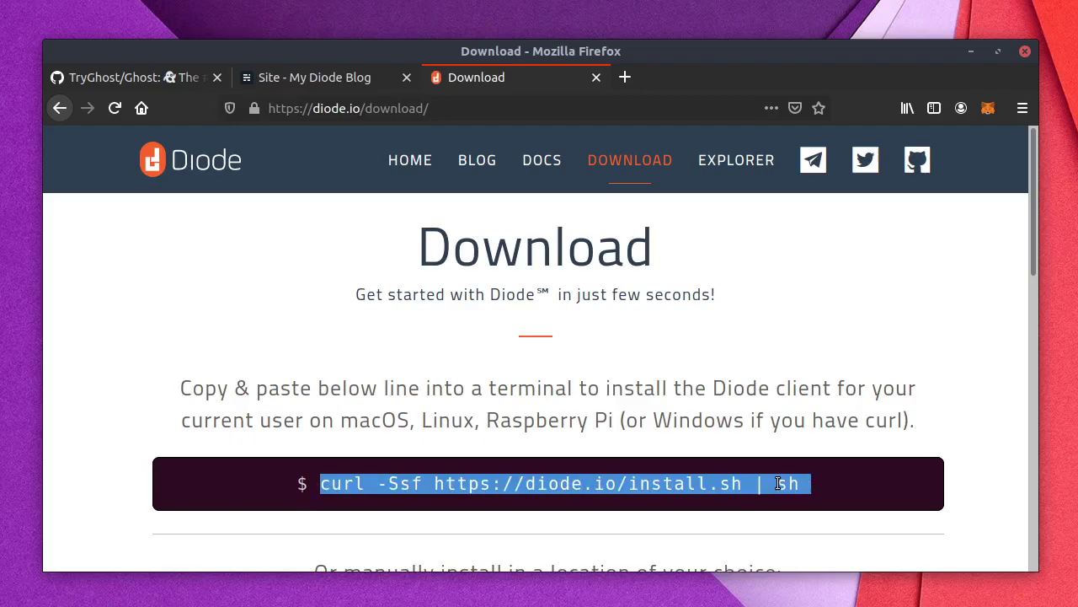
click(667, 406)
scroll(650, 388, down, 1)
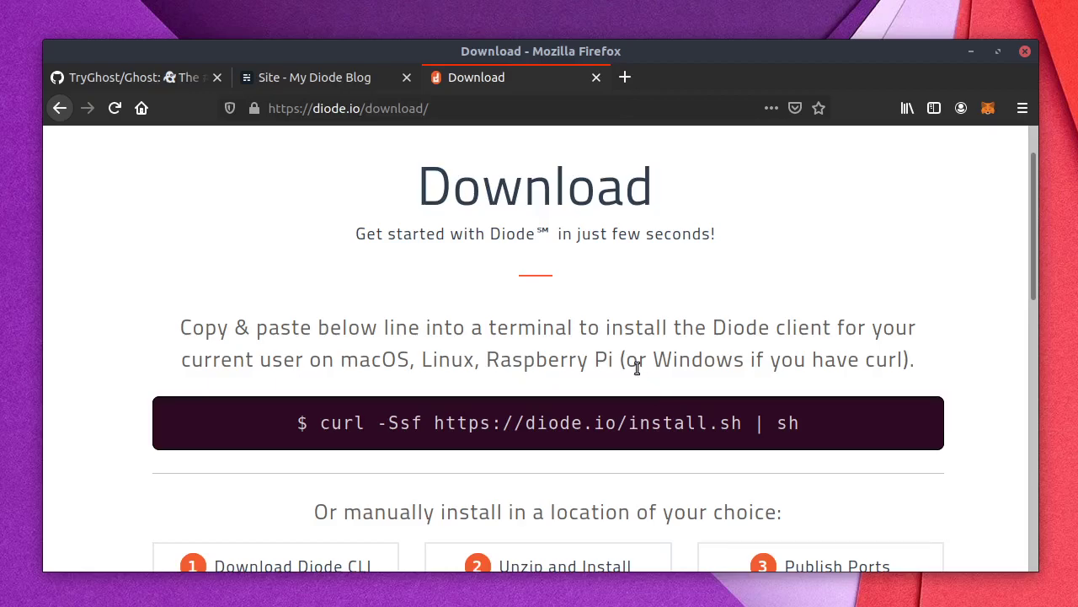
triple_click(340, 427)
key(super+c)
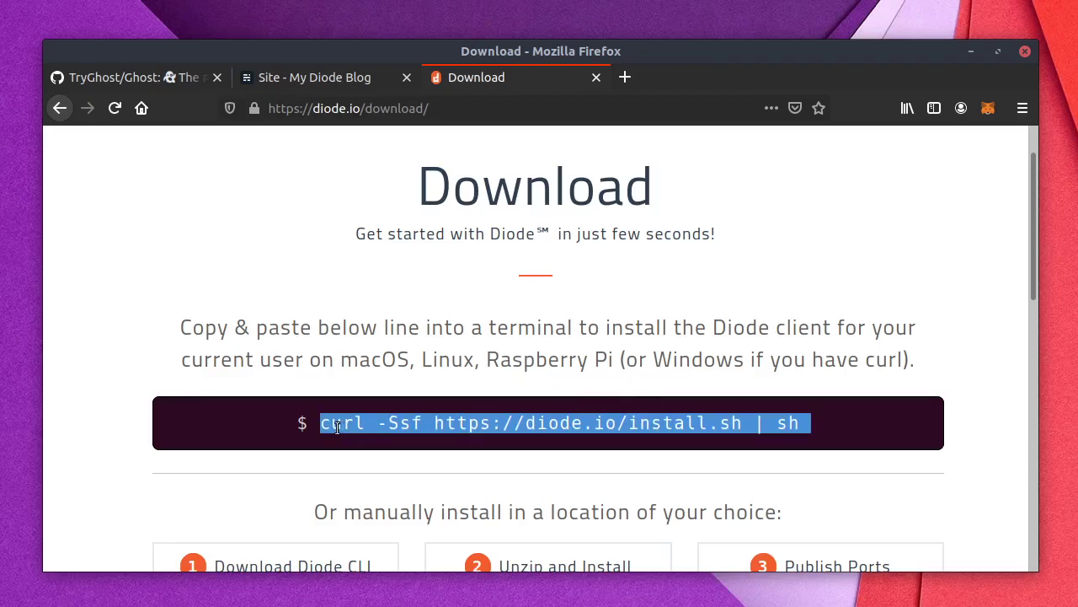
scroll(465, 343, down, 1)
scroll(464, 343, down, 4)
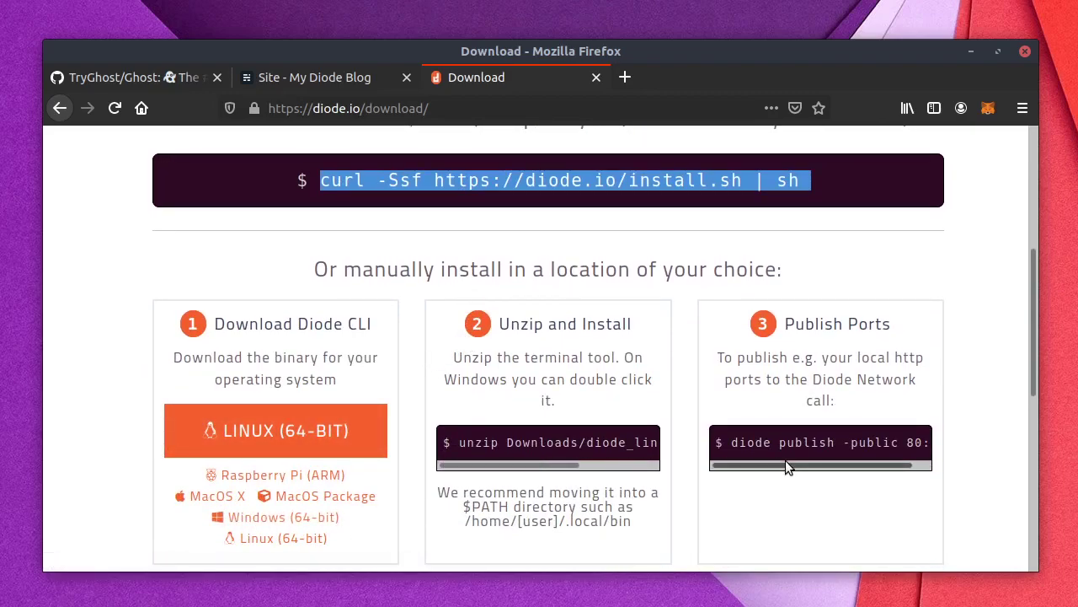
scroll(664, 395, up, 3)
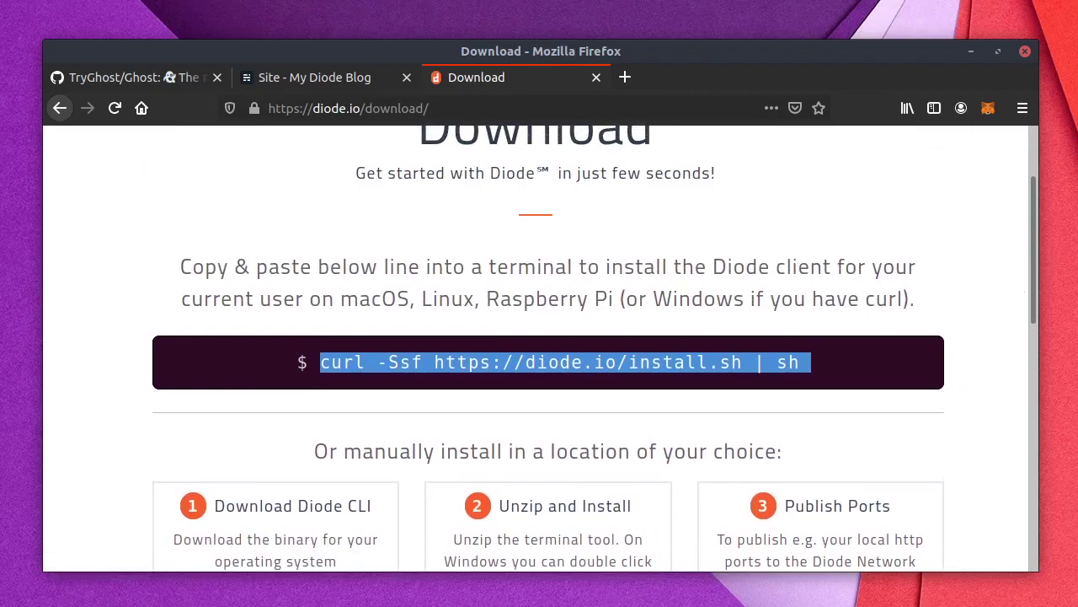
drag(1077, 176, 976, 124)
Step: Install Diode client v0.4.6 by pasting and running the curl install line
click(818, 89)
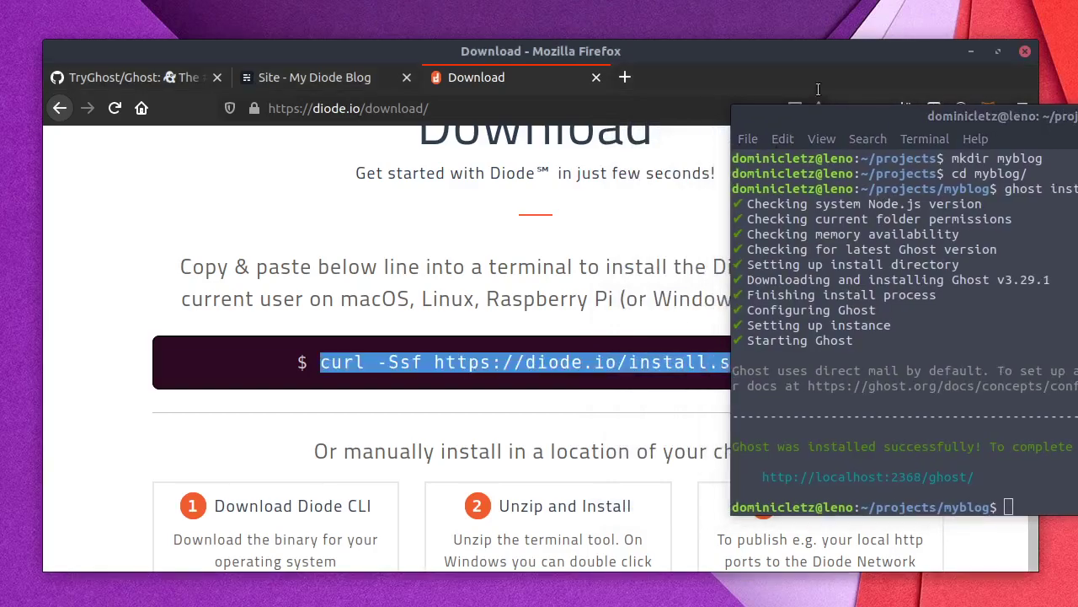
drag(869, 109, 499, 118)
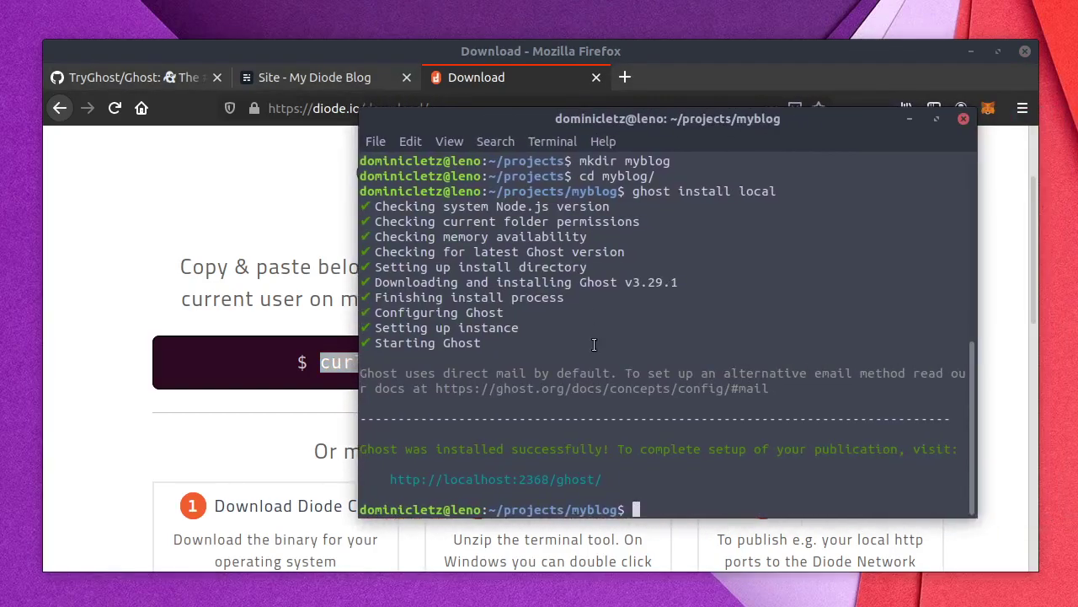
middle_click(594, 344)
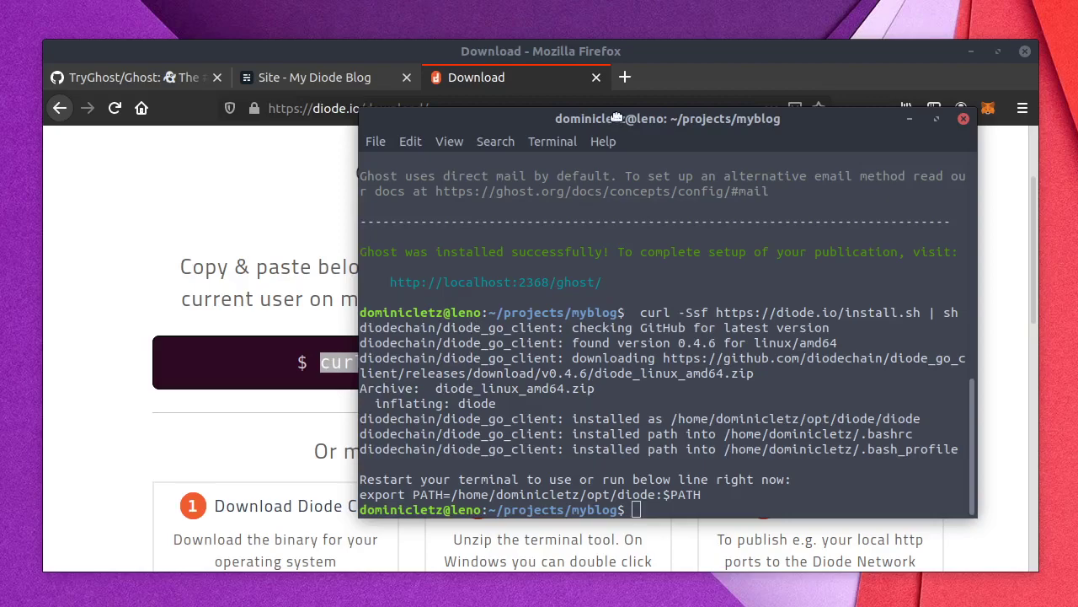
Step: Run 'diode publish -public 2368:80' and widen the terminal window
drag(617, 114, 613, 116)
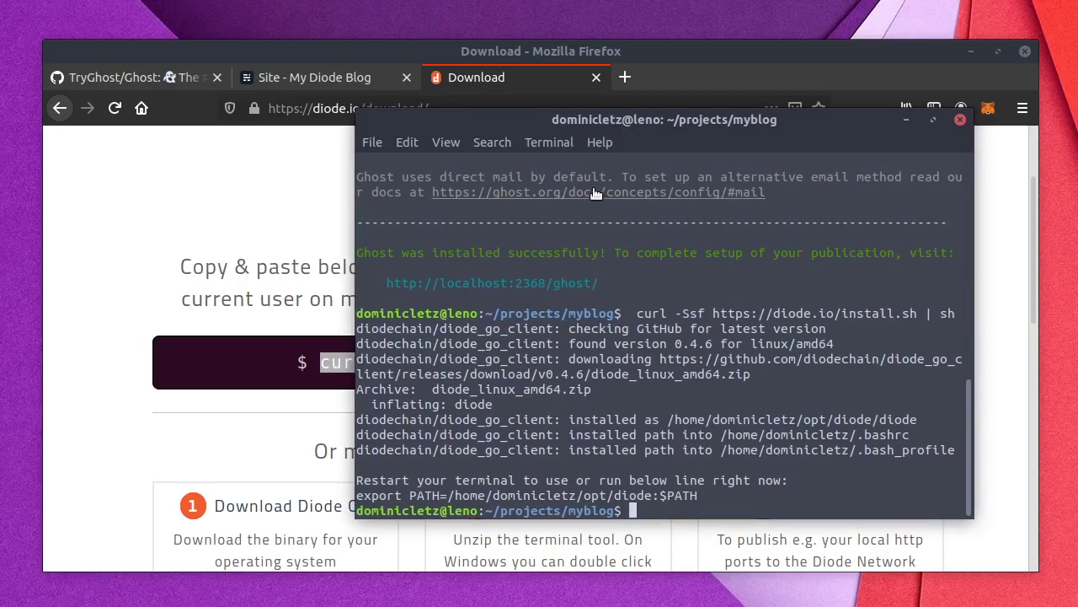
text(diode pu)
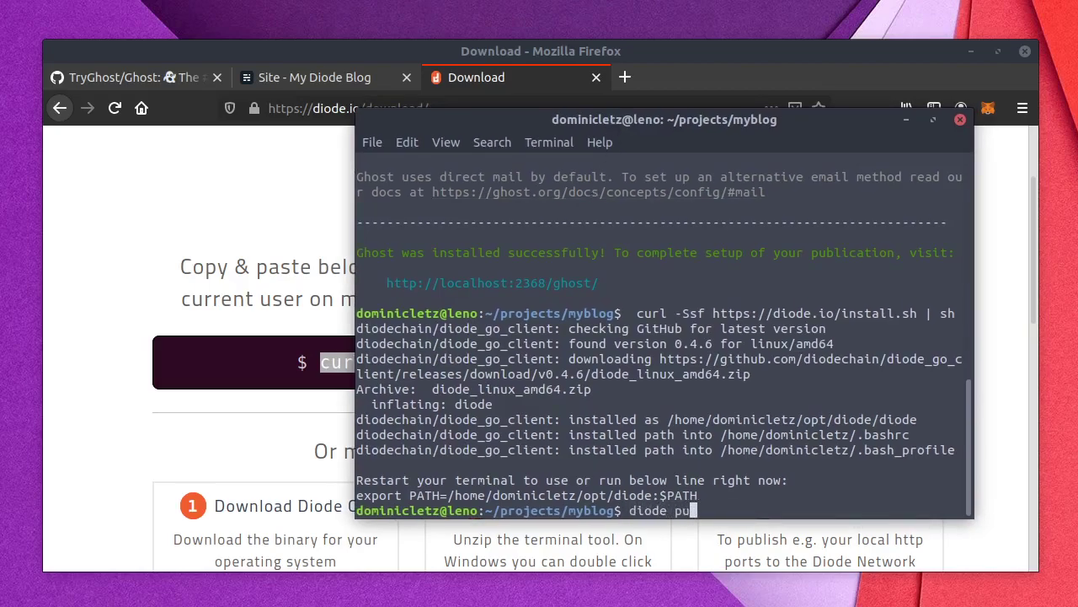
text(blish -public)
drag(516, 287, 546, 288)
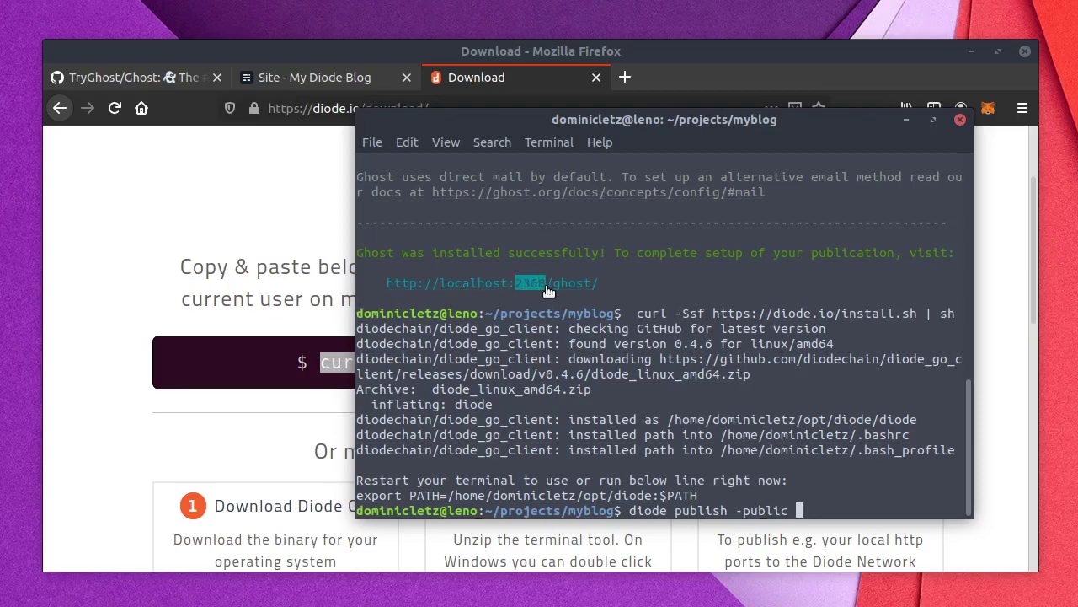
middle_click(743, 416)
text(:80)
key(Return)
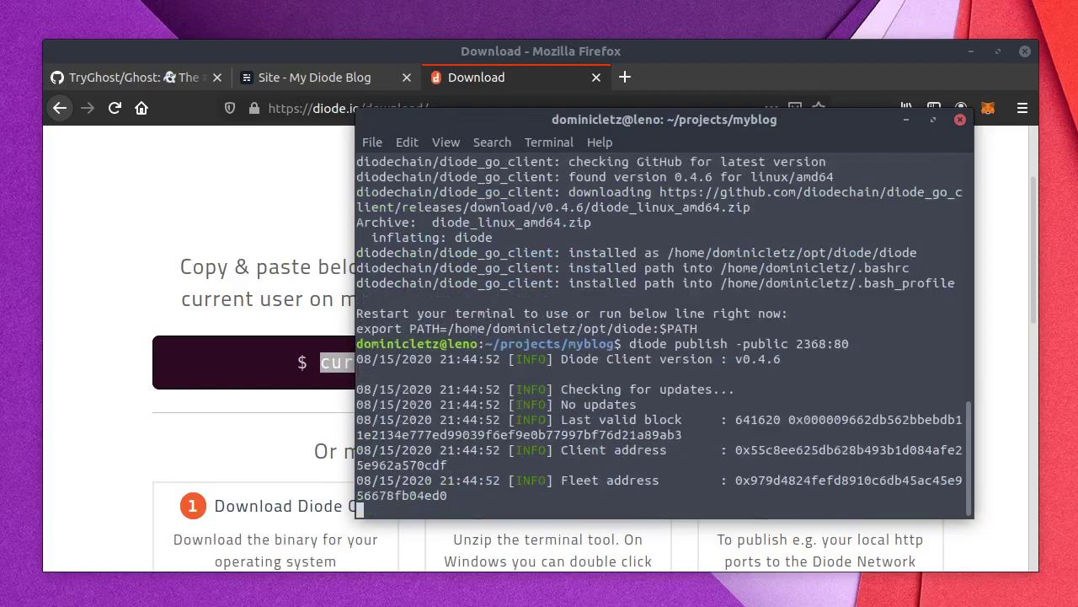
drag(360, 375, 59, 377)
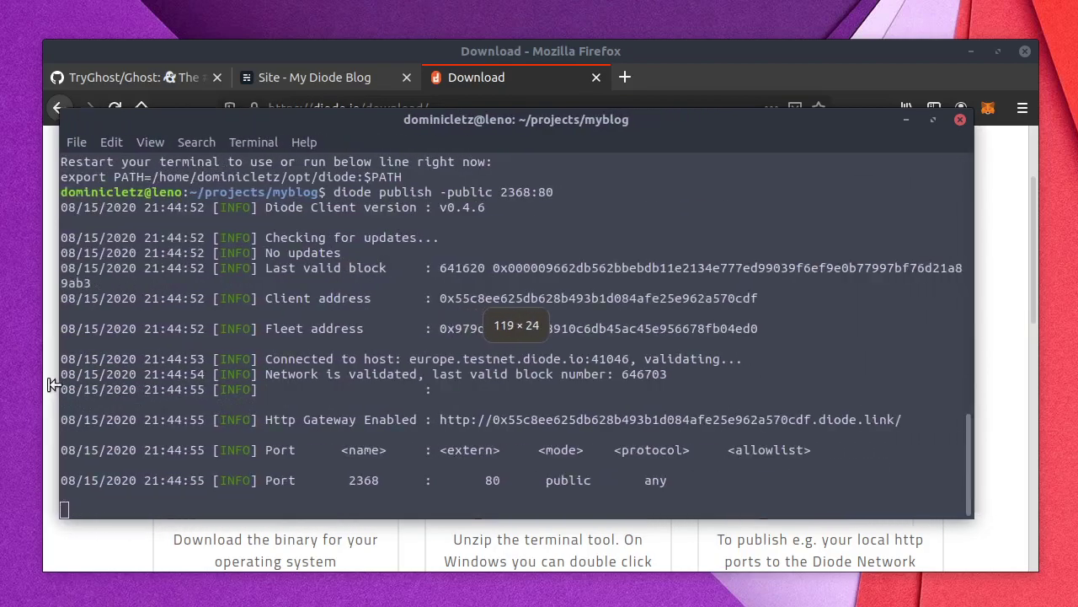
drag(973, 376, 1070, 379)
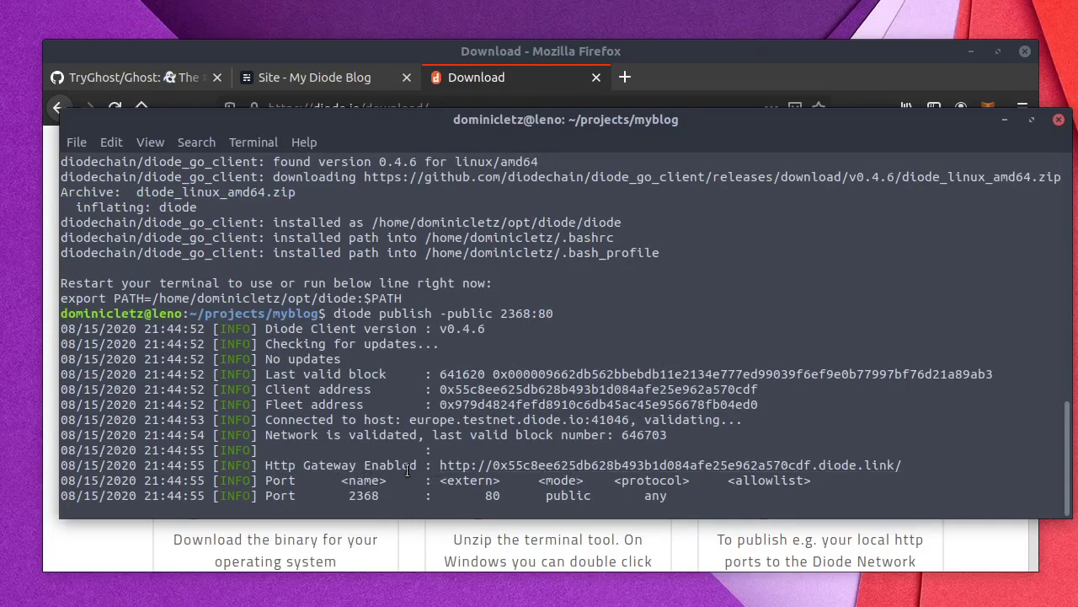
Step: Open the terminal's Http Gateway diode.link URL in Firefox and move the terminal mostly off-screen
right_click(492, 471)
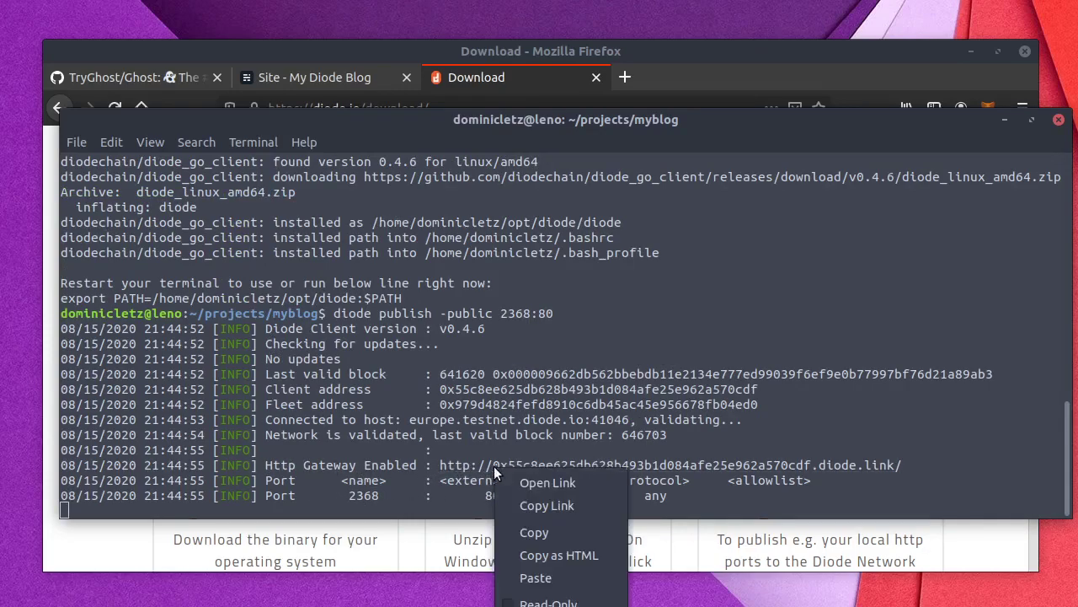
click(548, 483)
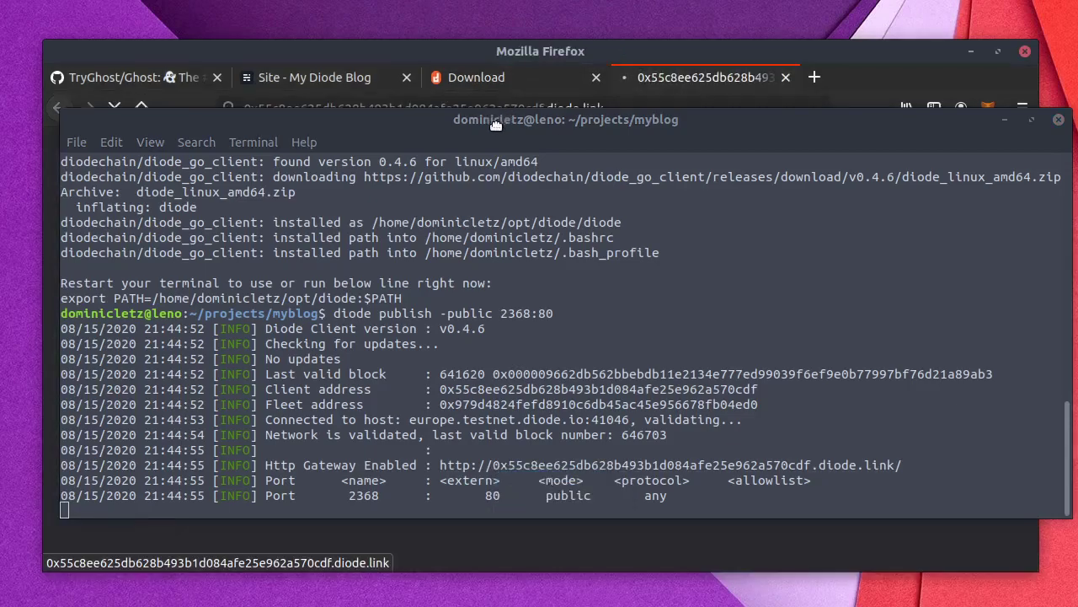
drag(497, 120, 489, 148)
click(478, 50)
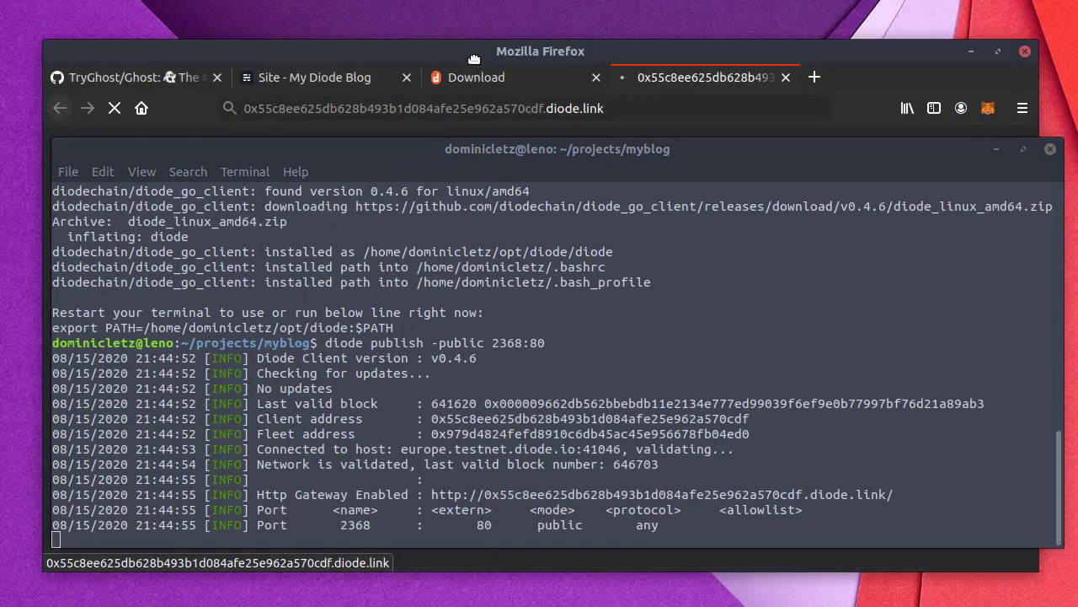
drag(210, 148, 1077, 96)
click(321, 319)
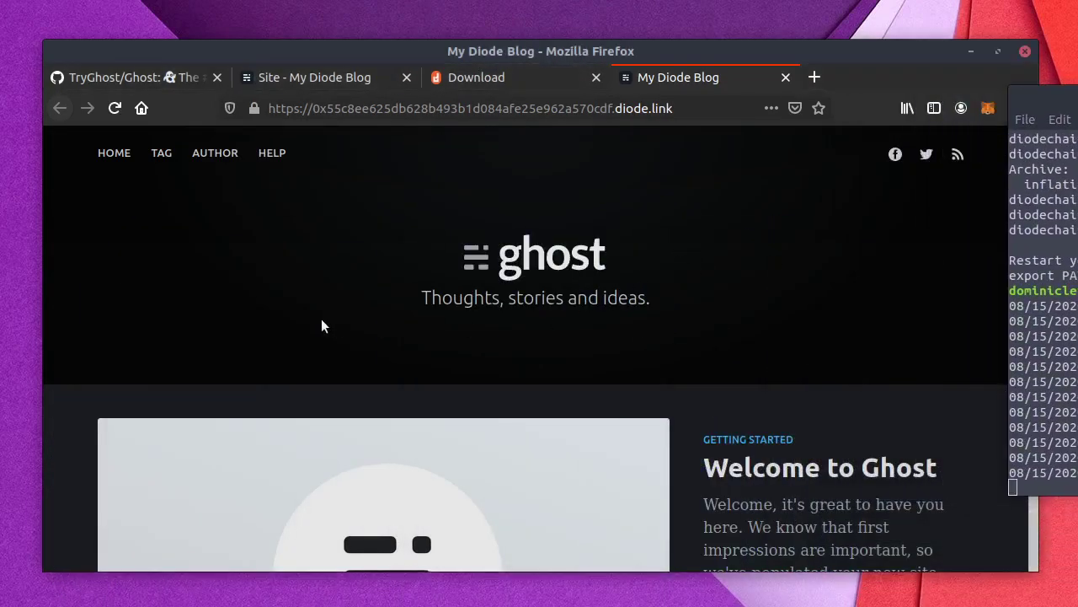
Step: Scroll through the Welcome to Ghost homepage and select its full diode.link address
scroll(627, 318, down, 2)
scroll(631, 320, down, 8)
scroll(633, 321, up, 8)
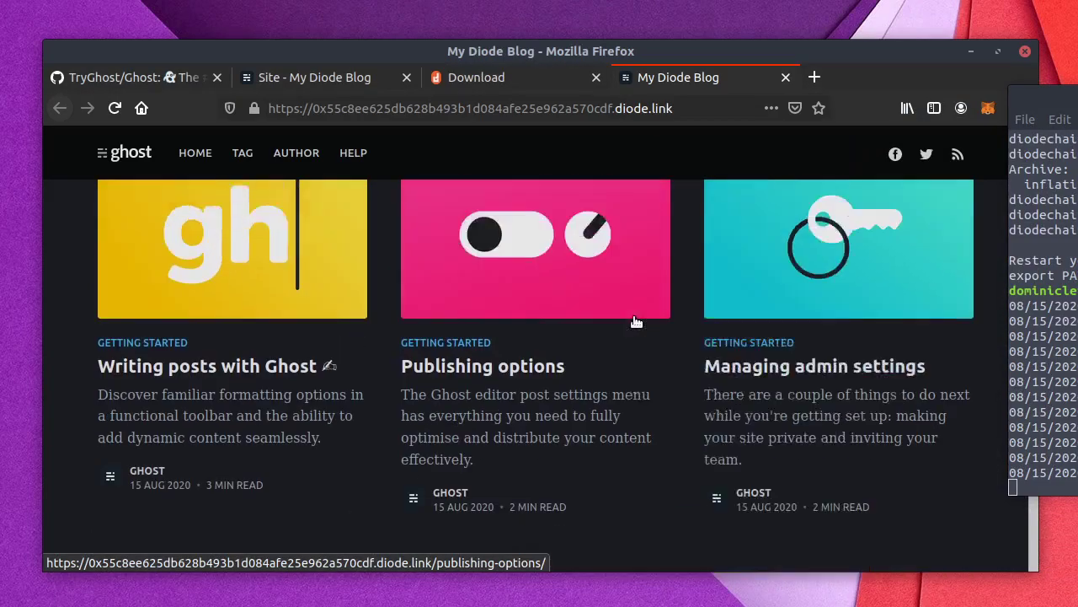
scroll(637, 322, up, 2)
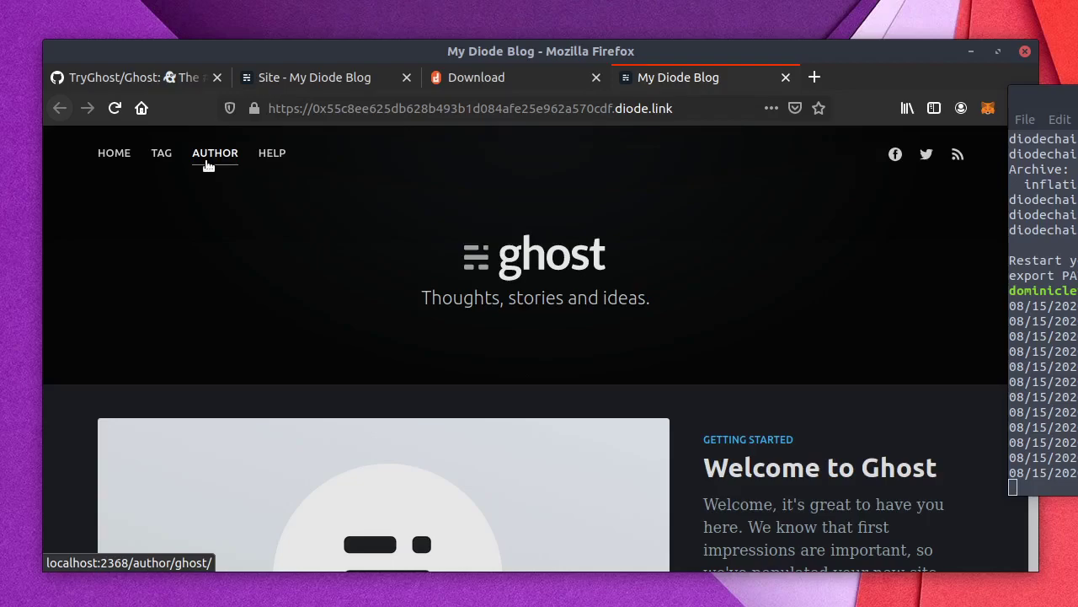
drag(407, 108, 610, 110)
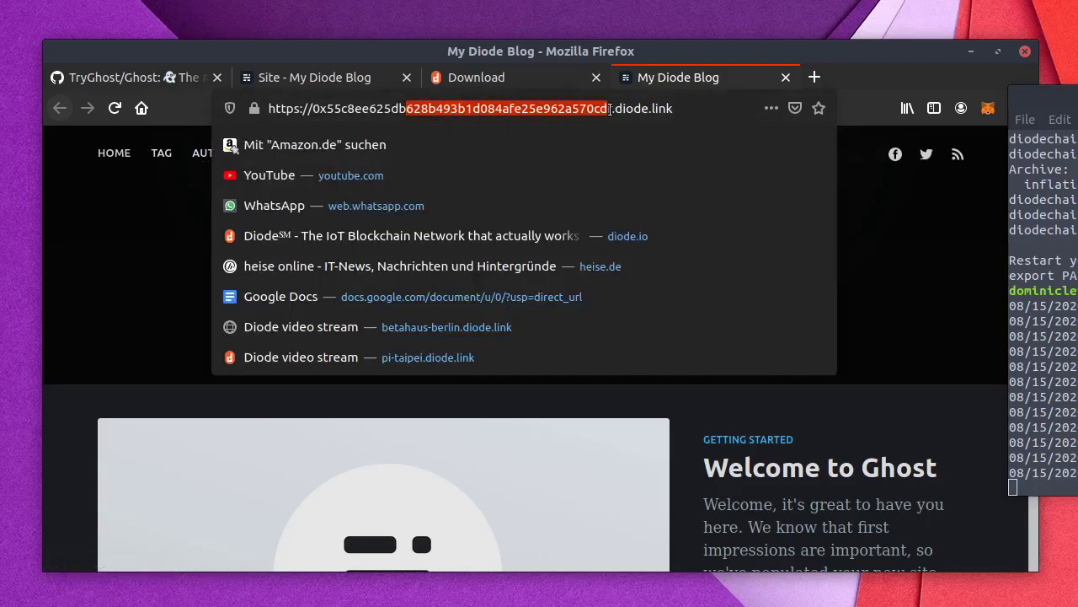
click(128, 236)
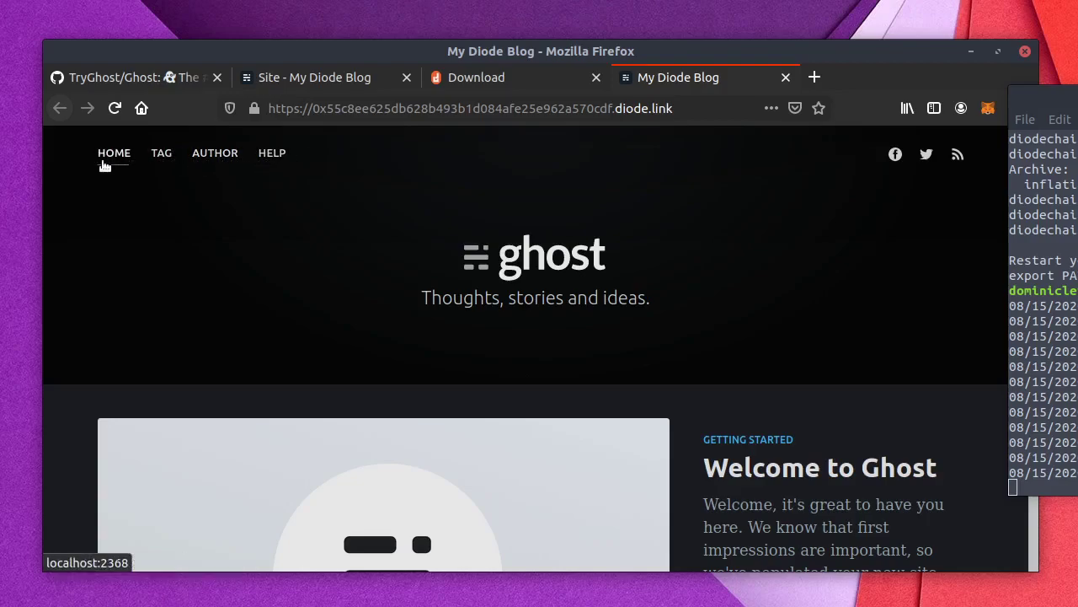
click(328, 111)
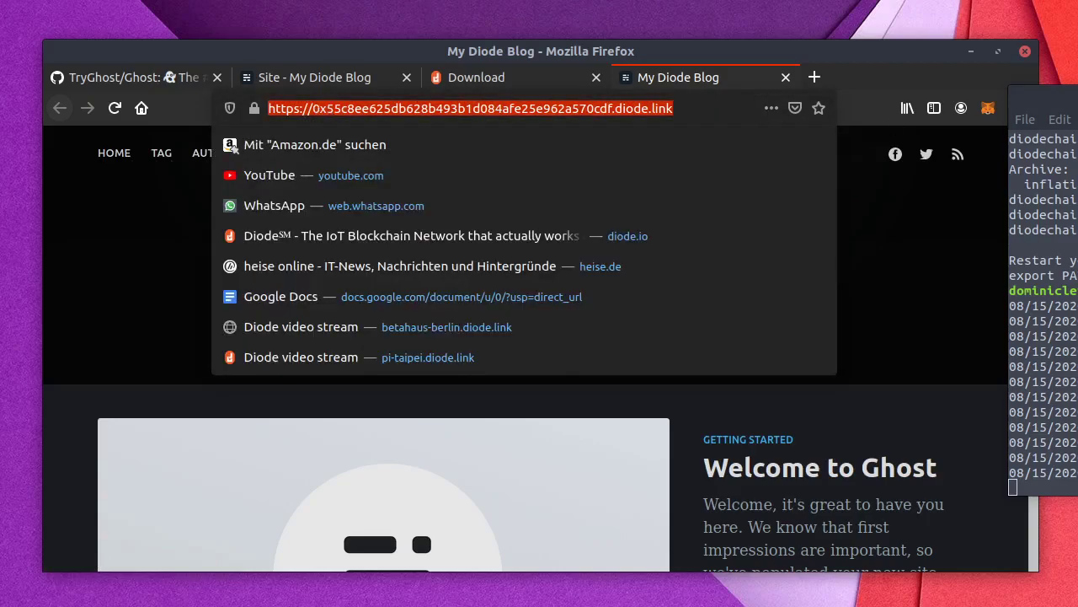
Step: Stop Diode and run 'ghost config url' with the pasted diode.link gateway address
drag(1045, 97, 113, 157)
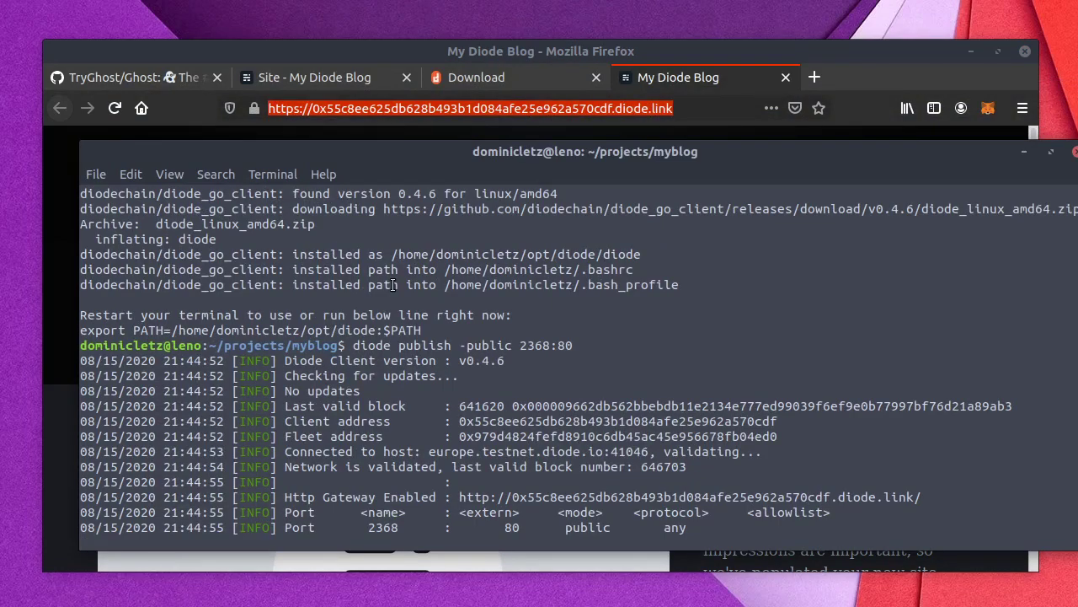
key(ctrl+c)
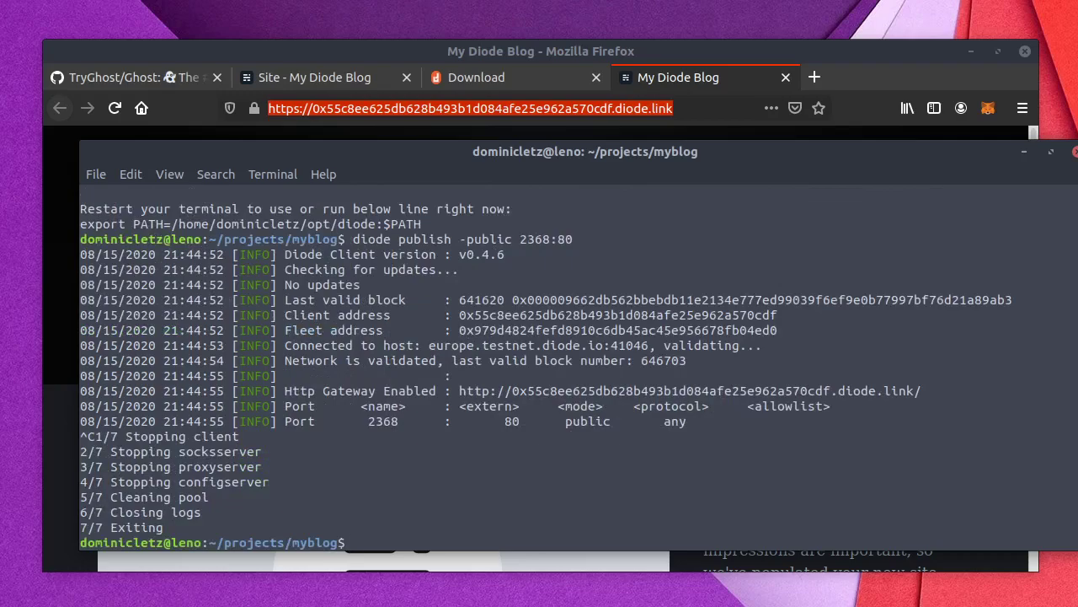
text(ghost se)
key(BackSpace)
key(BackSpace)
text(config url http://testname.diode.link/)
key(BackSpace)
key(BackSpace)
key(BackSpace)
key(BackSpace)
key(BackSpace)
key(BackSpace)
key(BackSpace)
key(BackSpace)
key(BackSpace)
key(BackSpace)
key(BackSpace)
key(BackSpace)
key(BackSpace)
key(BackSpace)
key(BackSpace)
key(BackSpace)
key(BackSpace)
key(BackSpace)
key(BackSpace)
key(BackSpace)
key(BackSpace)
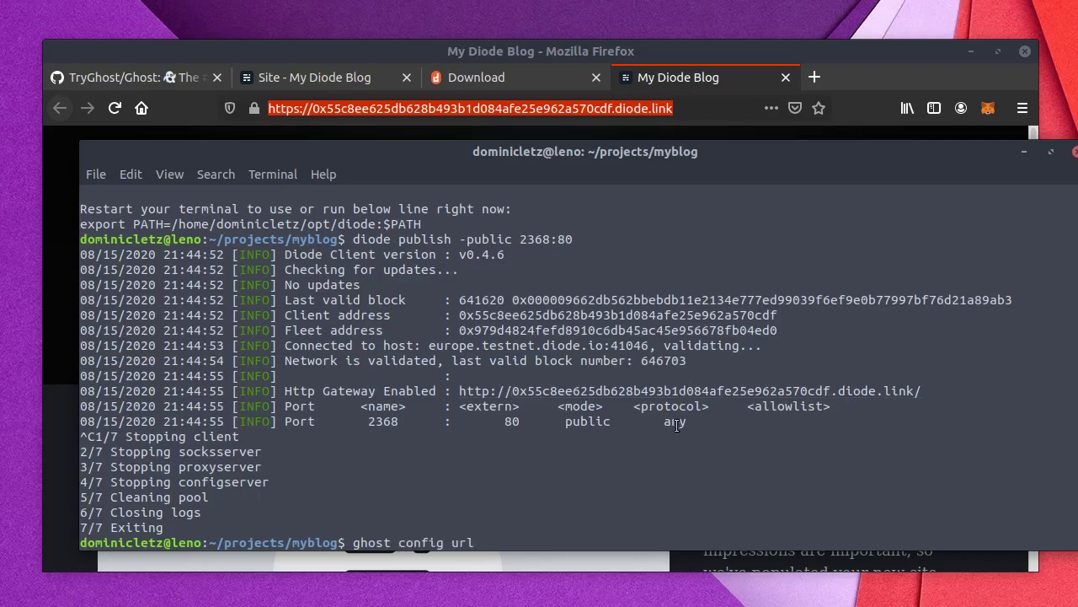
key(ctrl+shift+v)
text(/)
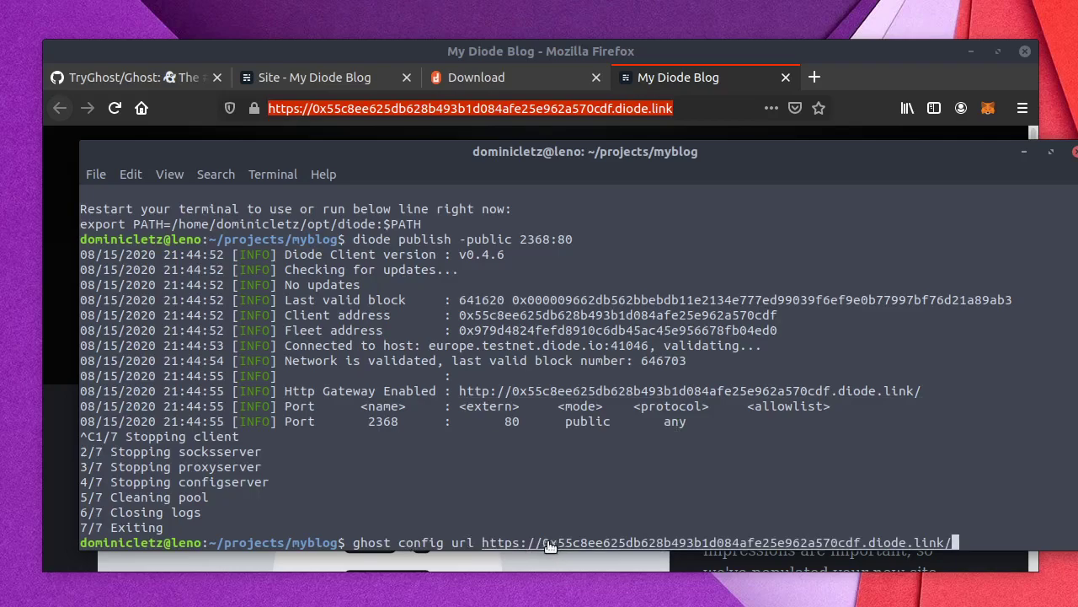
drag(544, 542, 748, 546)
click(633, 531)
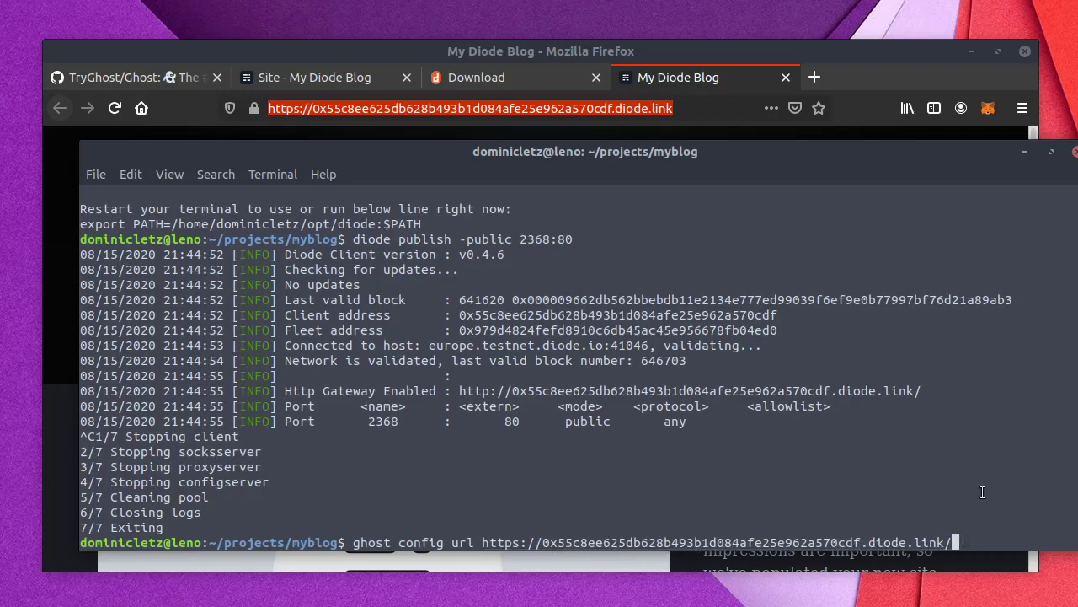
key(Return)
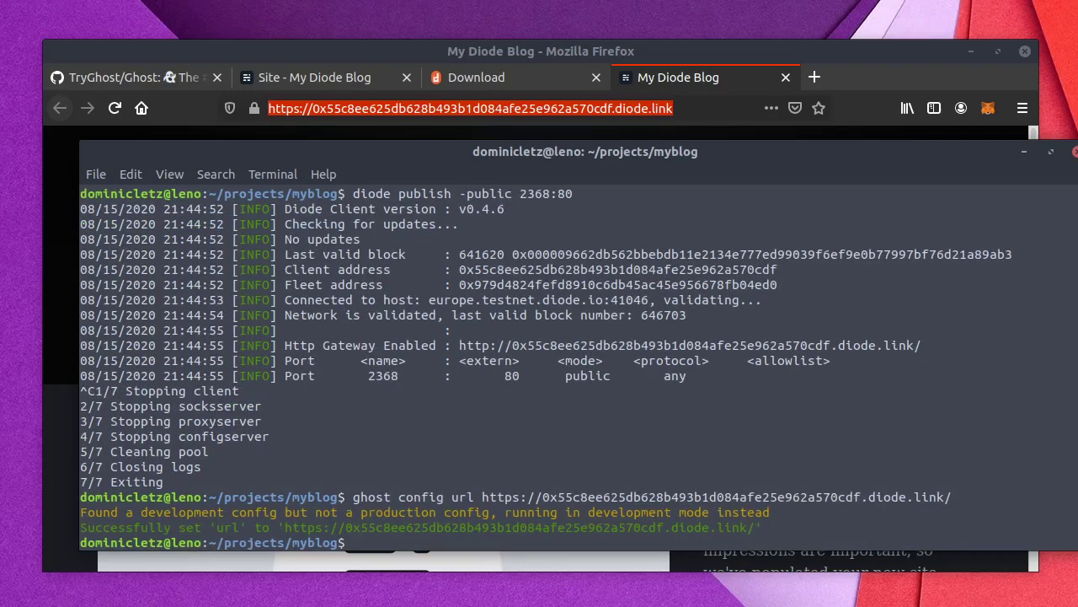
Step: Restart Ghost and republish it with 'diode publish -public 2368:80'
text(ghost restart)
key(Return)
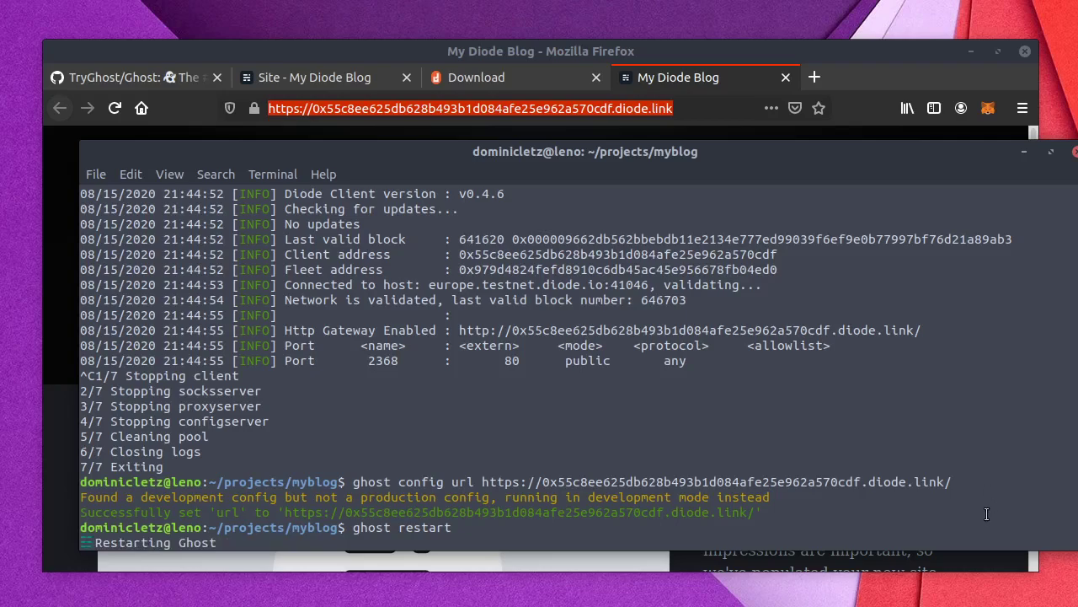
text(diode publish -public 2368:80)
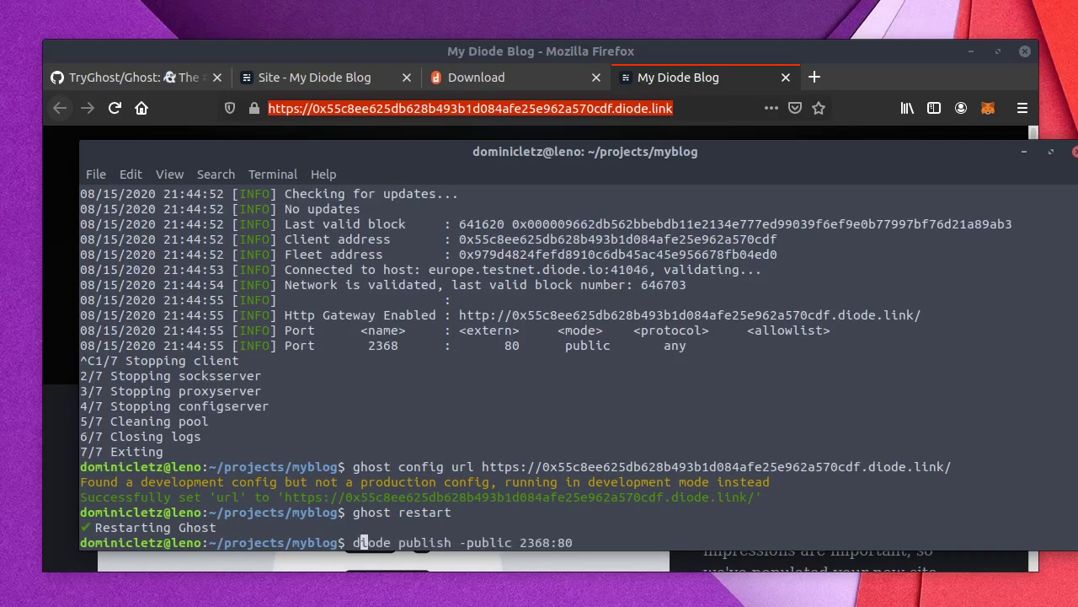
key(Return)
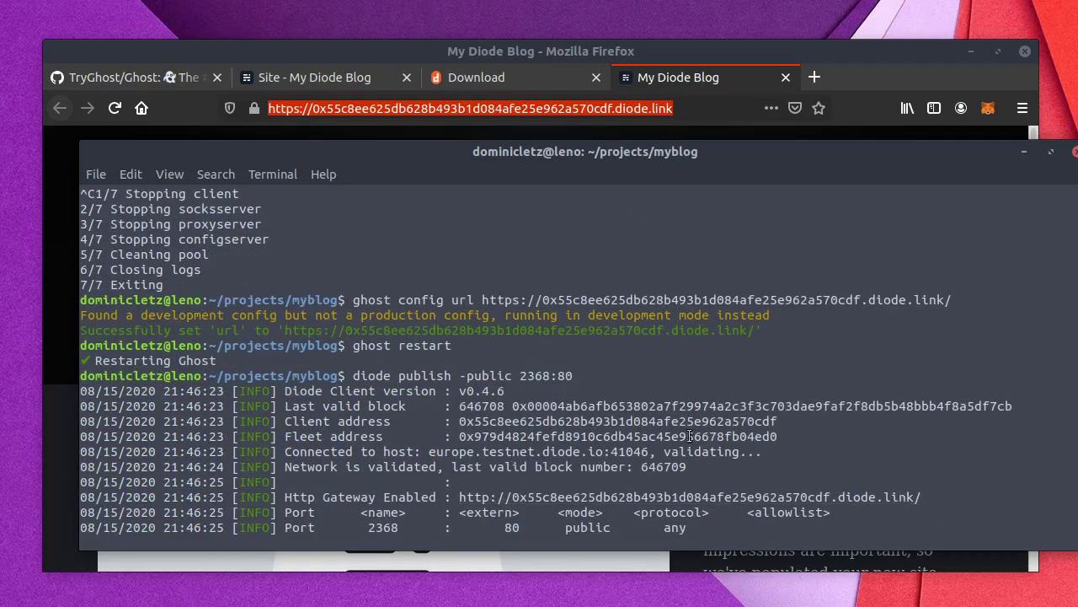
Step: Reload the My Diode Blog tab and hide the terminal, revealing the 'Umleitungsfehler' redirect error
click(114, 108)
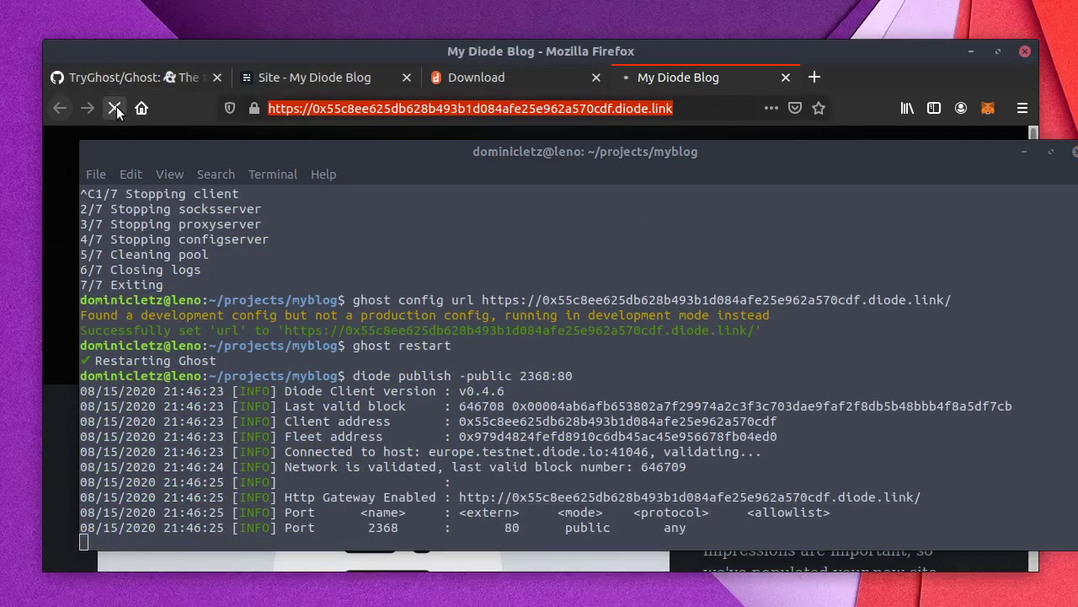
click(477, 143)
key(super+h)
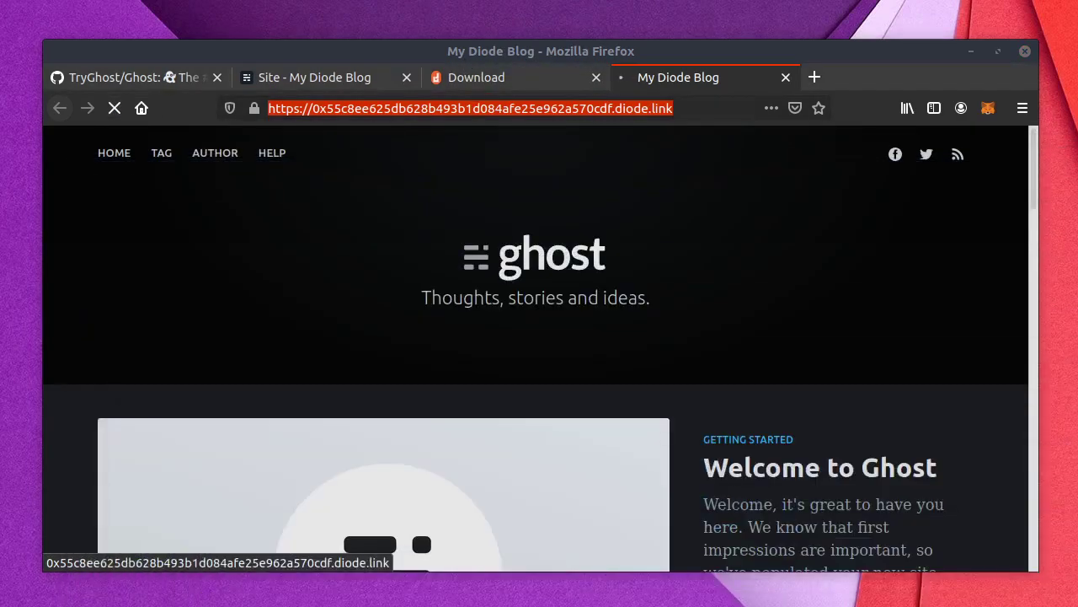
click(469, 186)
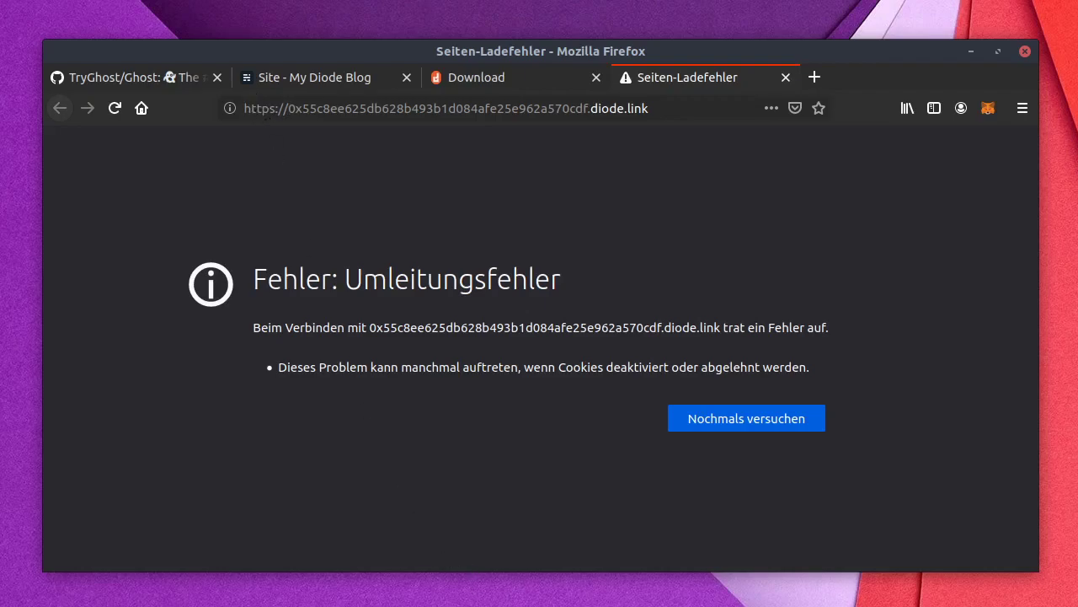
Step: Stop Diode and rerun 'ghost config url' with http instead of https
key(alt+Tab)
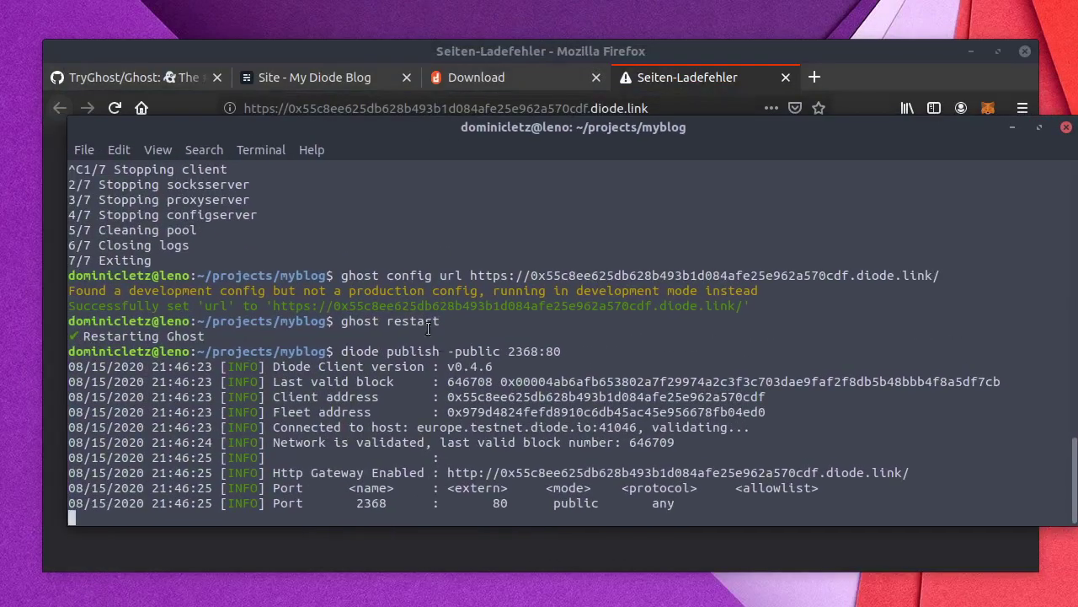
key(ctrl+c)
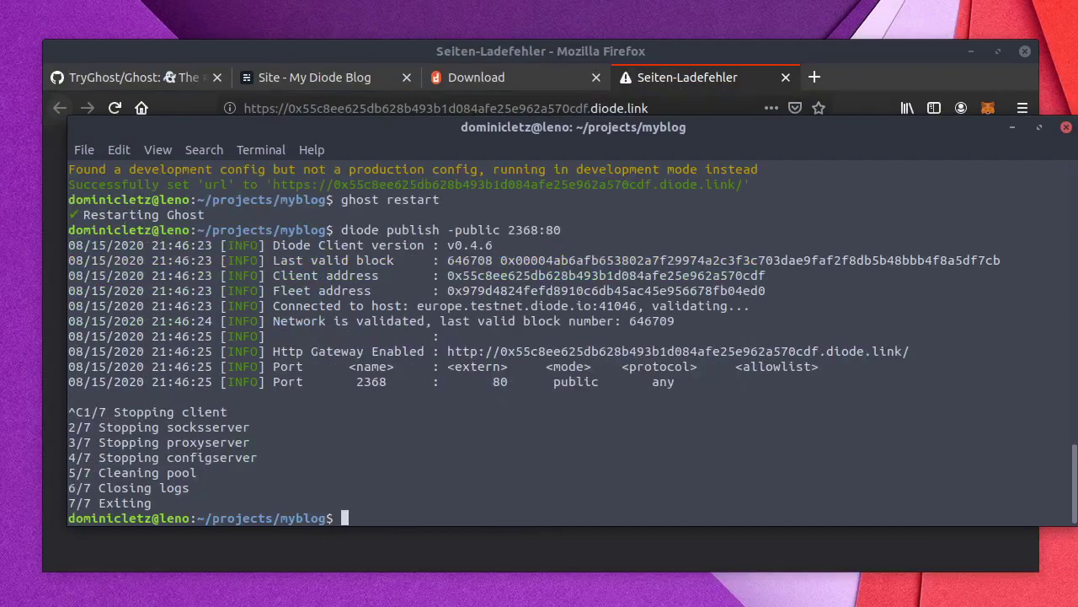
key(Up)
key(Up)
key(Up)
key(Left)
key(Left)
key(Left)
key(Left)
key(Left)
key(Left)
key(Left)
key(Left)
key(Left)
key(Left)
key(Left)
key(Left)
key(Left)
key(Left)
key(Left)
key(Left)
key(Left)
key(Left)
key(Left)
key(Left)
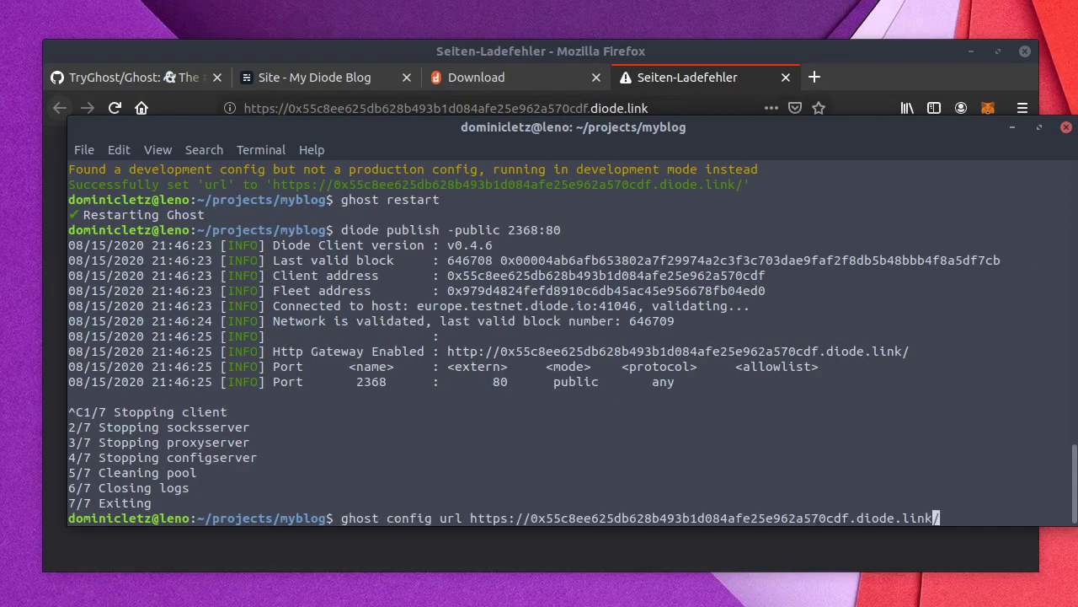
key(Left)
key(Left)
key(Left)
key(Left)
key(Left)
key(Left)
key(Left)
key(Left)
key(Left)
key(Left)
key(Left)
key(Left)
key(Left)
key(Left)
key(Left)
key(Left)
key(Left)
key(Left)
key(Left)
key(Left)
key(BackSpace)
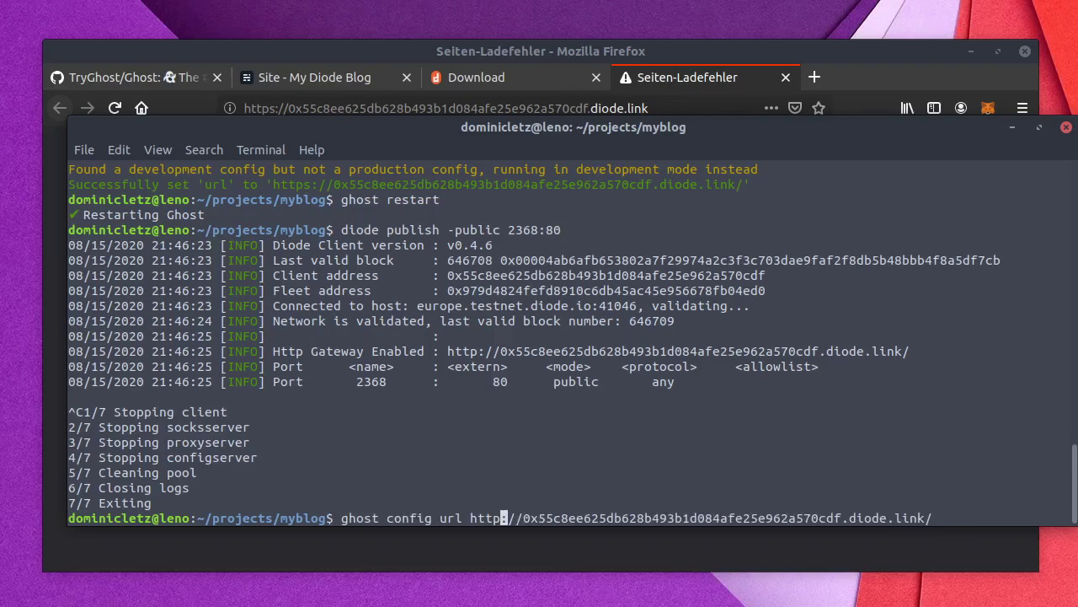
key(Return)
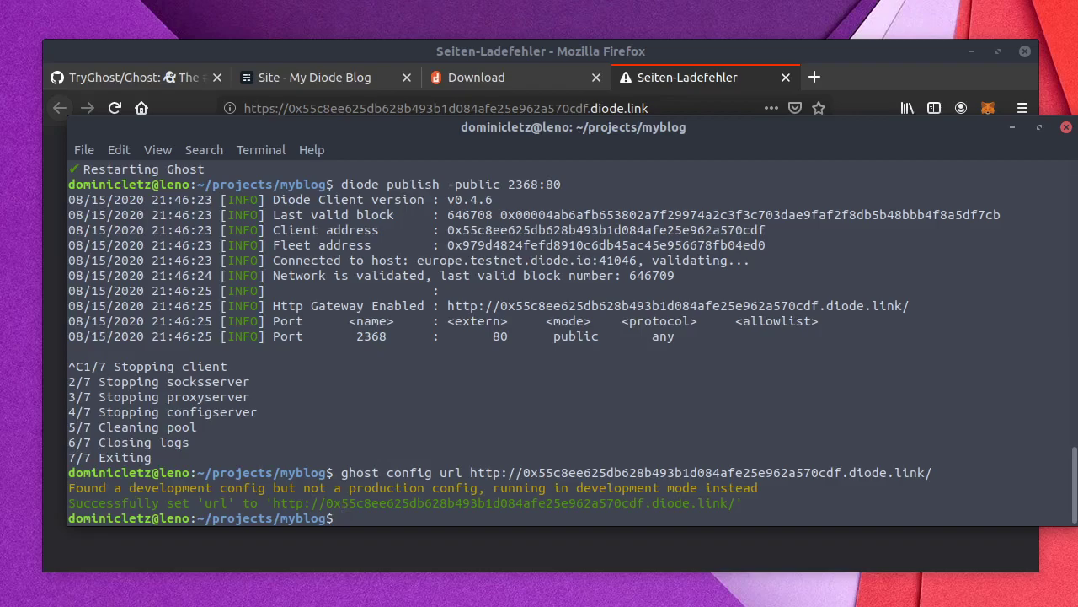
Step: Rerun 'diode publish -public 2368:80' and lower the terminal window
key(Up)
key(Up)
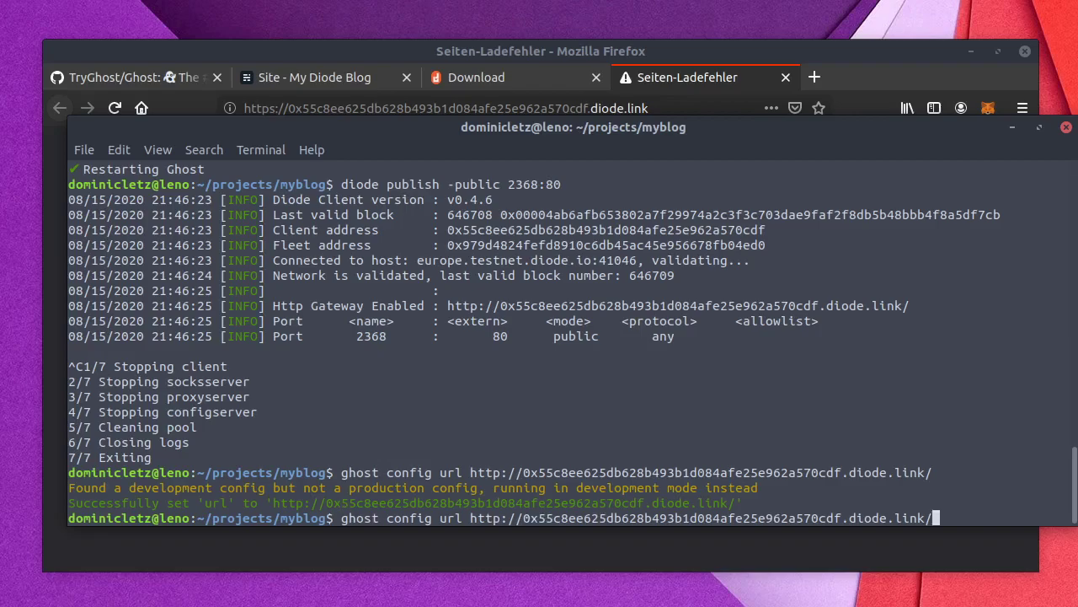
key(Return)
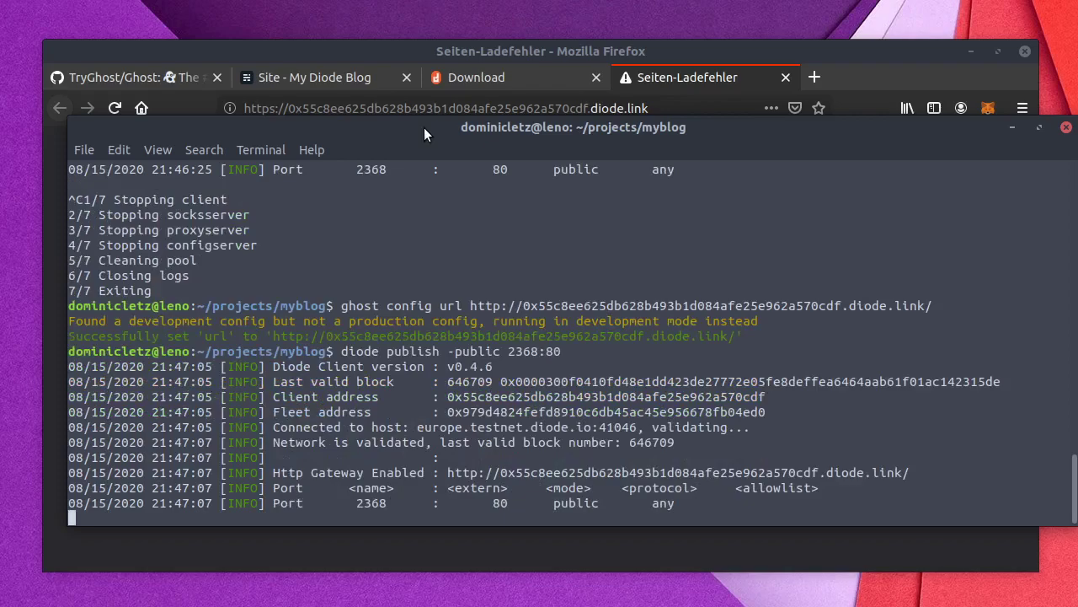
drag(424, 127, 532, 606)
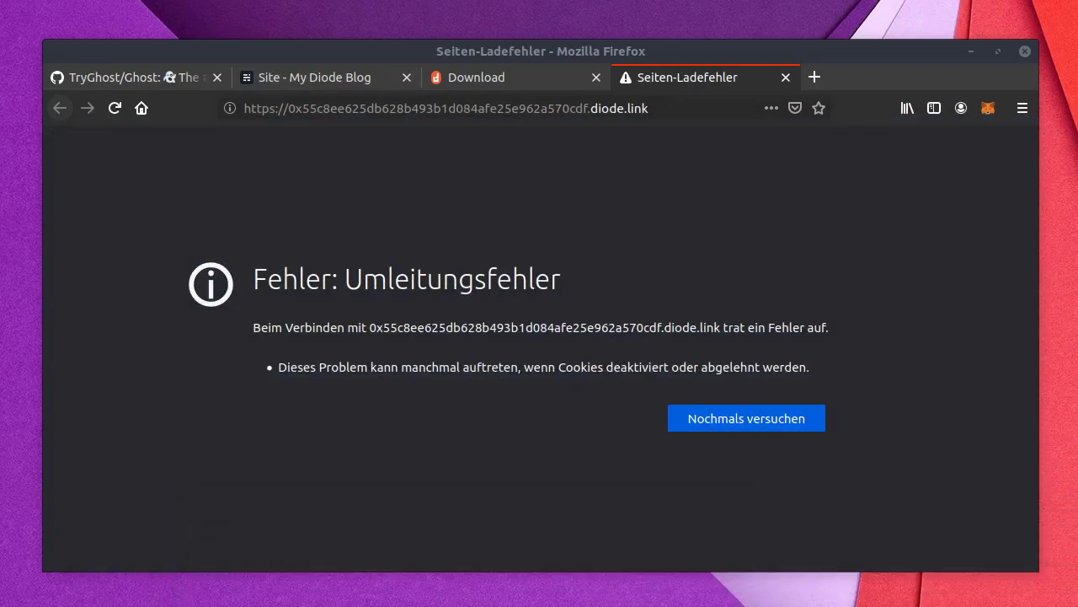
click(733, 415)
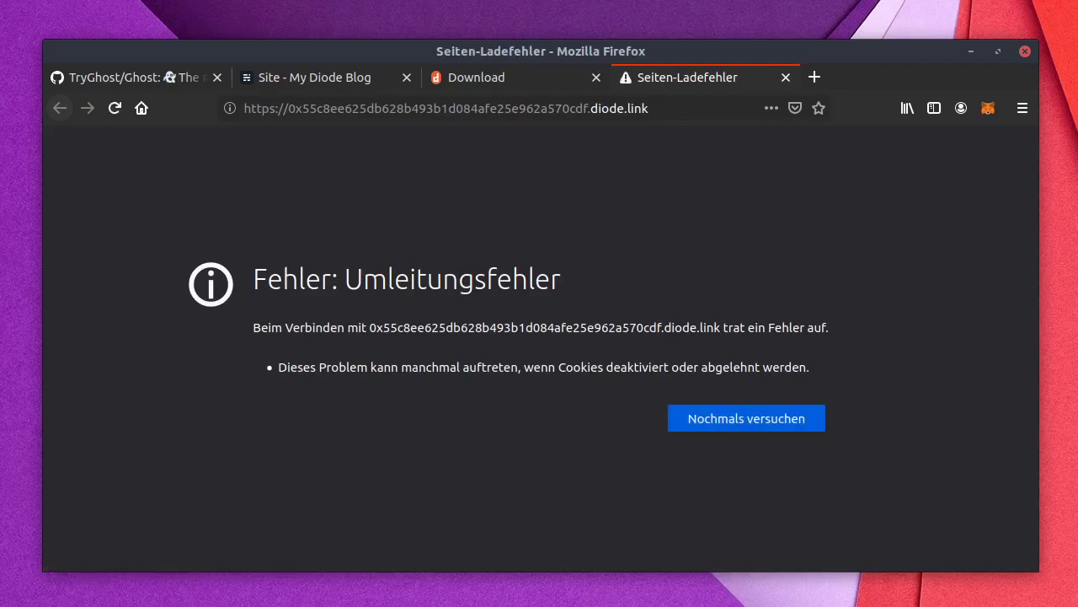
Step: Stop Diode, run 'ghost restart', then rerun 'diode publish -public 2368:80'
key(alt+Tab)
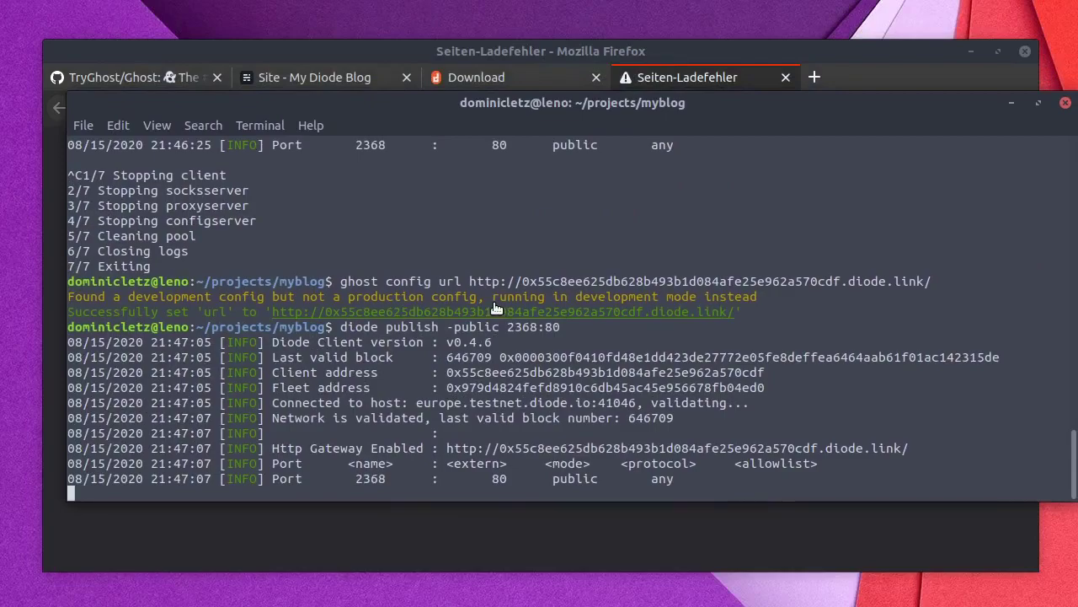
key(ctrl+c)
text(ghost re)
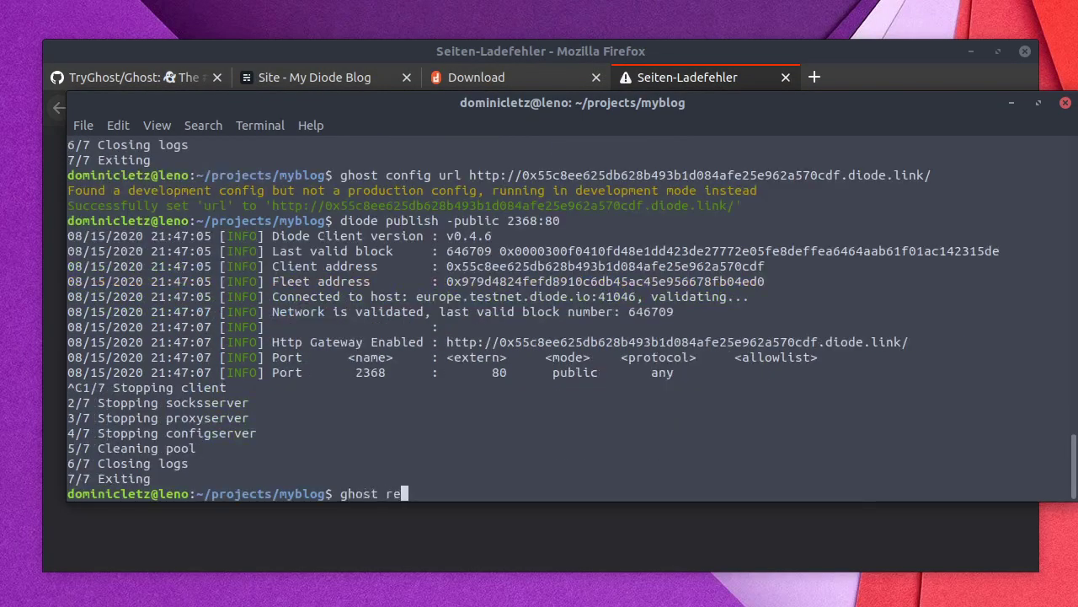
text(start)
key(Return)
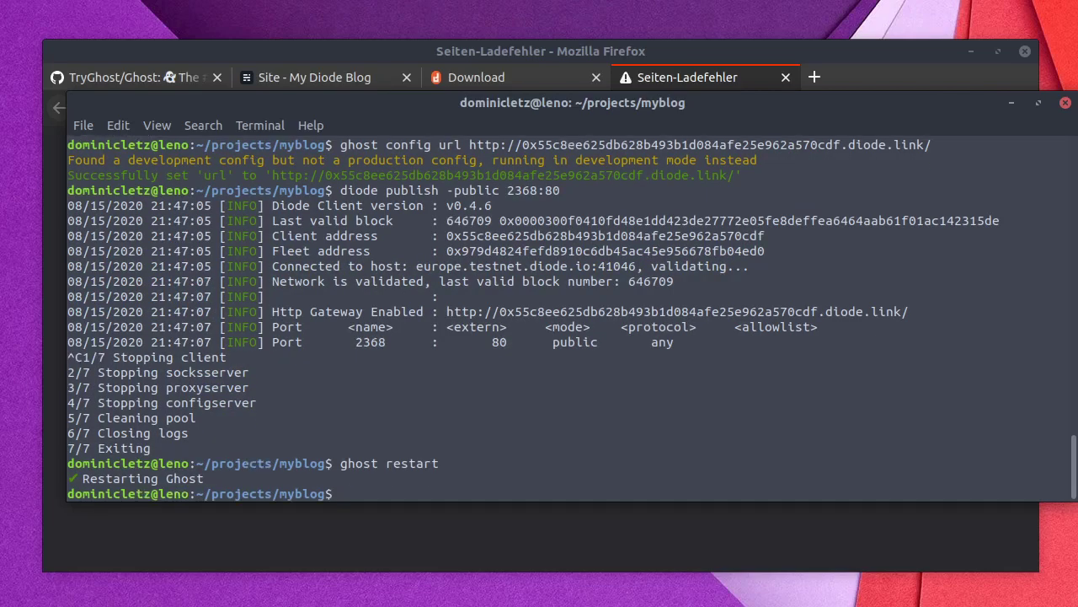
key(Up)
key(Up)
key(Return)
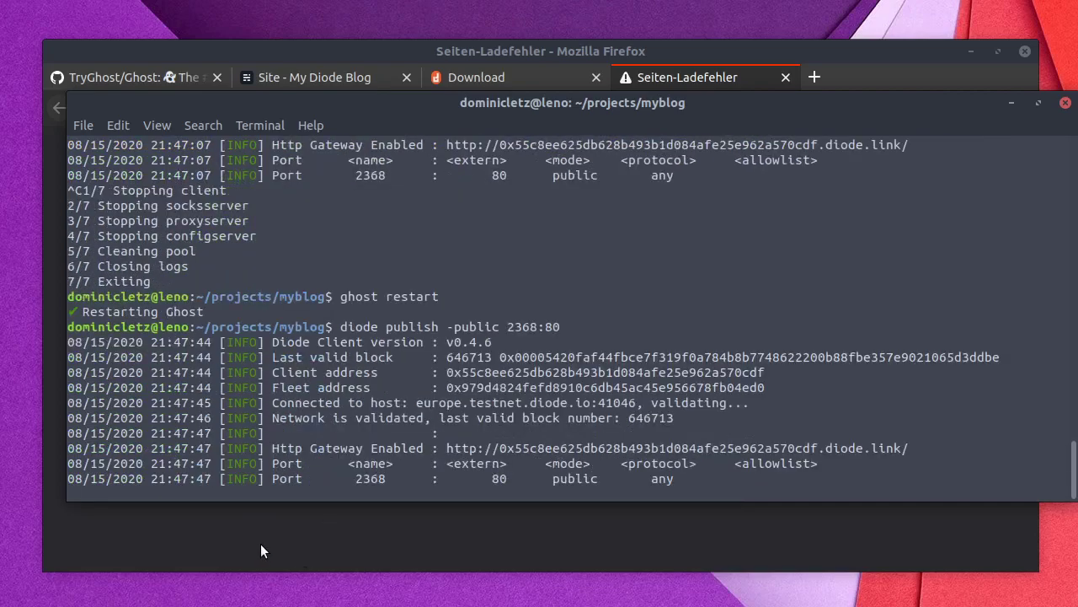
Step: Check the configured http site URL in the terminal output, then retry loading the blog in Firefox
scroll(364, 164, up, 3)
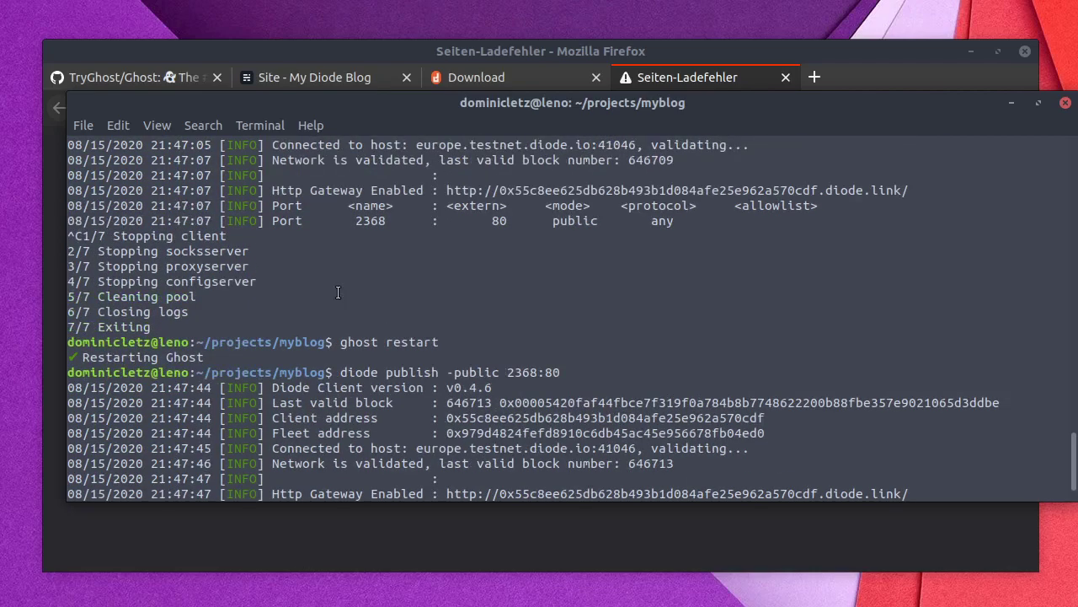
scroll(354, 167, up, 2)
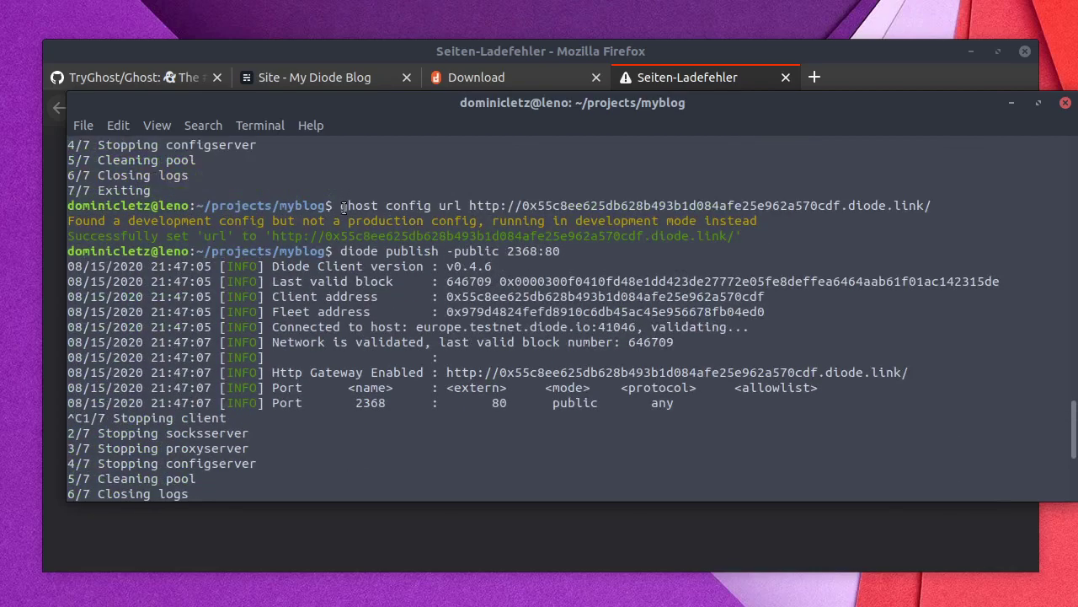
drag(340, 206, 930, 209)
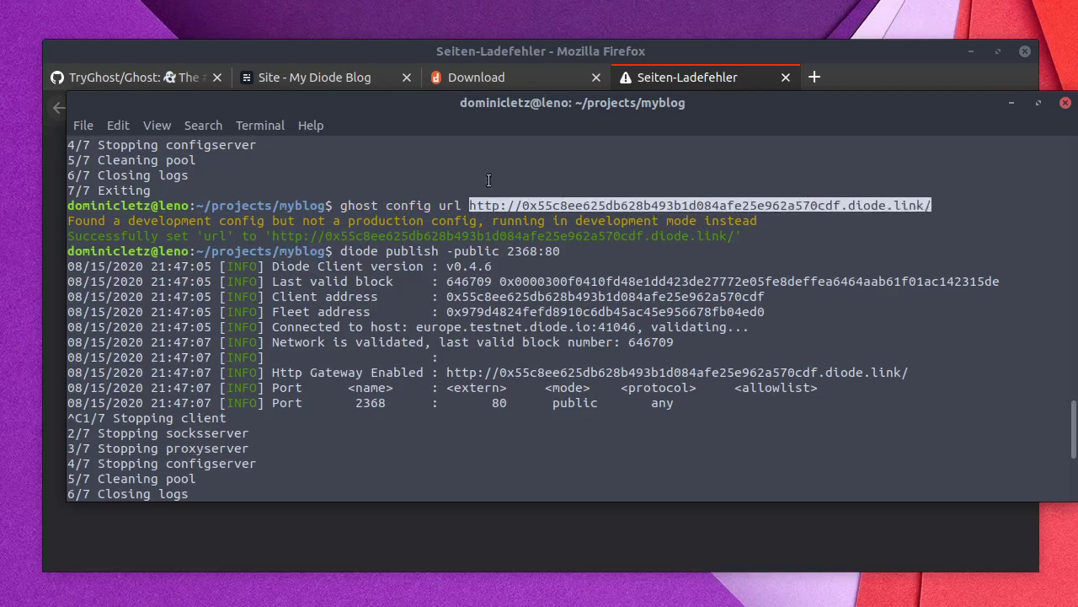
click(498, 207)
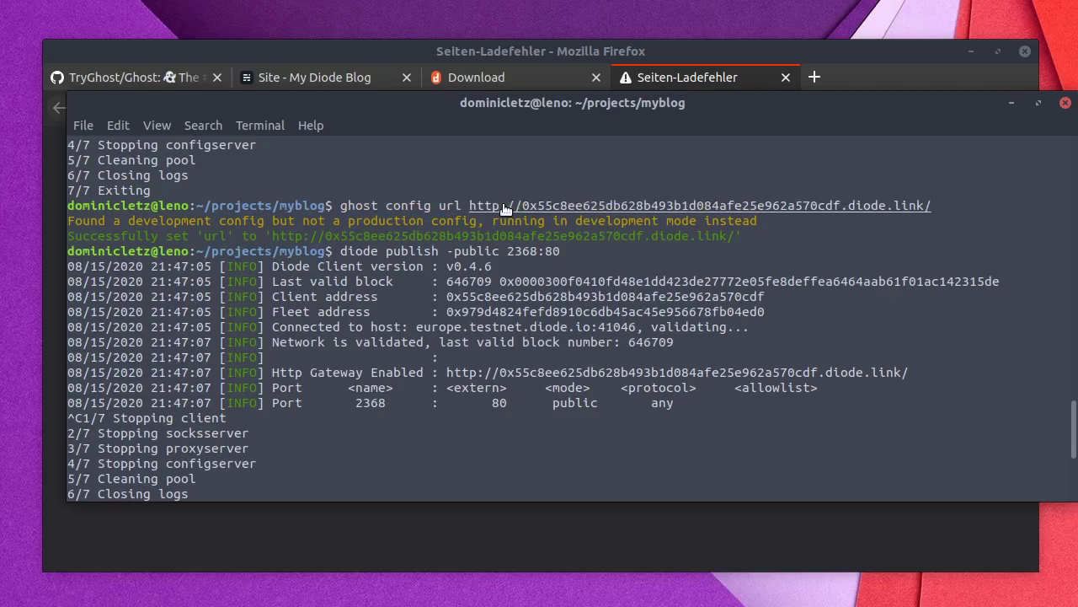
drag(330, 207, 344, 249)
click(344, 246)
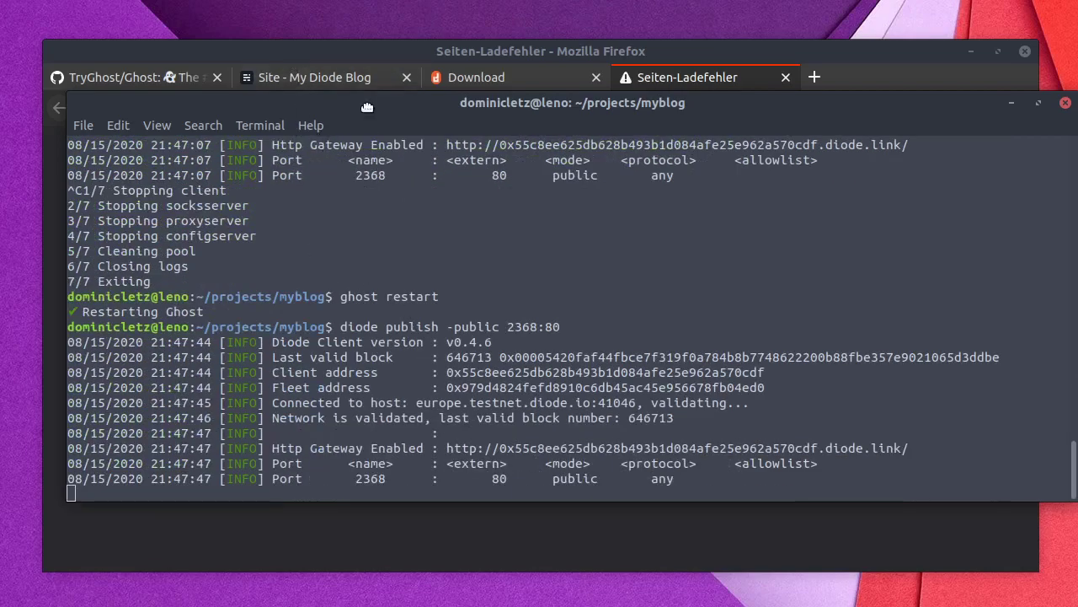
drag(359, 110, 432, 603)
click(743, 428)
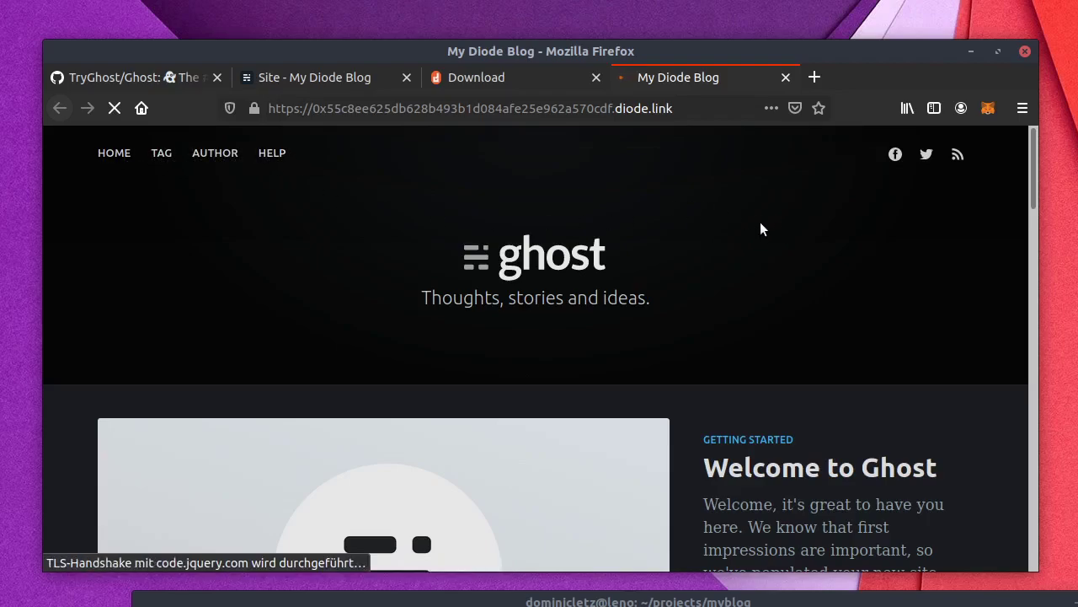
Step: Open /ghost on the diode.link address, sign in with the saved email and account password, and save the login
click(706, 107)
click(706, 109)
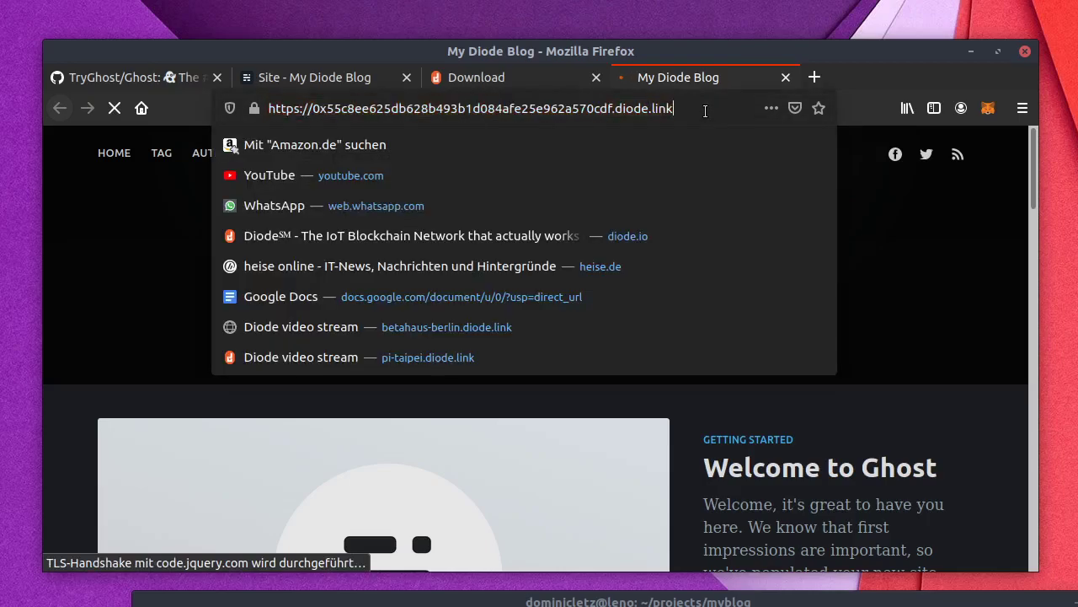
text(/ghost)
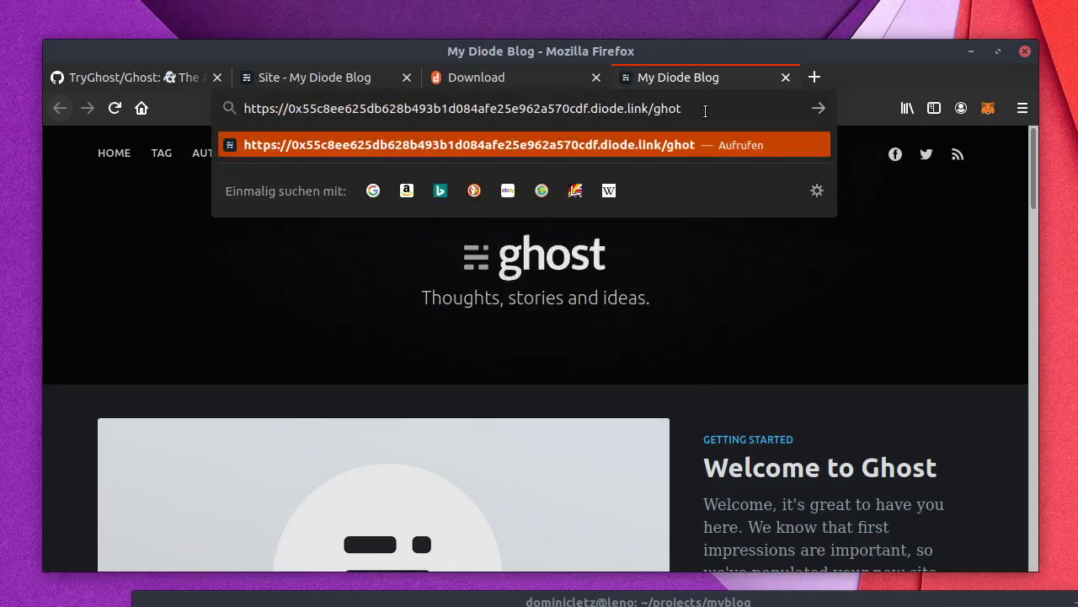
key(Return)
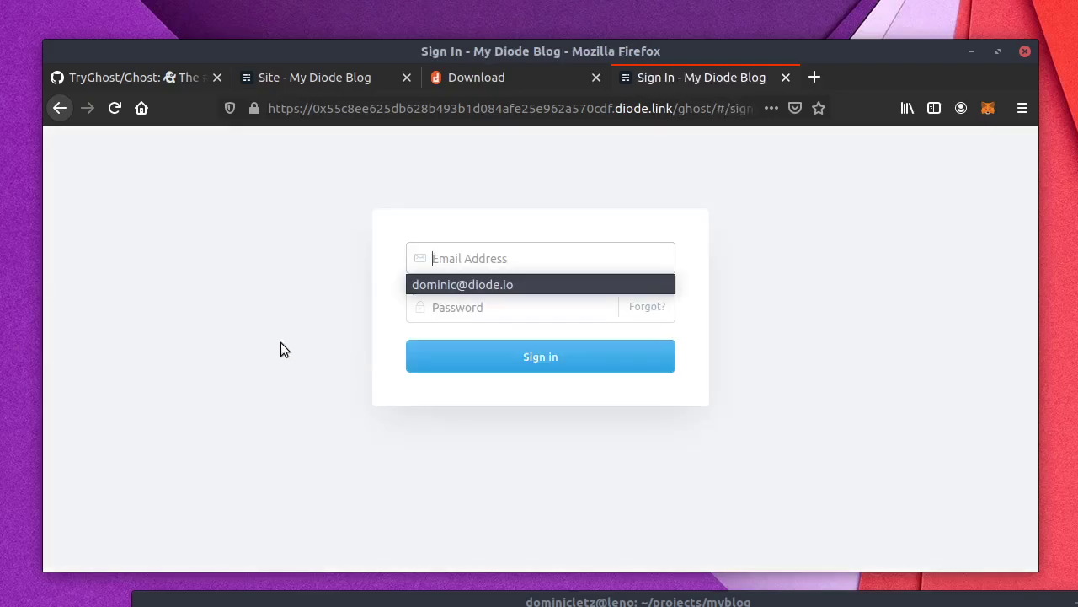
click(489, 279)
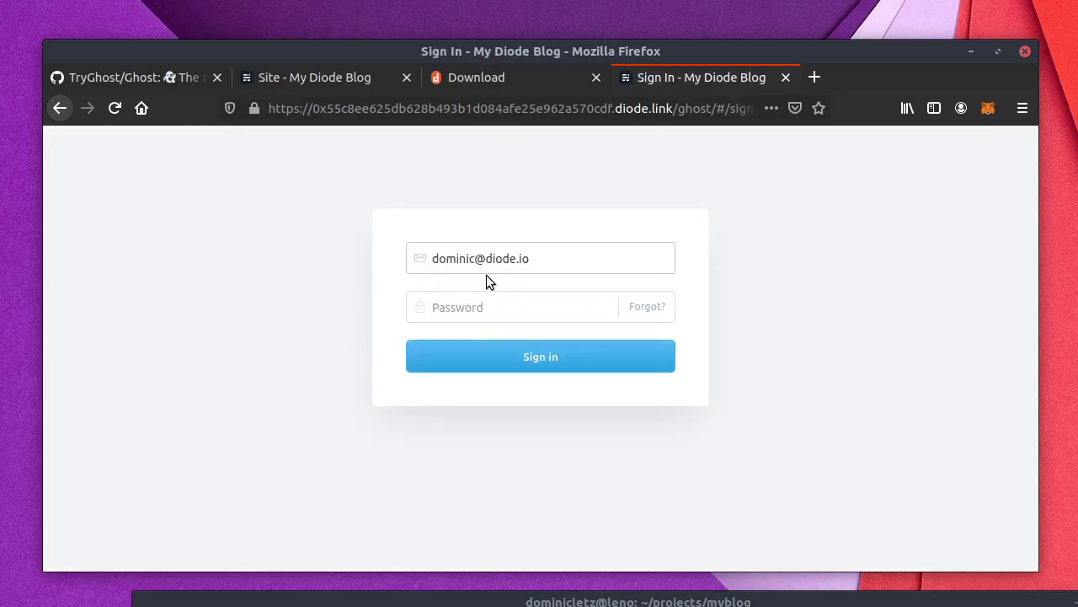
click(465, 308)
text(••)
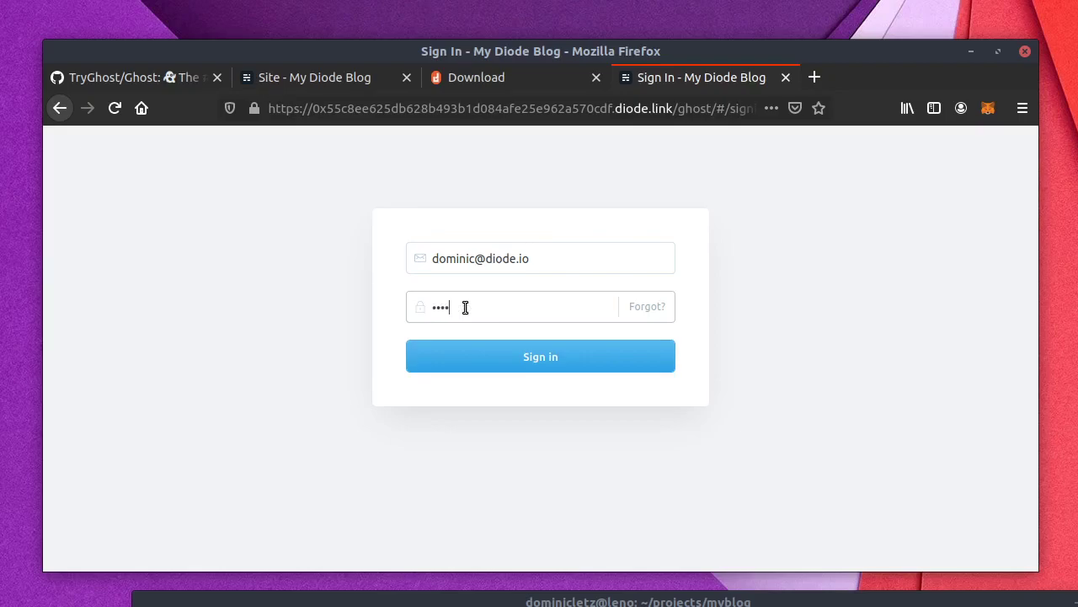
text(•••••••••)
key(Return)
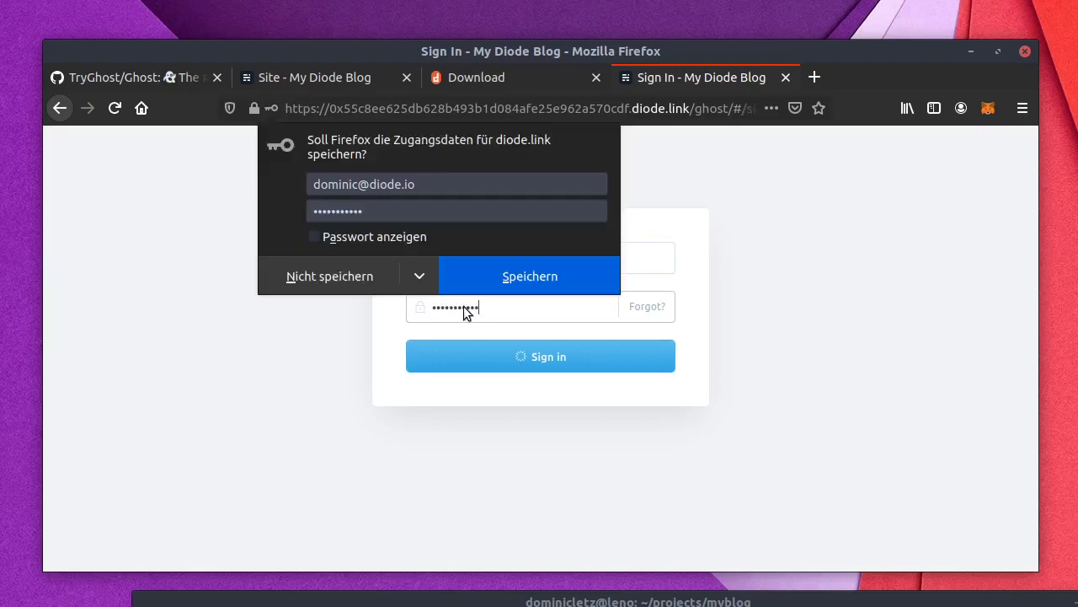
click(511, 264)
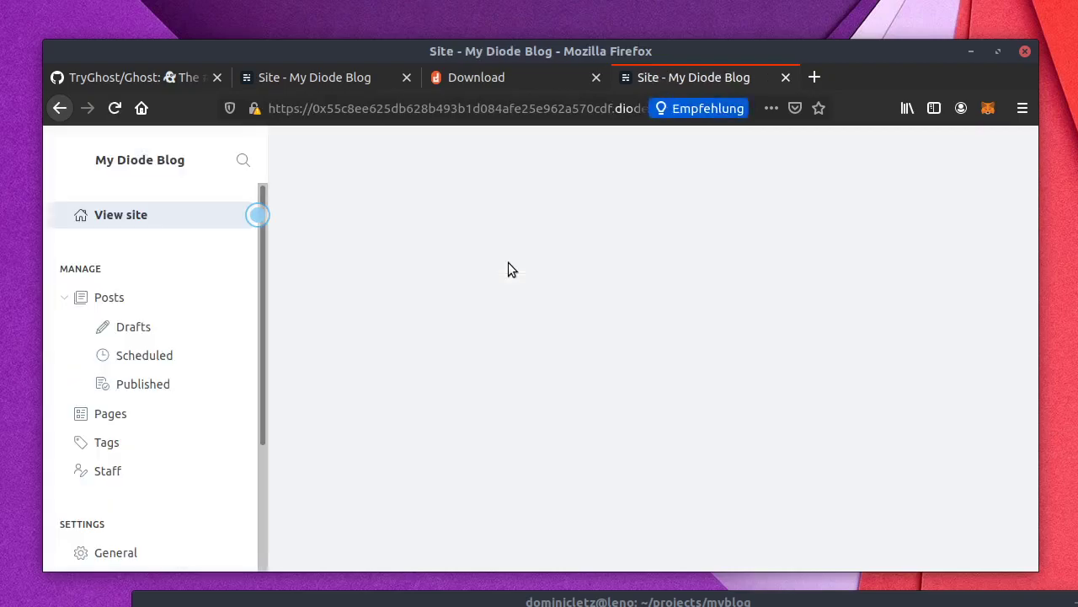
Step: Look over the admin dashboard and the list of sample posts
scroll(173, 356, down, 4)
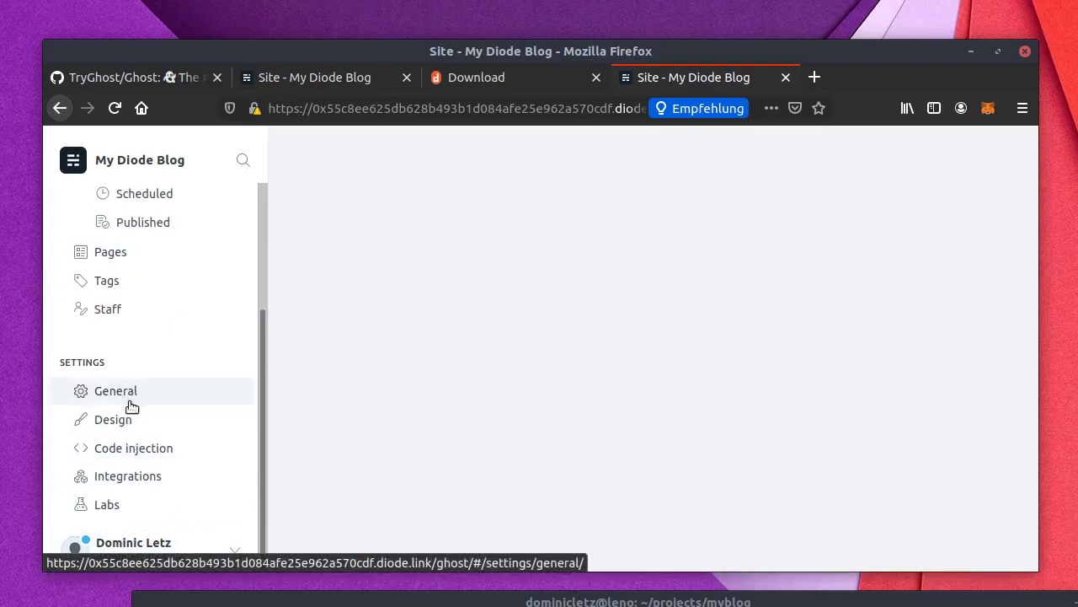
scroll(151, 350, up, 4)
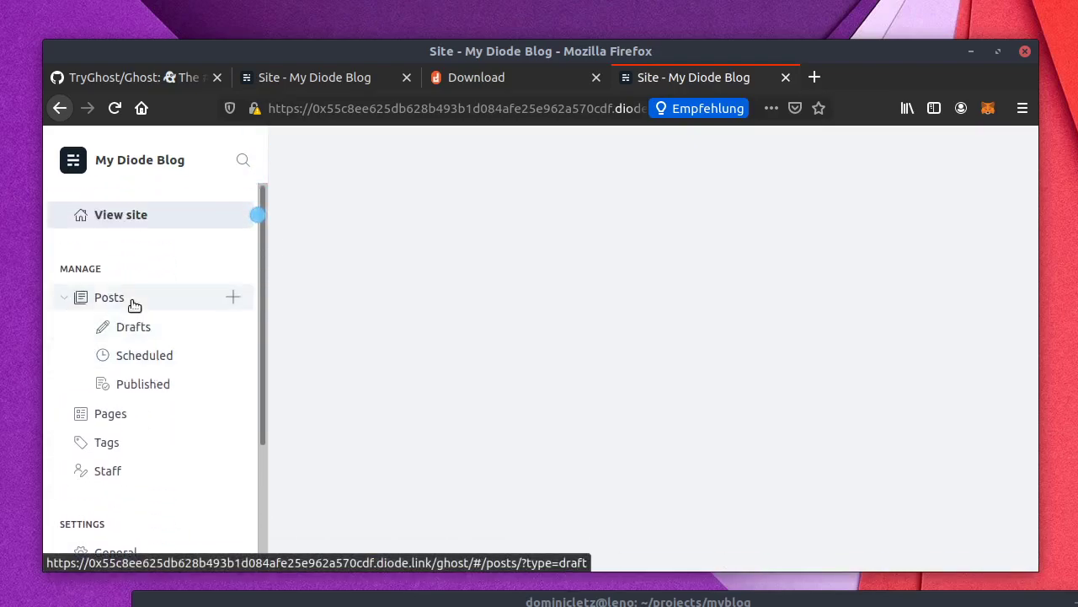
click(134, 302)
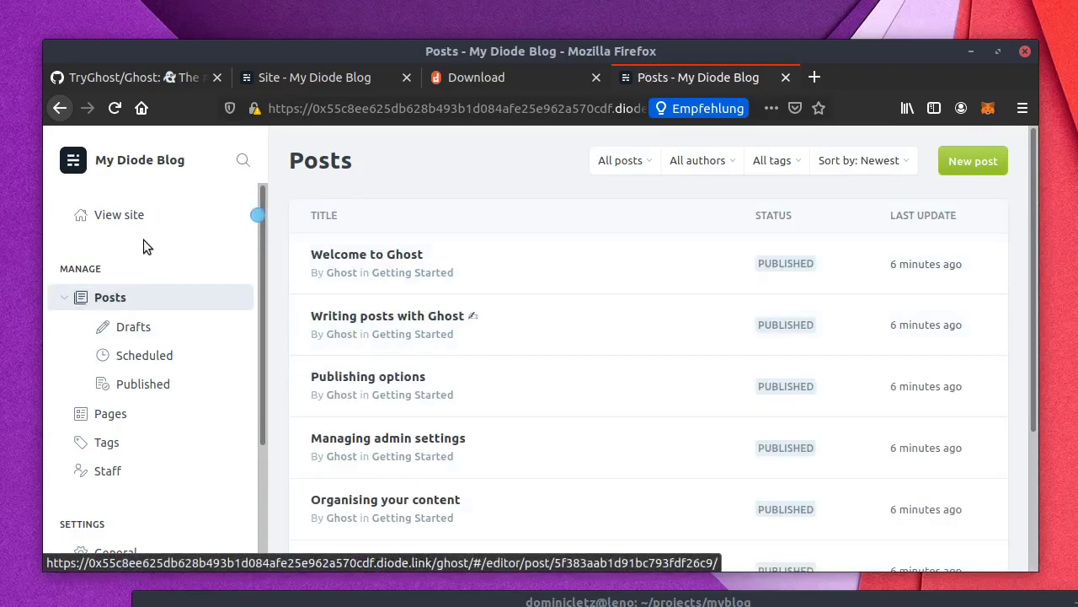
scroll(131, 478, down, 1)
scroll(127, 476, down, 3)
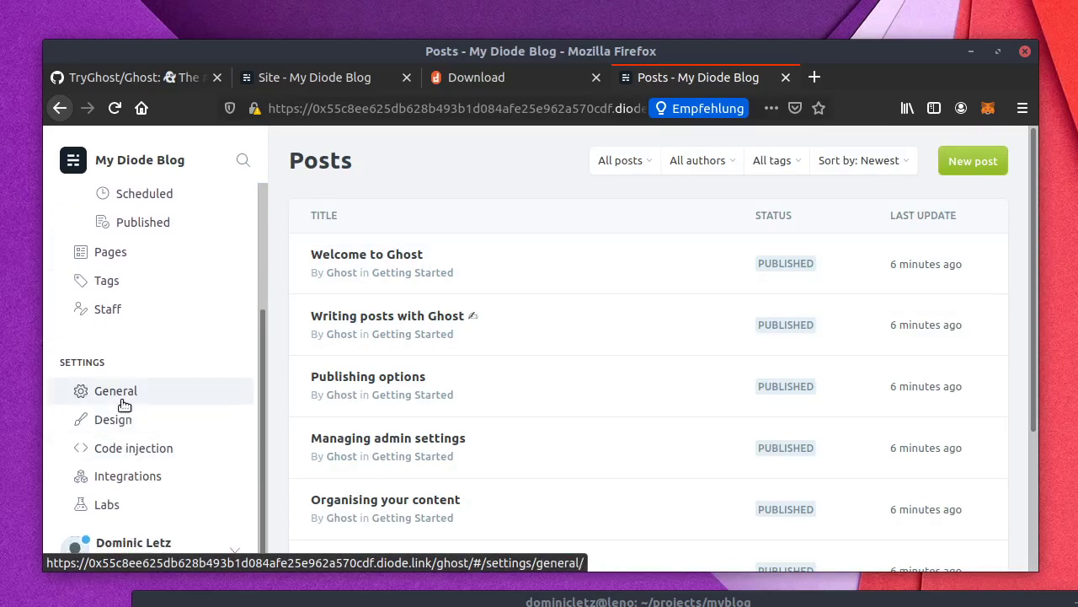
Step: Delete the default Ghost staff user with a backup, cancel the file save, and return to the Site tab
click(111, 314)
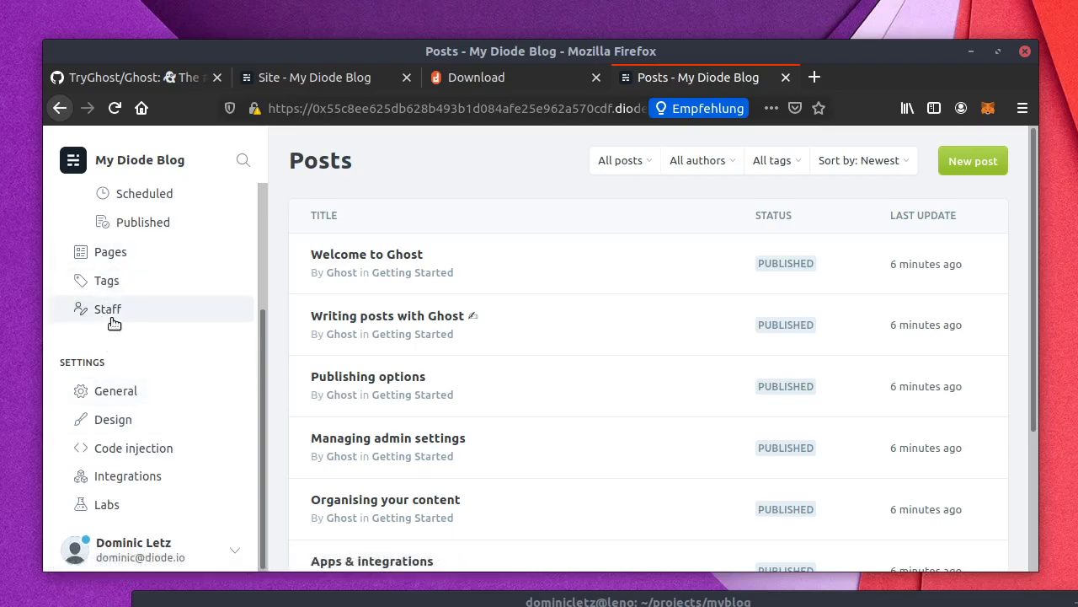
click(1003, 303)
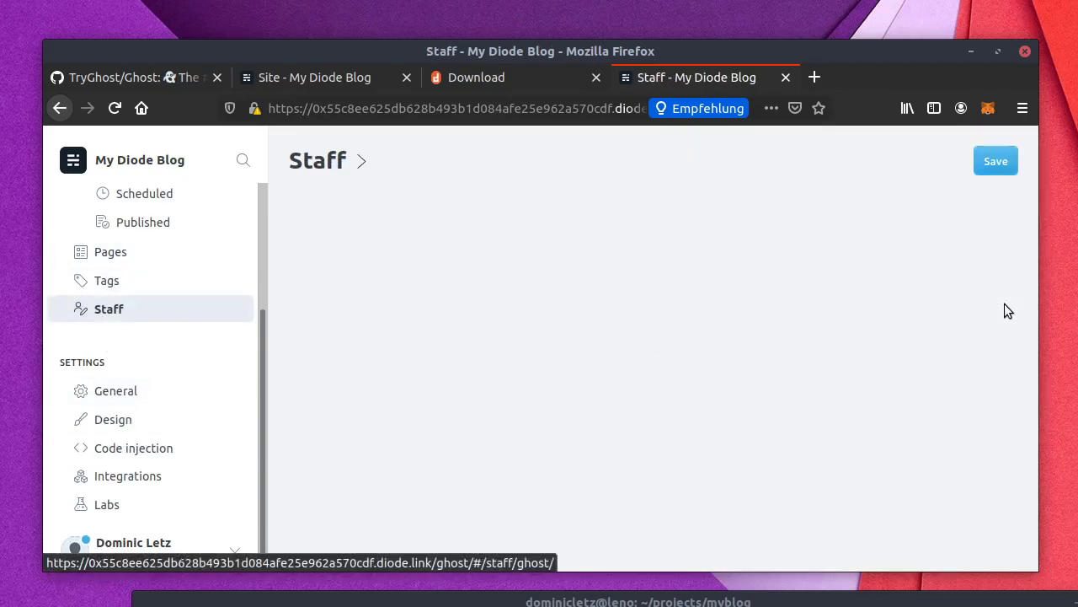
click(940, 160)
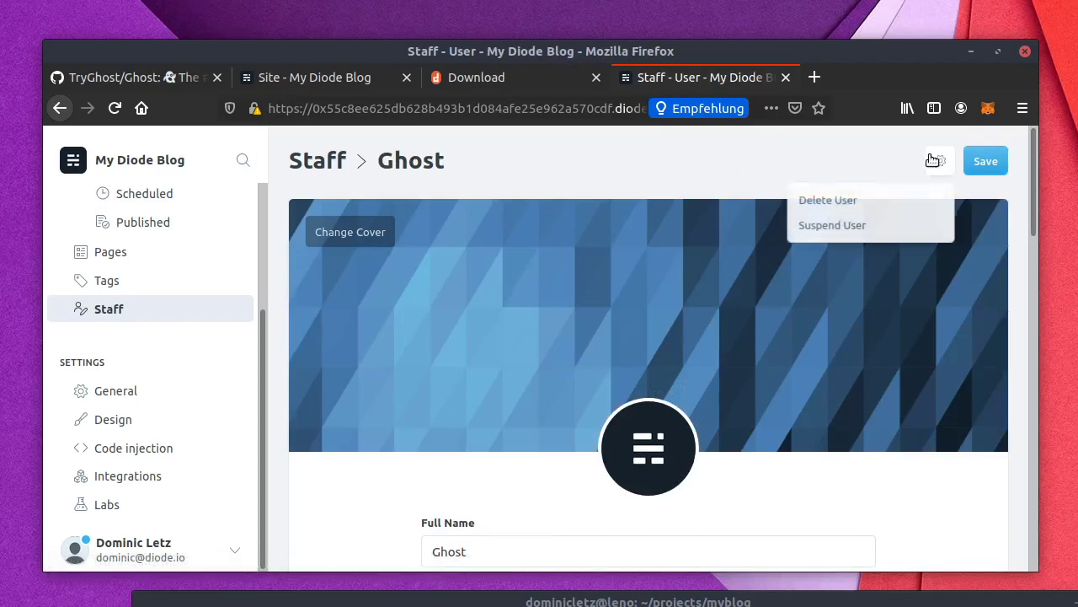
click(897, 203)
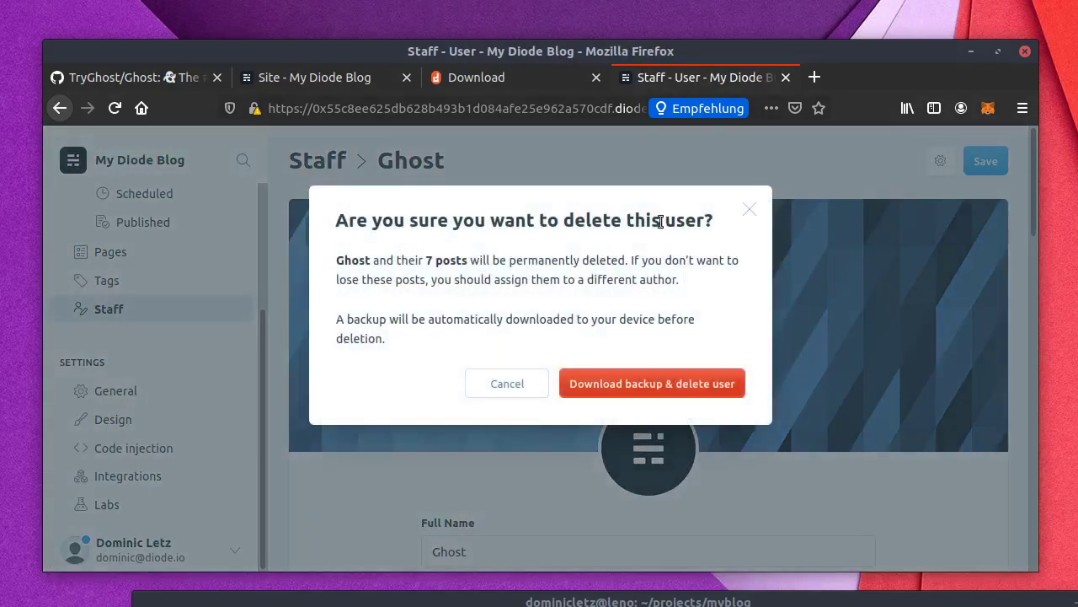
click(627, 385)
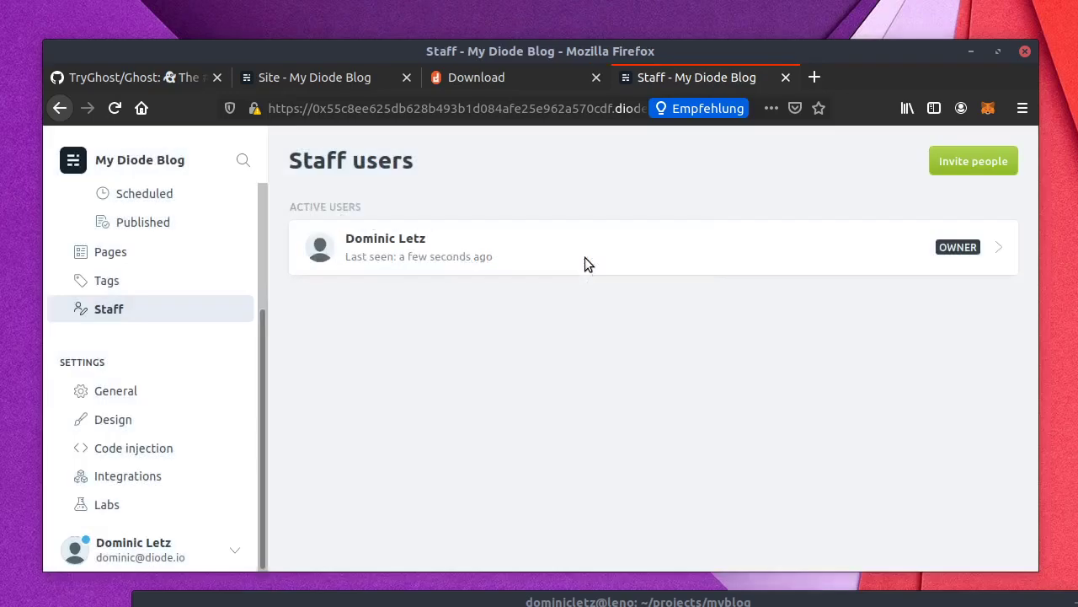
click(544, 431)
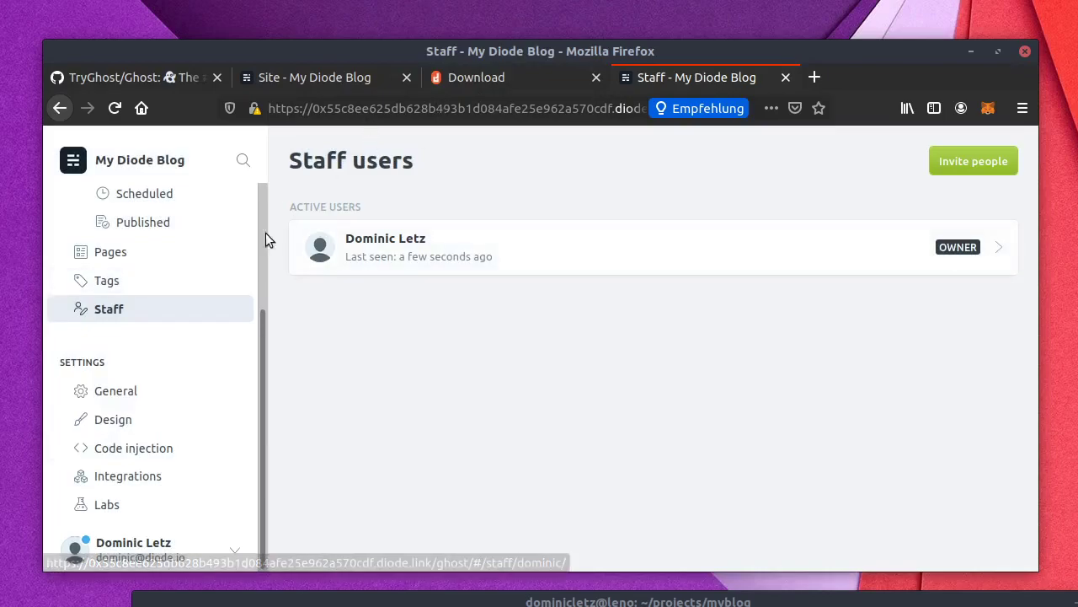
click(337, 82)
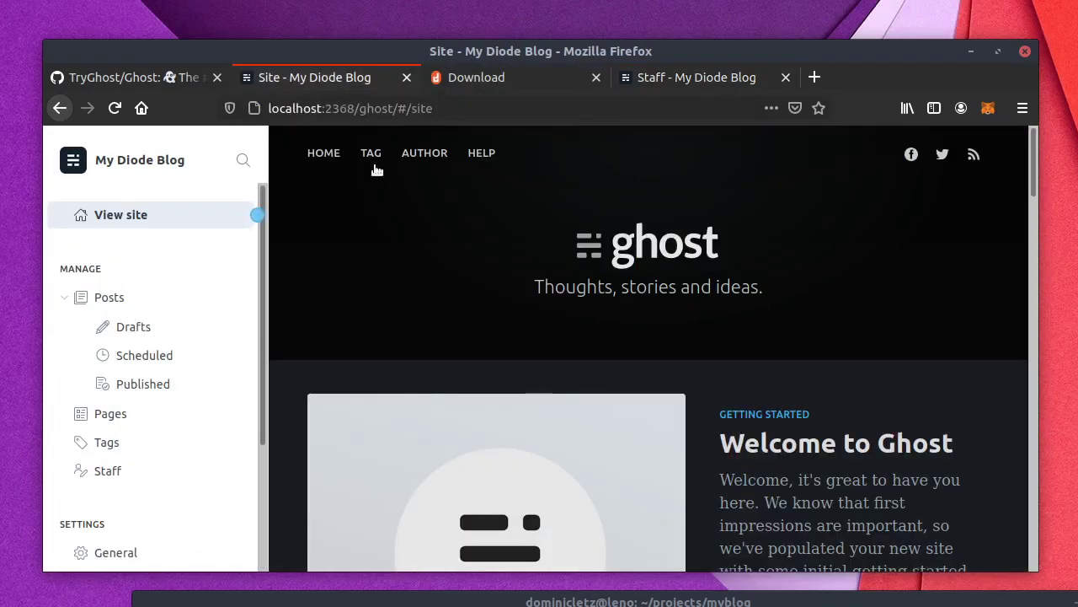
Step: Close the localhost Site tab and load the copied diode.link blog address in a new tab
click(406, 77)
click(458, 78)
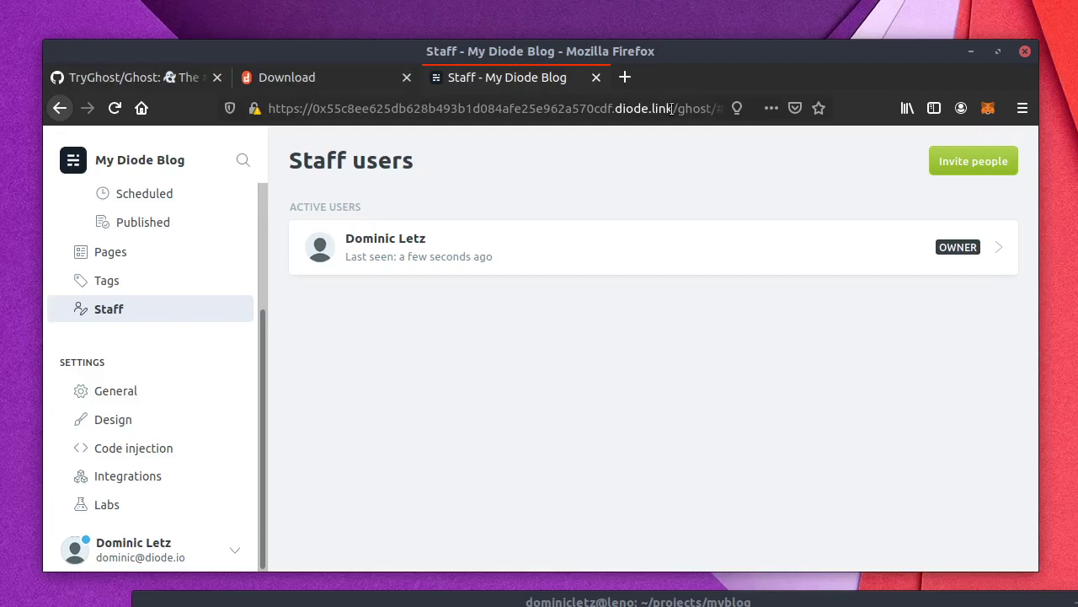
drag(670, 108, 209, 82)
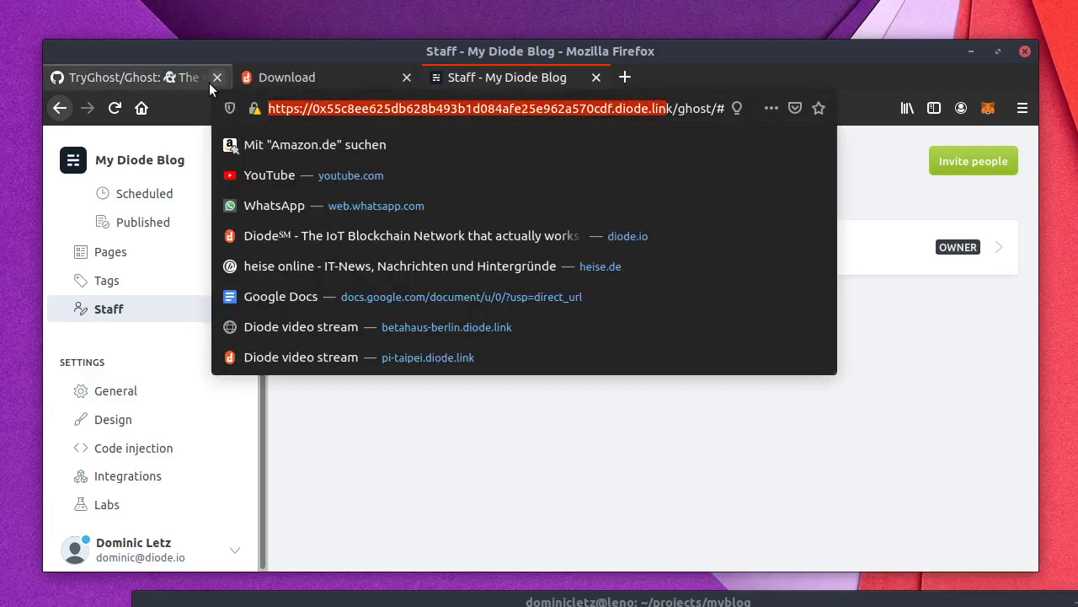
click(624, 77)
text(https://0x55c8ee625db628b493b1d084afe25e962a570cdf.diode.link)
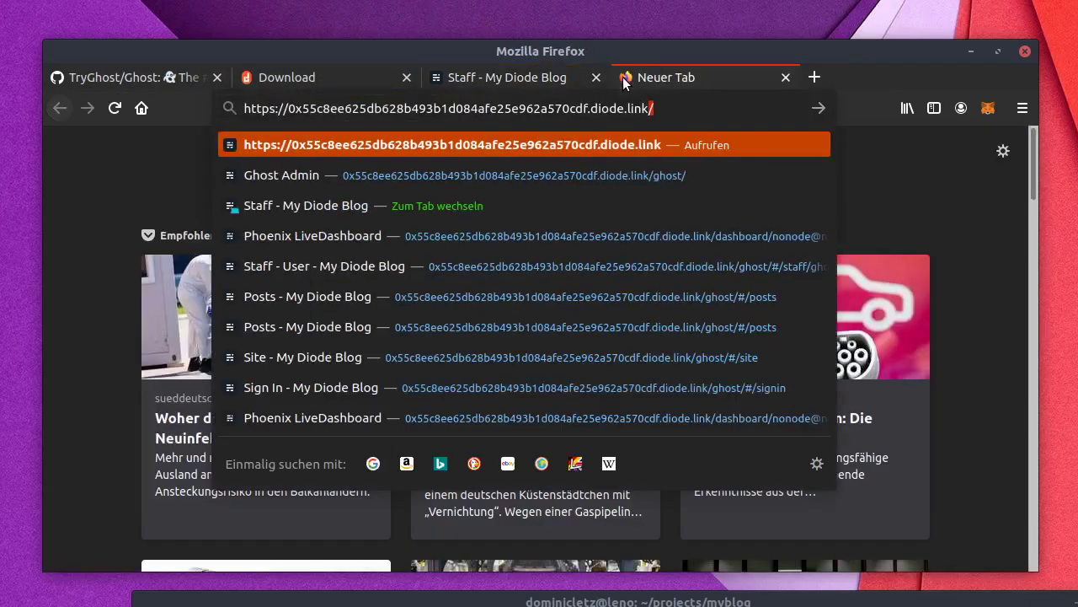
key(Return)
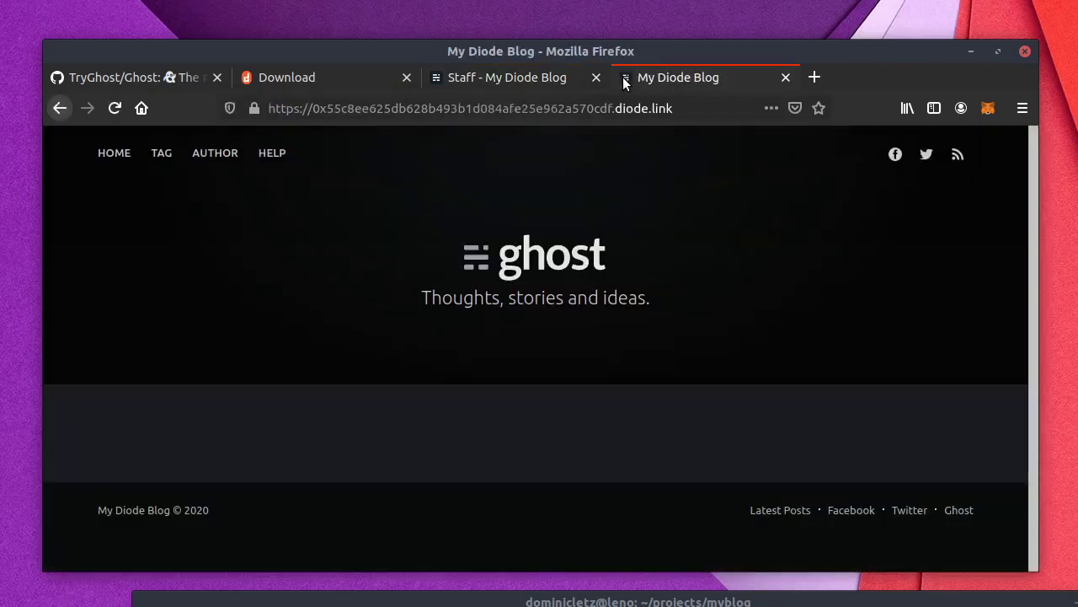
Step: Back in the admin, check the site preview and return to the now-empty Posts list
click(506, 80)
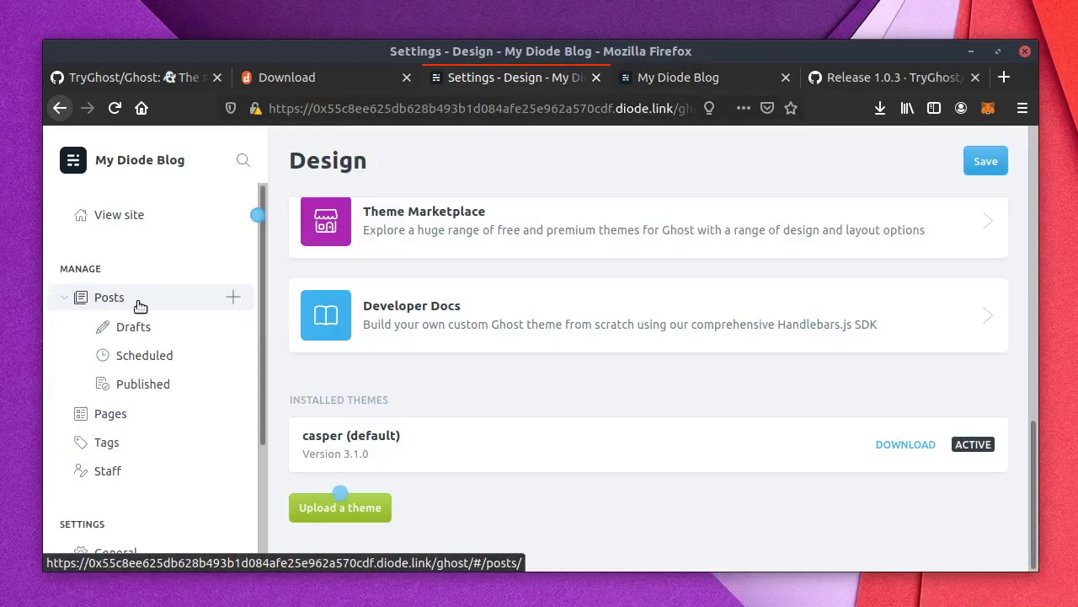
click(135, 302)
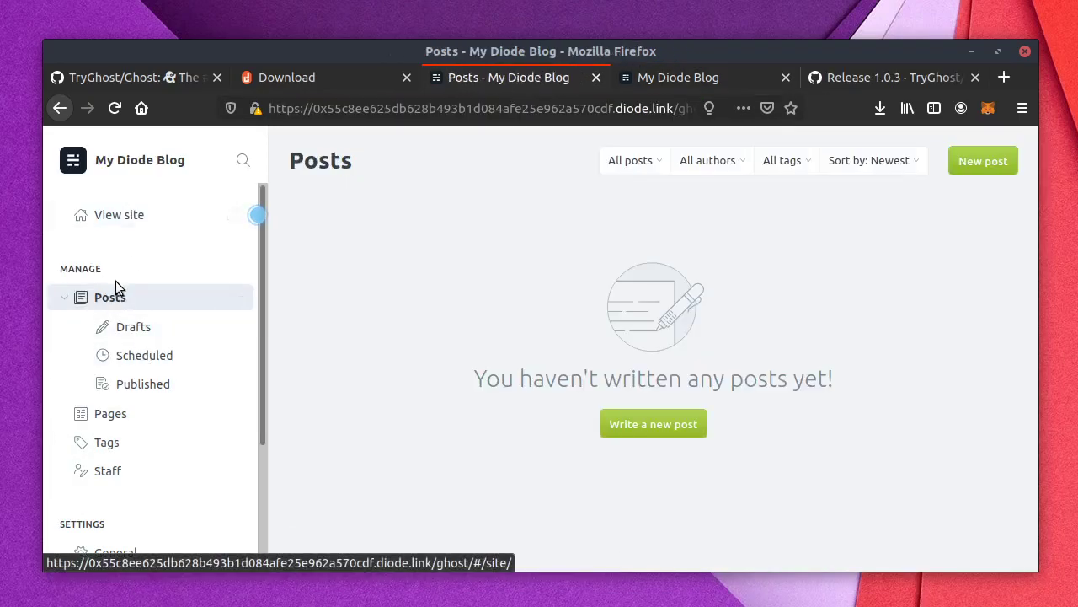
click(132, 213)
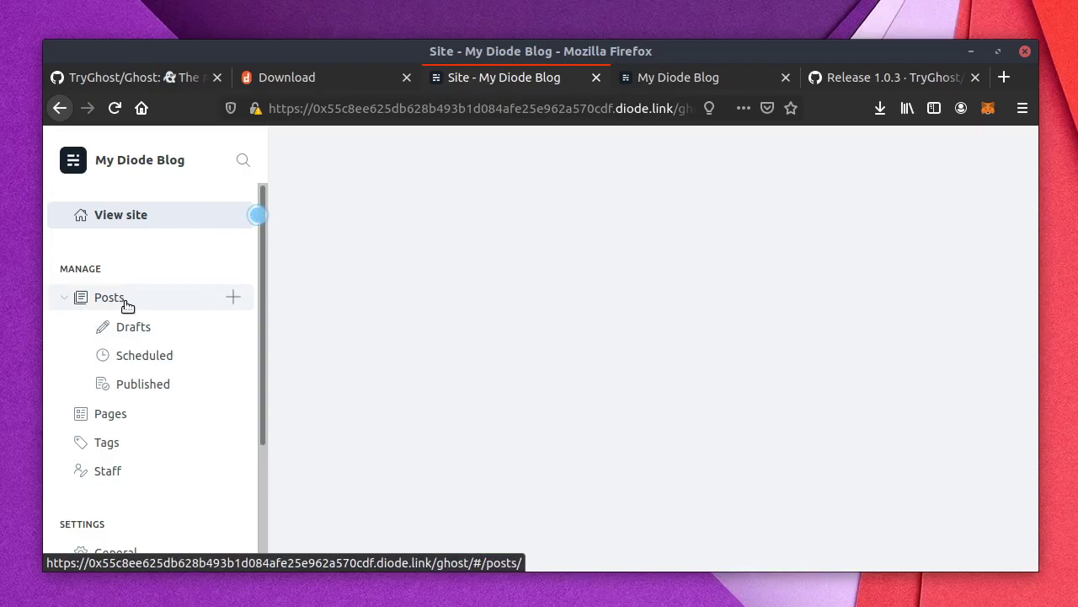
click(126, 302)
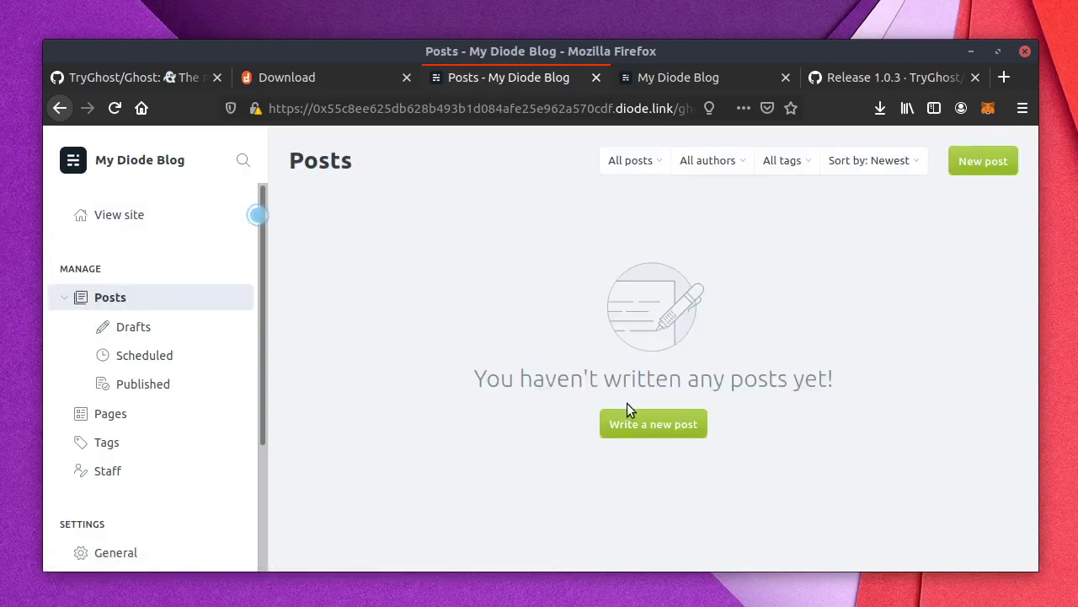
Step: Write a new post titled 'Hello World' with body 'Hi this is my first blog post on my web3 ghost blog'
click(650, 426)
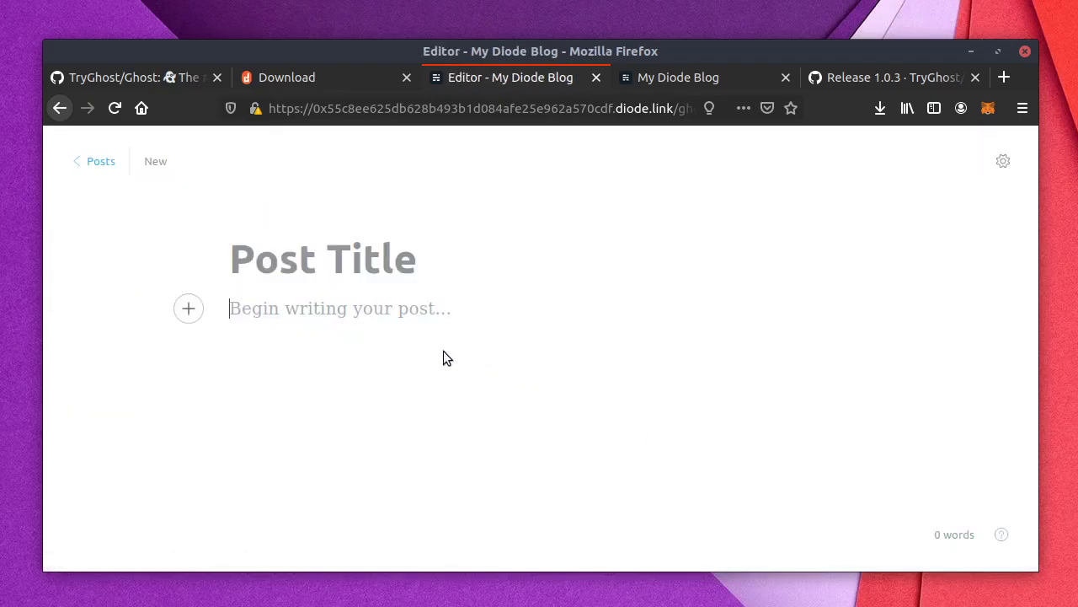
click(339, 276)
text(Hello World)
key(Return)
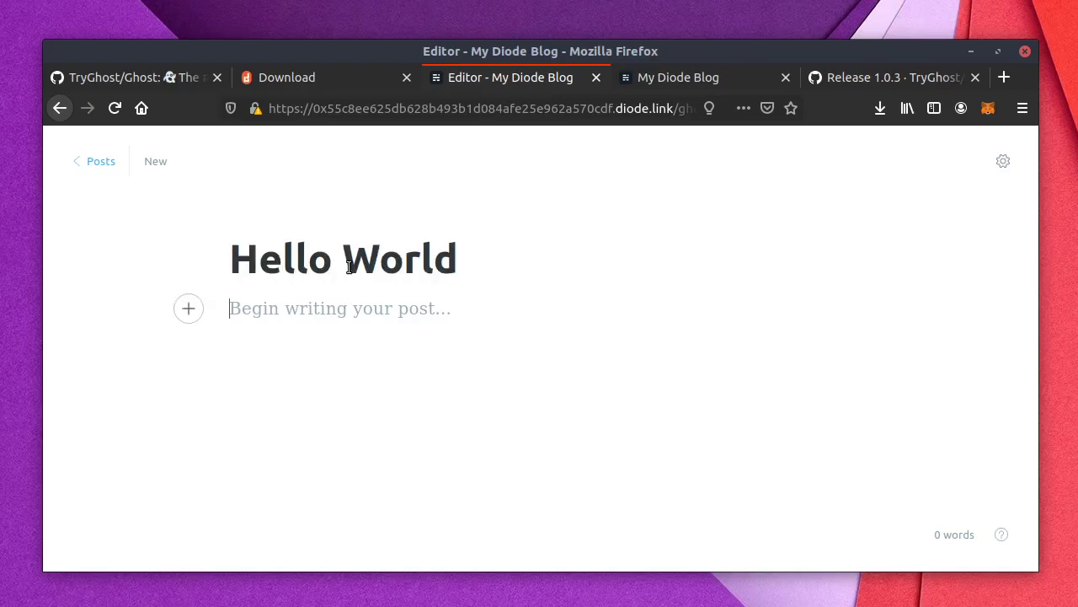
text(Hi this is my f)
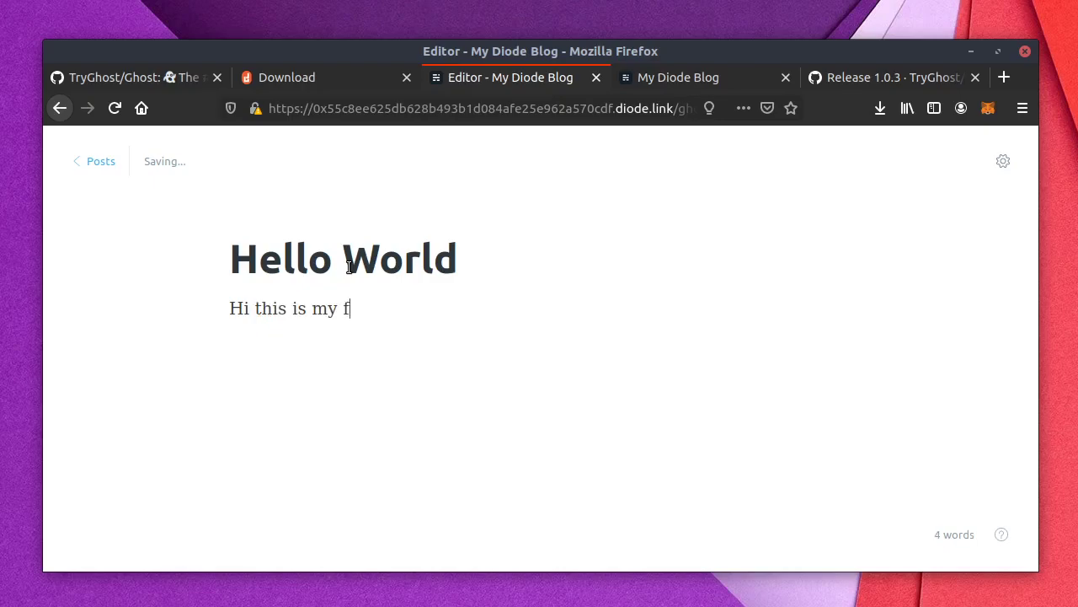
text(irst blog post)
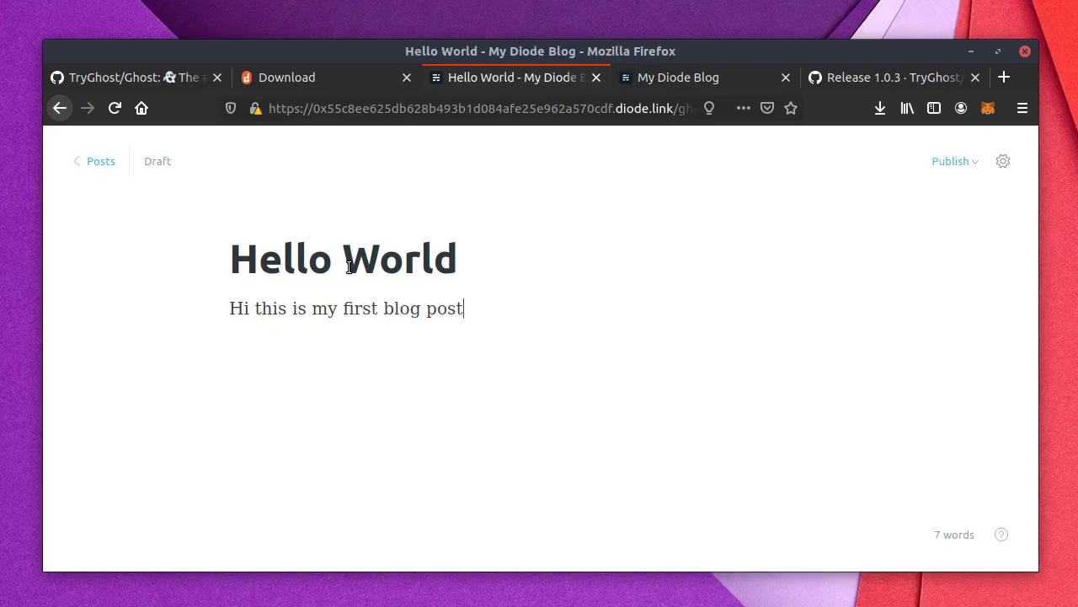
text( on my self=)
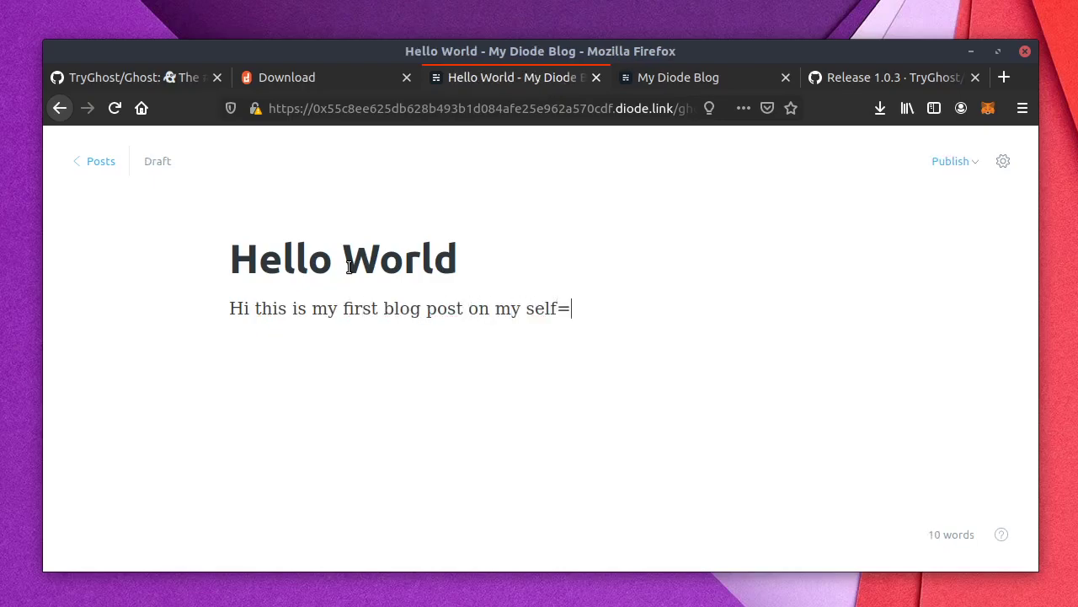
key(BackSpace)
key(BackSpace)
key(BackSpace)
key(BackSpace)
key(BackSpace)
text(web3 ghost blog!)
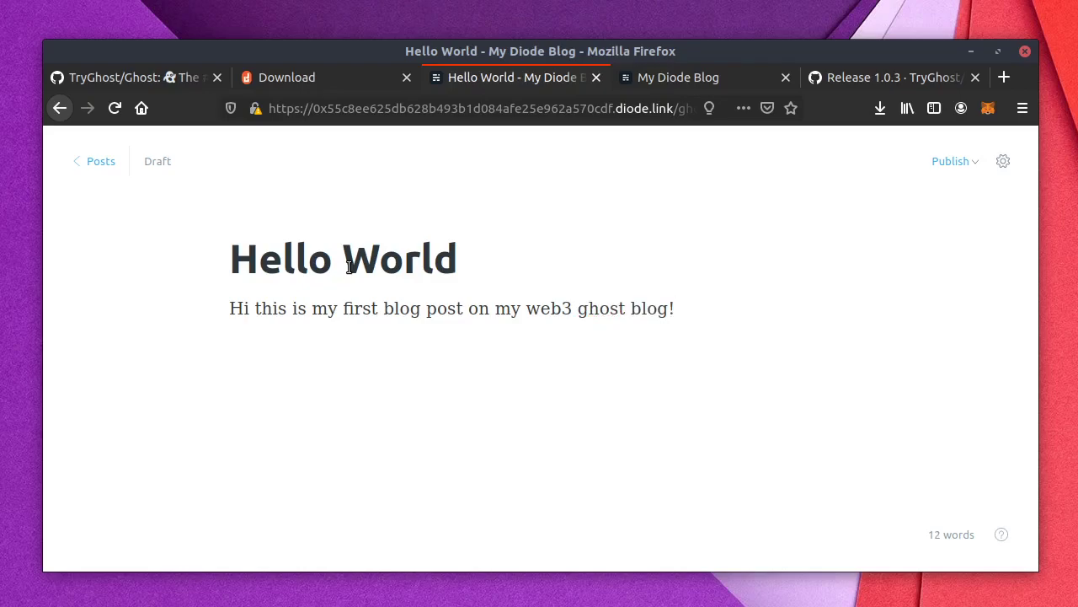
Step: Publish the Hello World post and open its public page
click(952, 161)
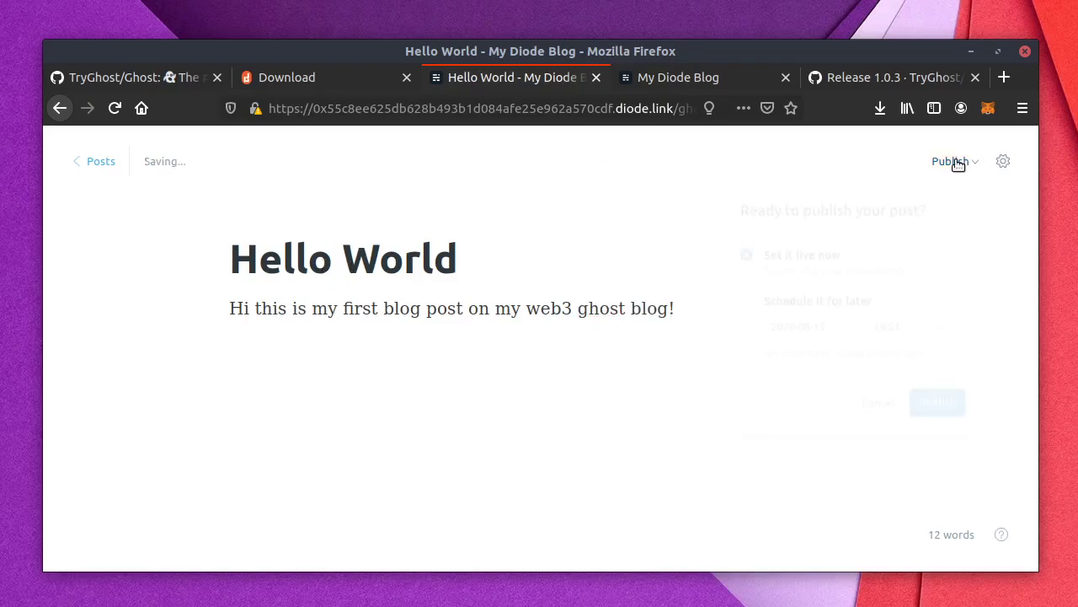
click(942, 409)
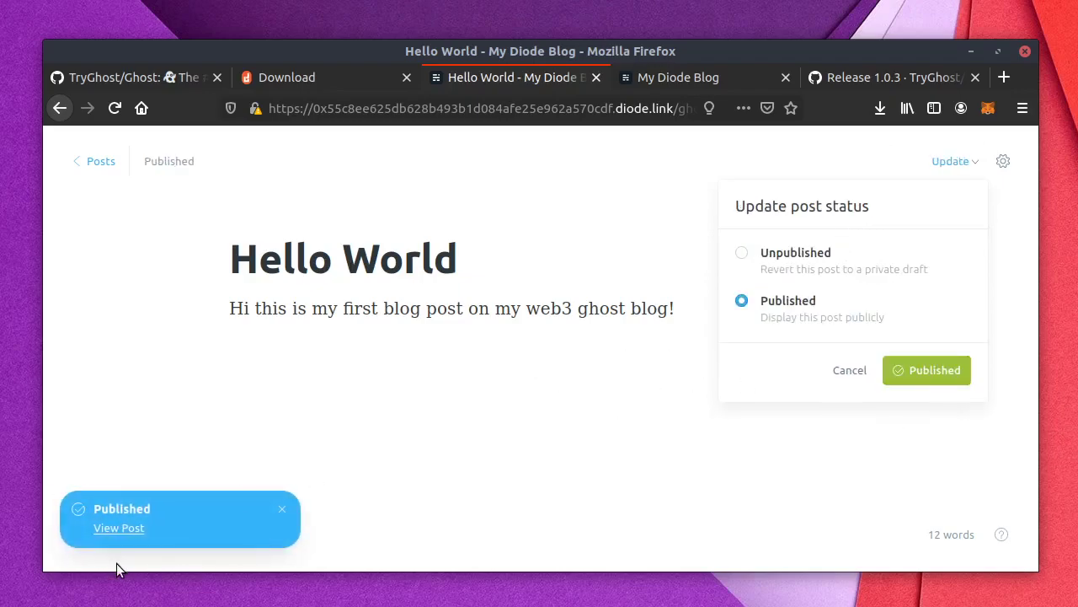
click(122, 529)
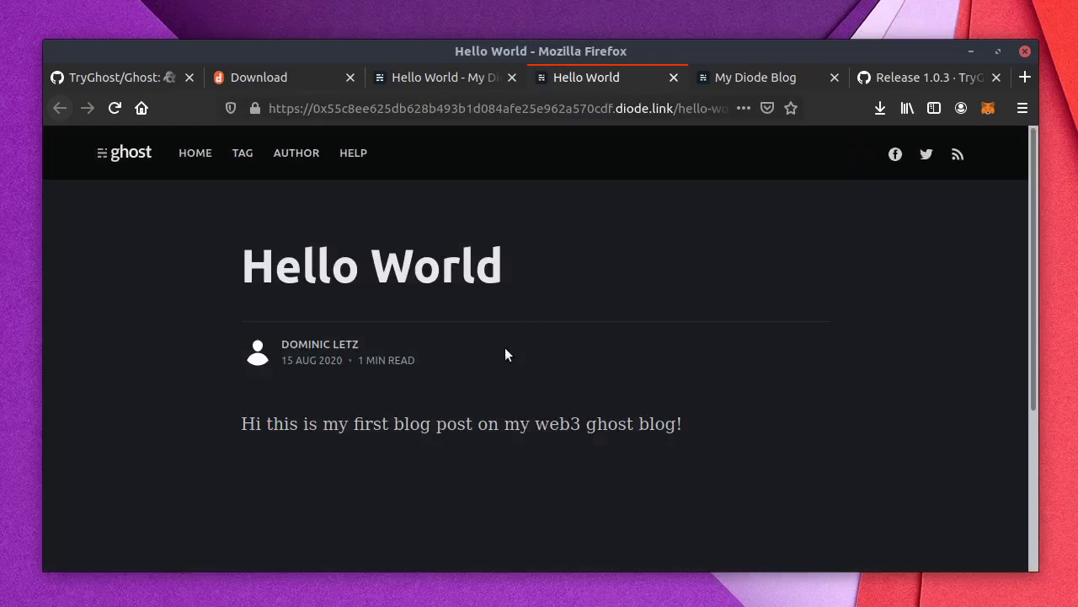
Step: Scroll the live post, select the hex device id in its diode.link address, then raise the terminal
scroll(514, 362, down, 5)
scroll(522, 379, up, 5)
click(610, 108)
drag(610, 108, 315, 112)
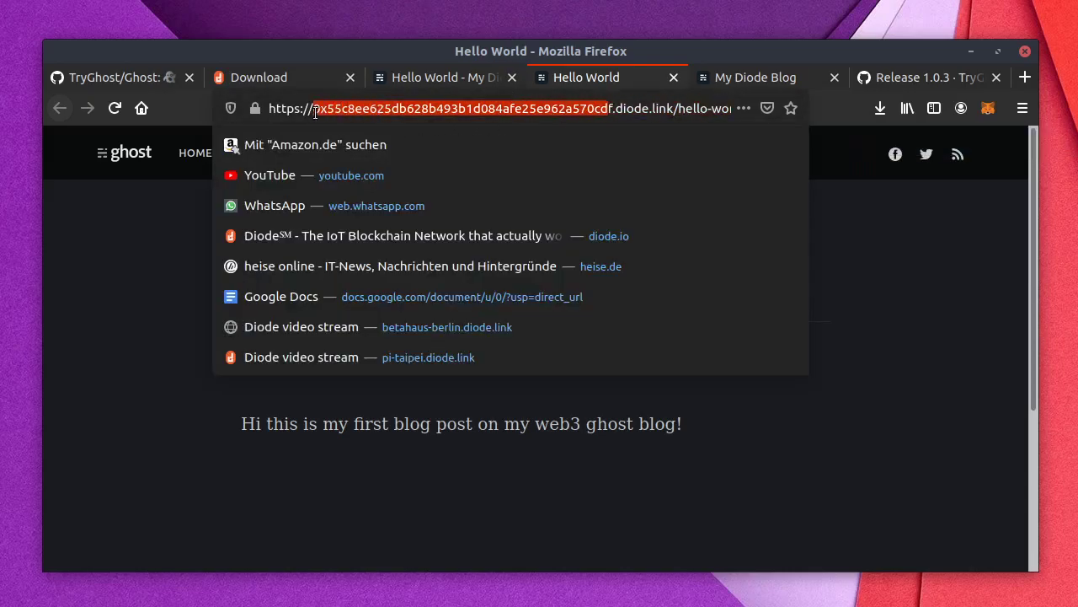
click(311, 112)
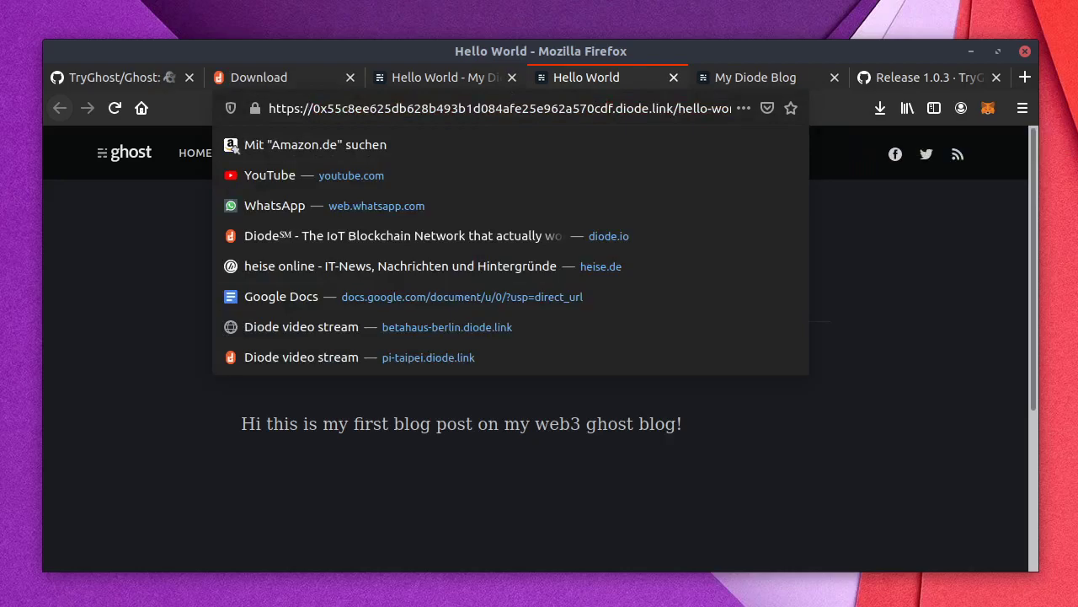
key(Escape)
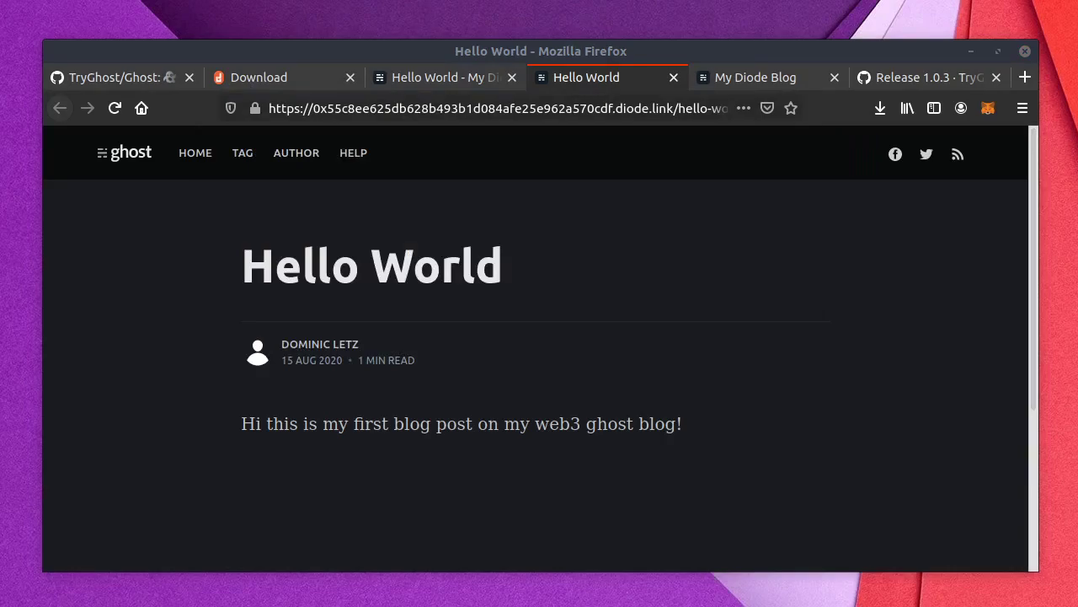
drag(762, 489, 636, 143)
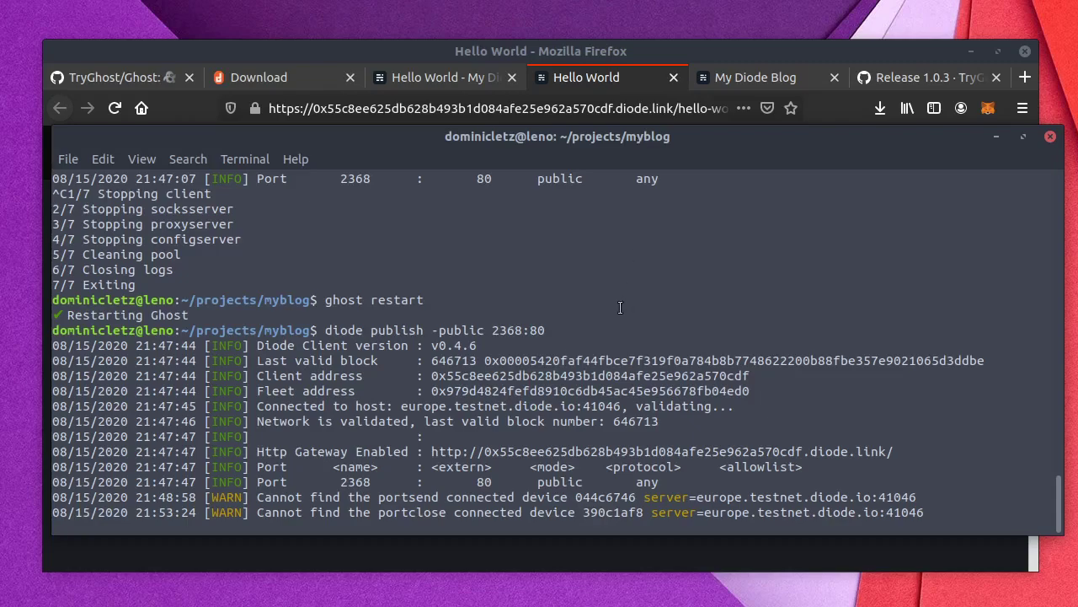
Step: Stop Diode publishing and register the BNS name testname to this machine's client address
key(ctrl+c)
text(d)
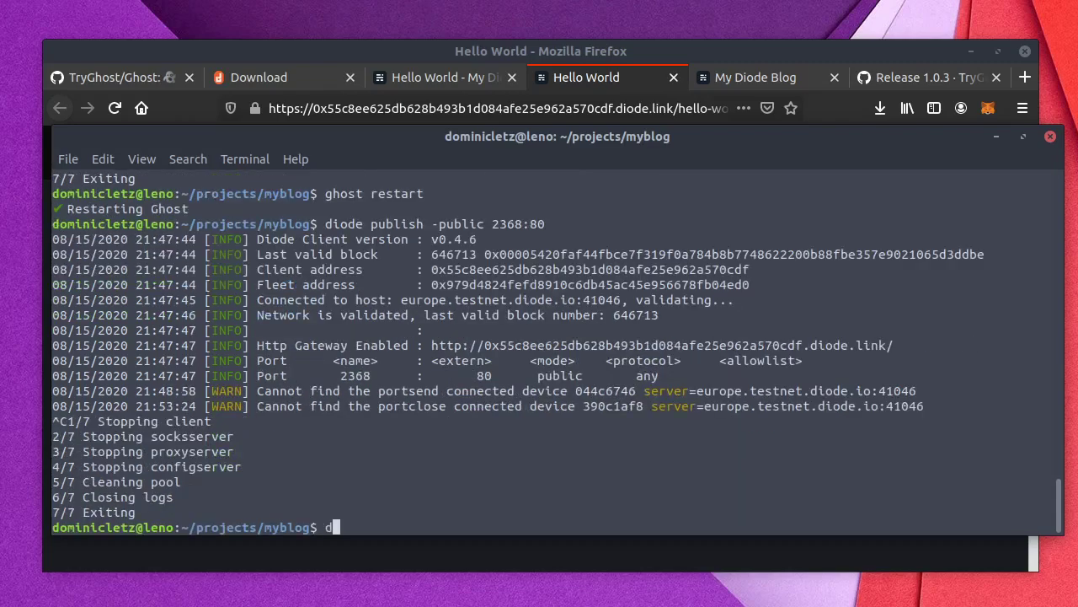
text(iode bns -register)
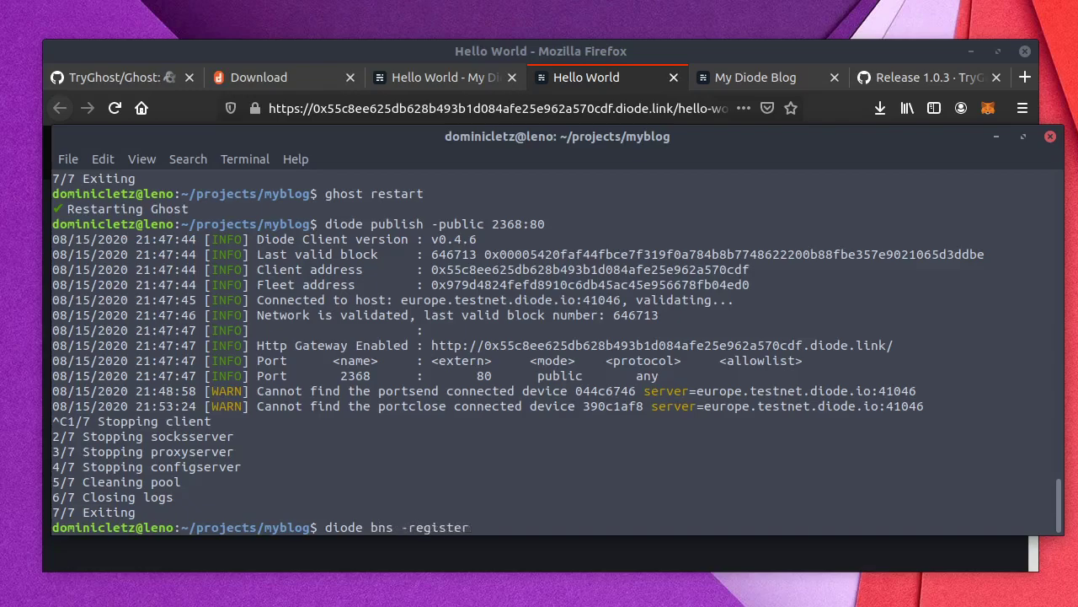
text(testname =)
double_click(464, 271)
middle_click(625, 485)
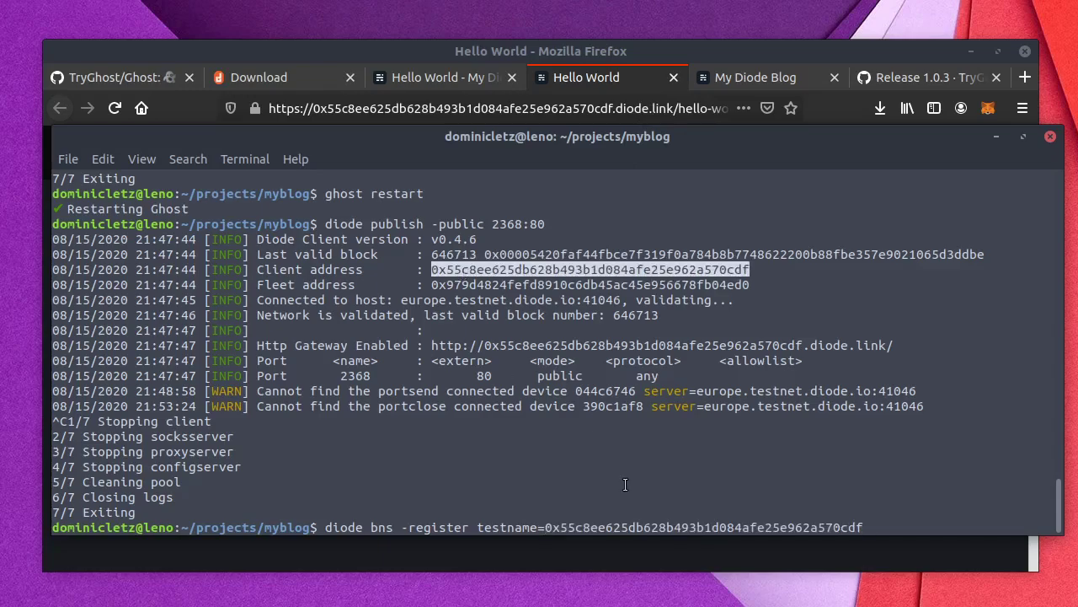
key(Return)
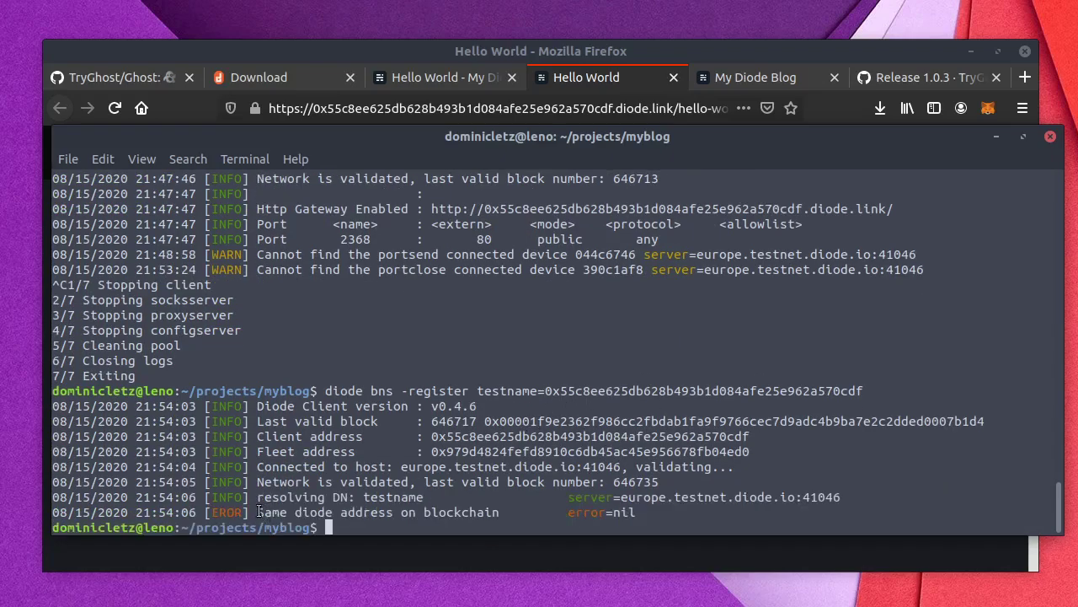
Step: Highlight the 'Same diode address on blockchain' error, then select the long host in Firefox's address
drag(253, 512, 500, 514)
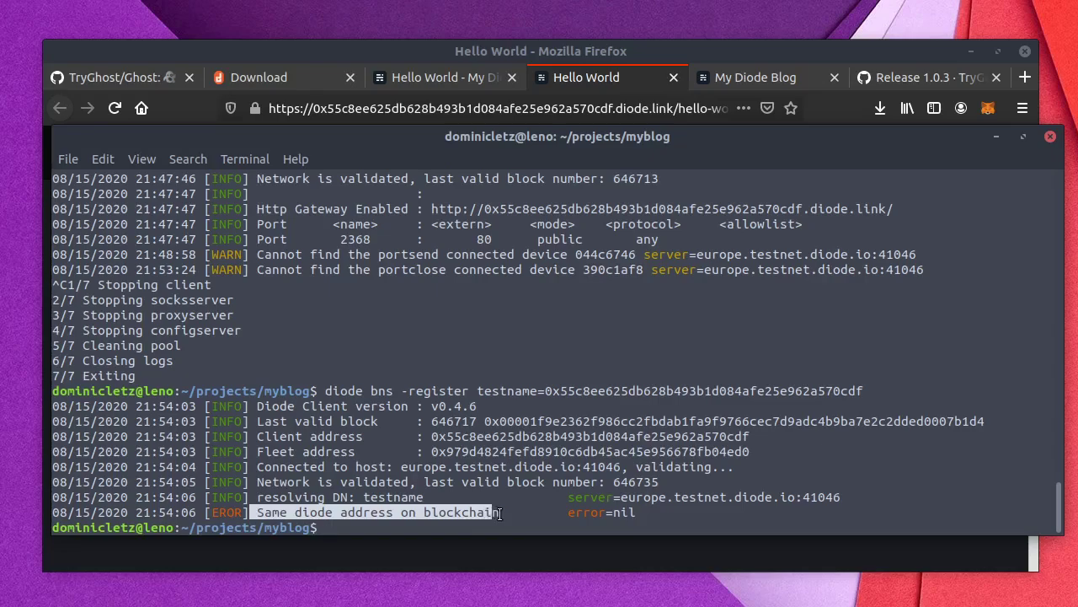
click(500, 513)
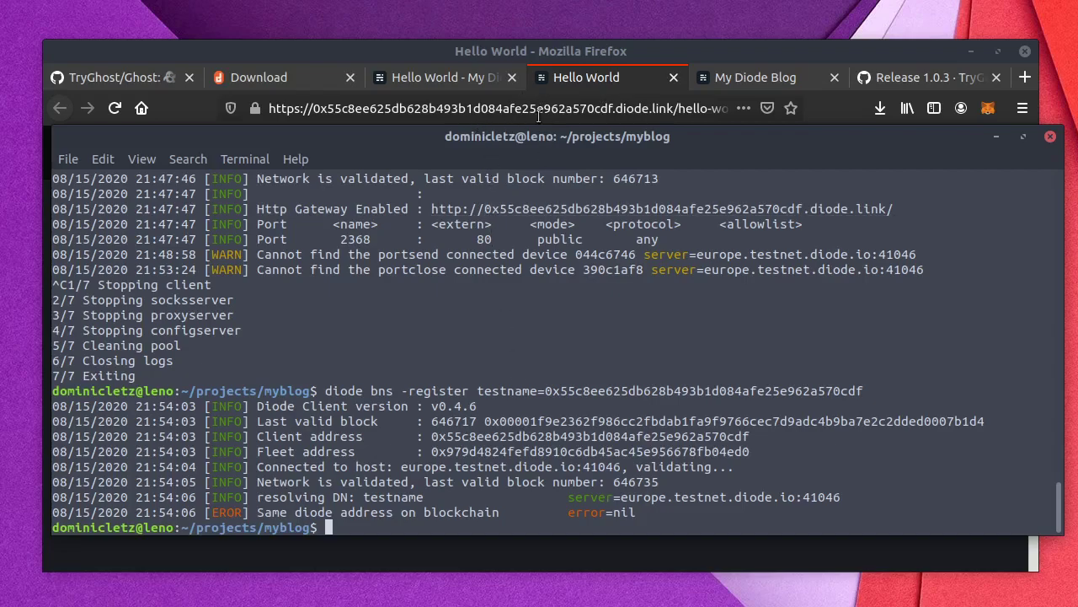
drag(613, 109, 313, 110)
Step: Load testname.diode.link, first the hello-world path, then the site root showing a 404 offline page
text(testname)
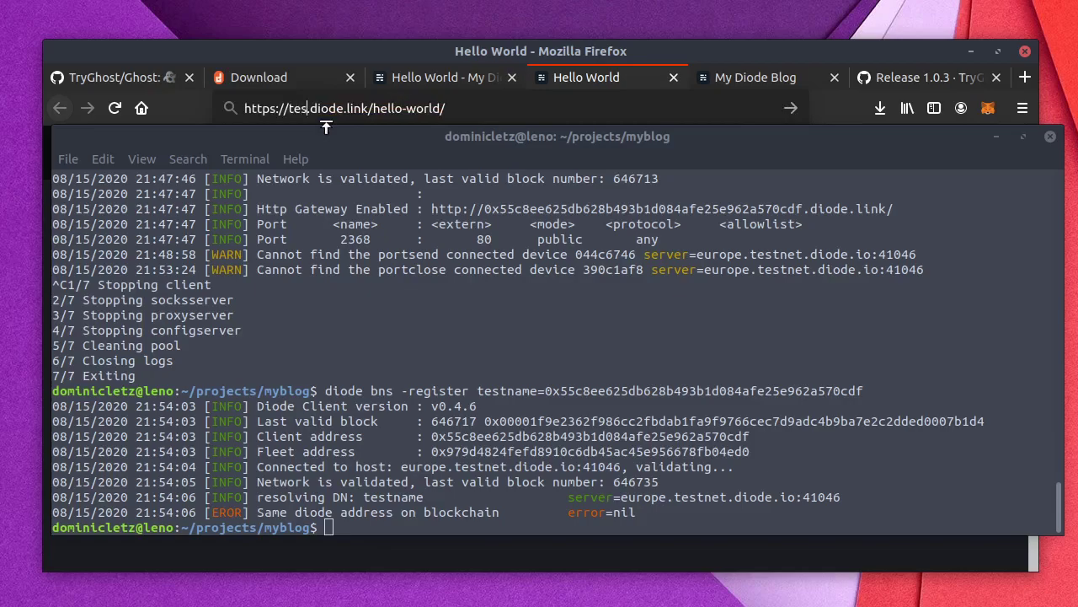
key(Return)
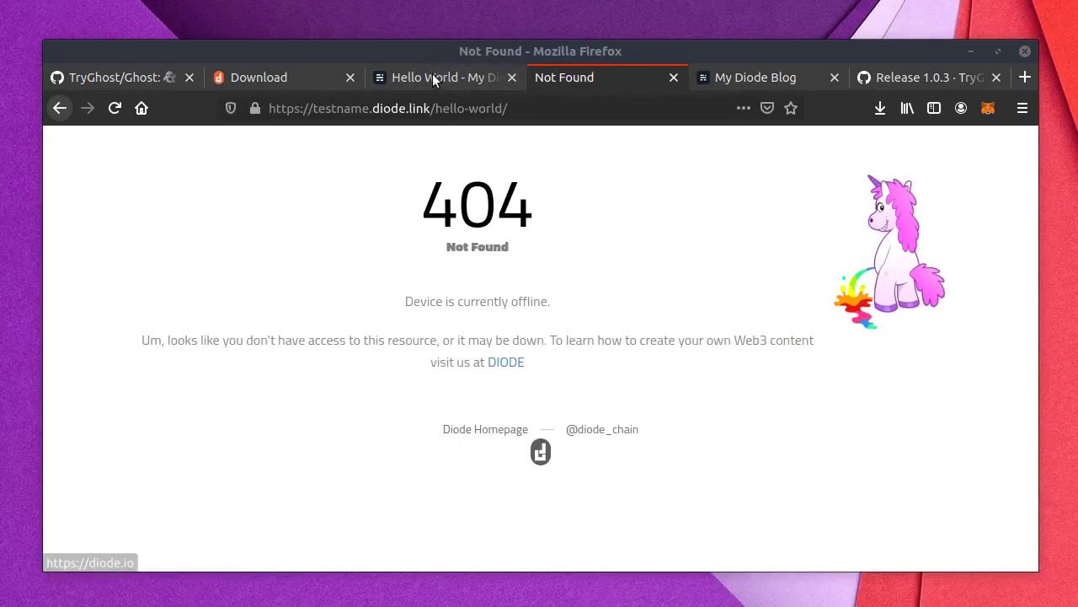
drag(436, 108, 607, 111)
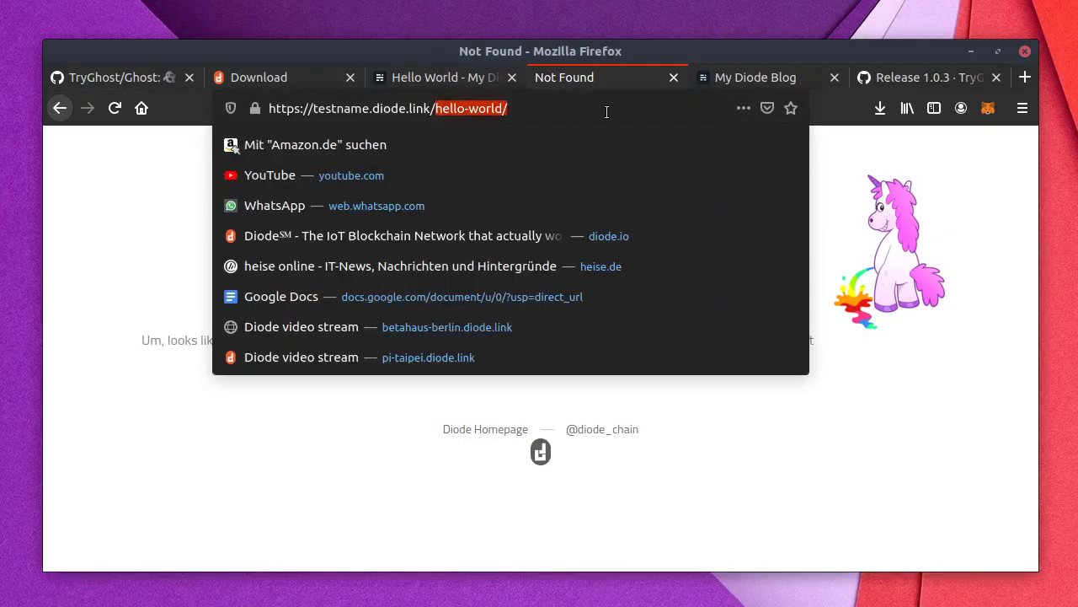
key(BackSpace)
key(Return)
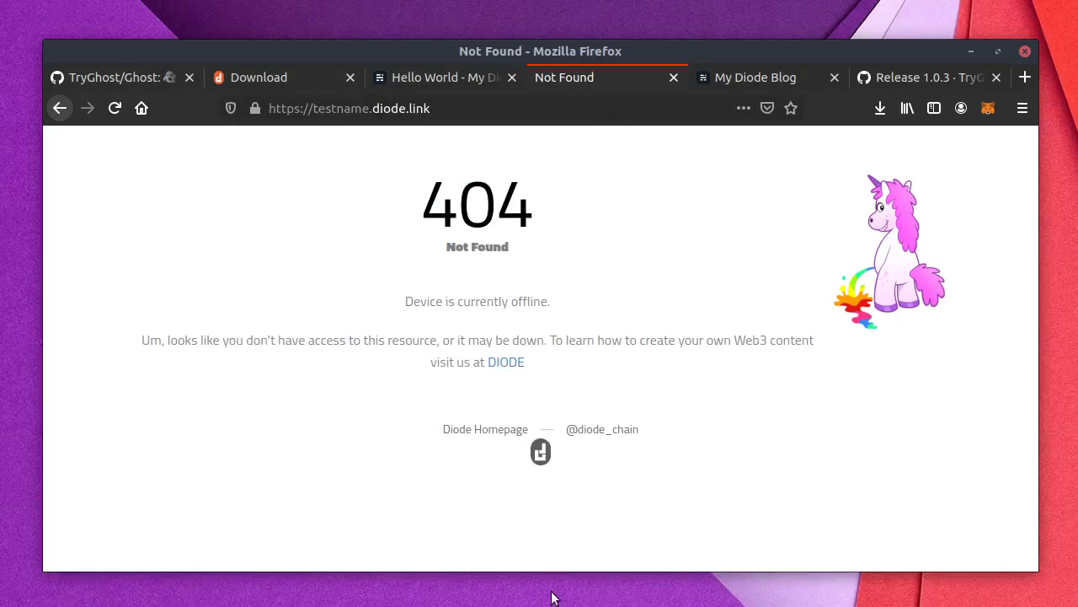
key(alt+Tab)
drag(543, 189, 428, 121)
Step: Rerun 'diode publish -public 2368:80' from history and reload testname.diode.link in Firefox
text(dio)
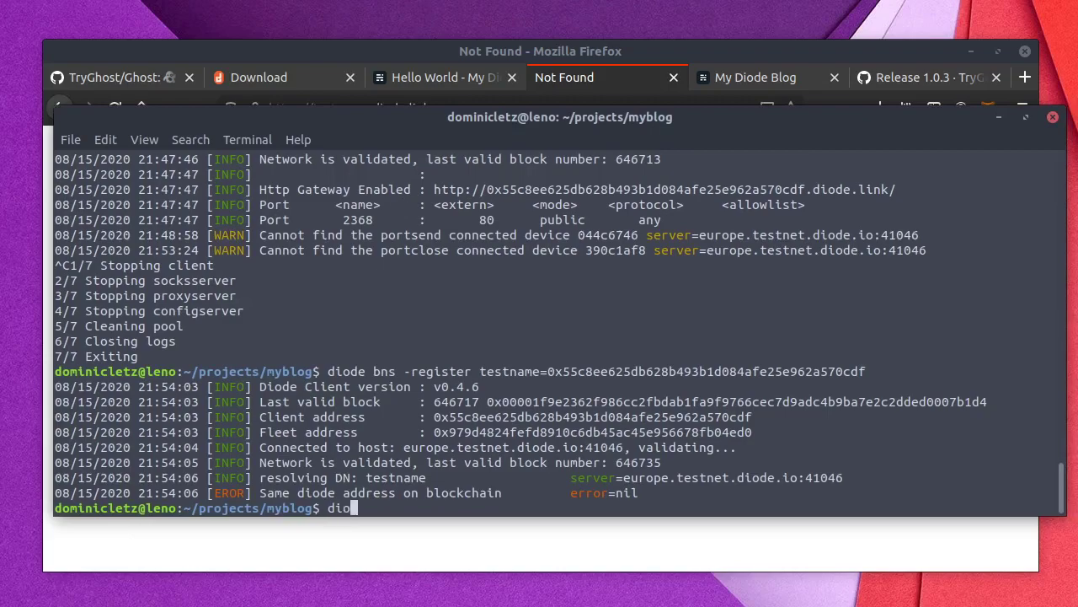
key(Up)
key(Up)
key(Return)
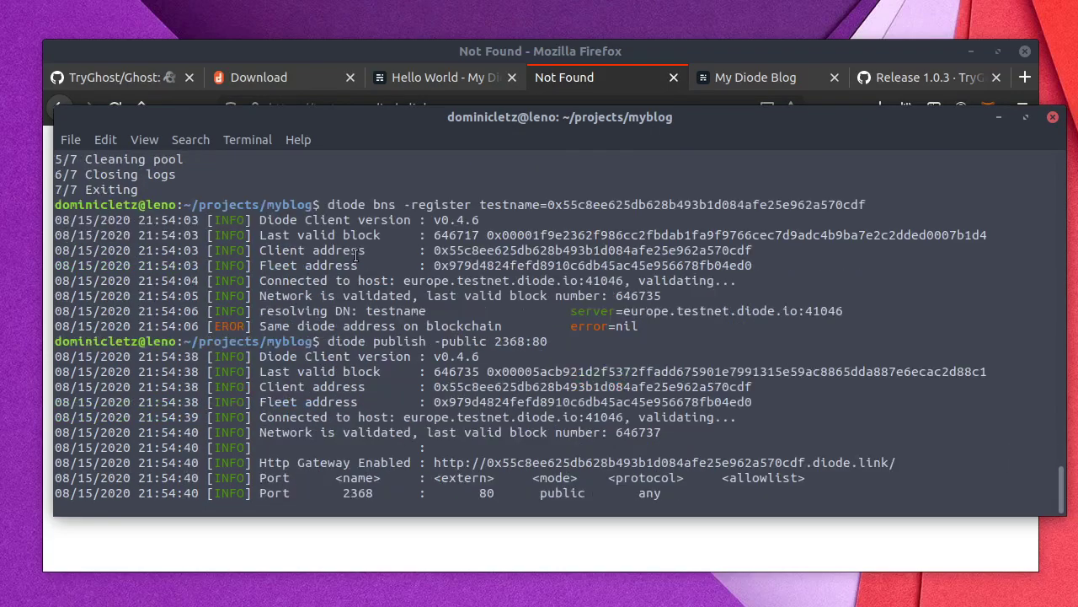
click(254, 55)
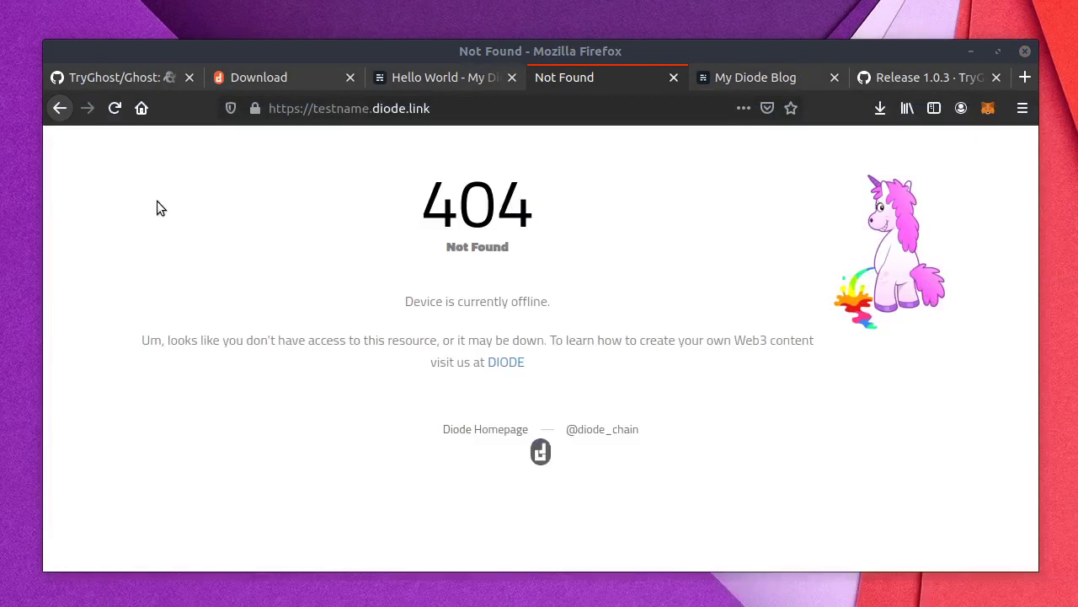
click(114, 109)
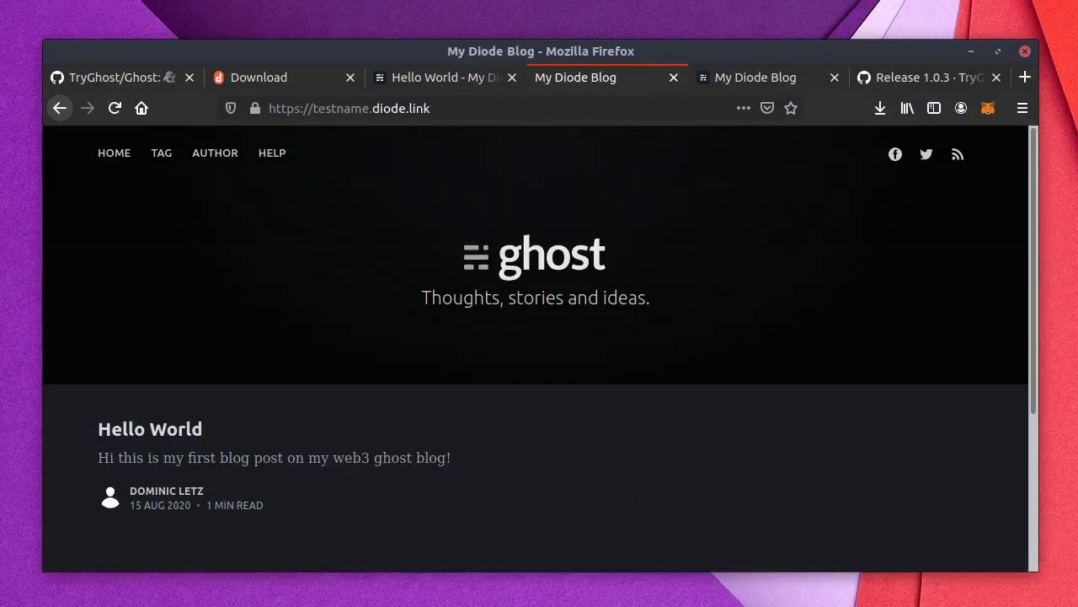
Step: Hide the terminal to view My Diode Blog at testname.diode.link, then bring the Diode output back
key(alt+Tab)
drag(506, 180, 502, 151)
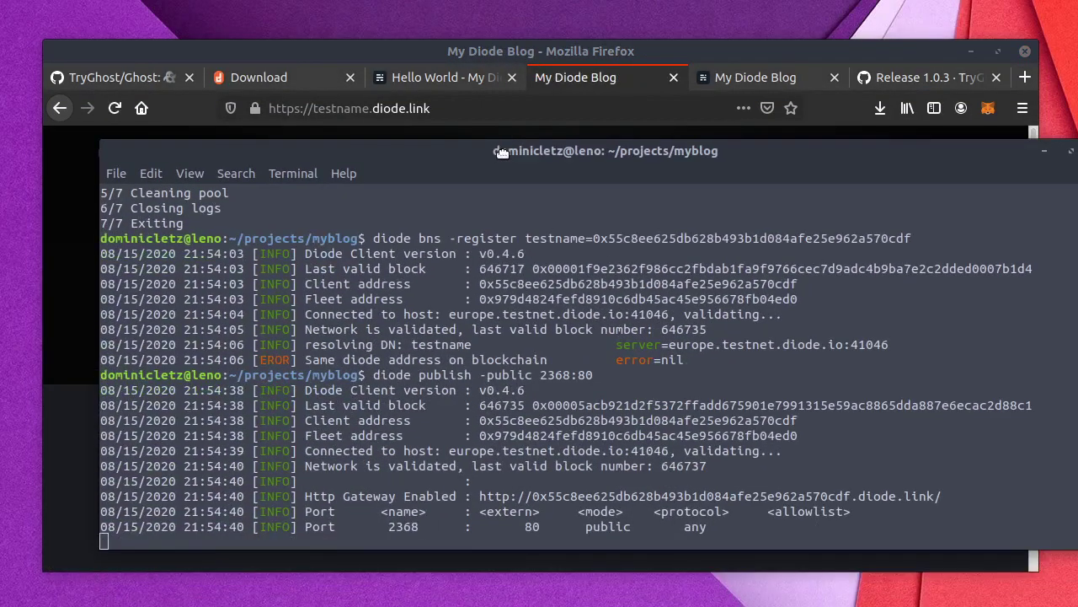
key(super+h)
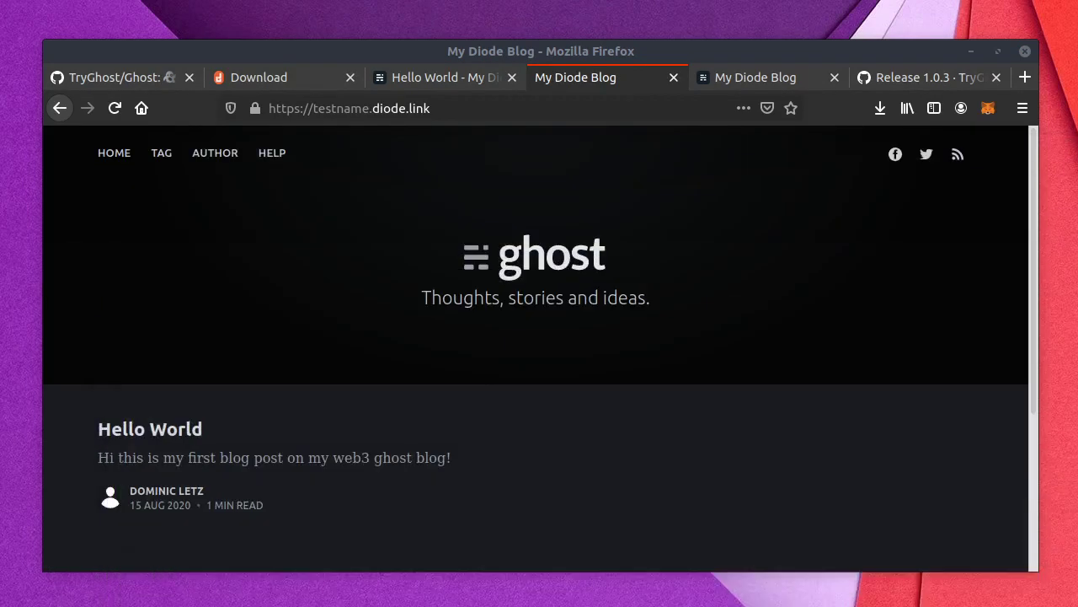
key(alt+Tab)
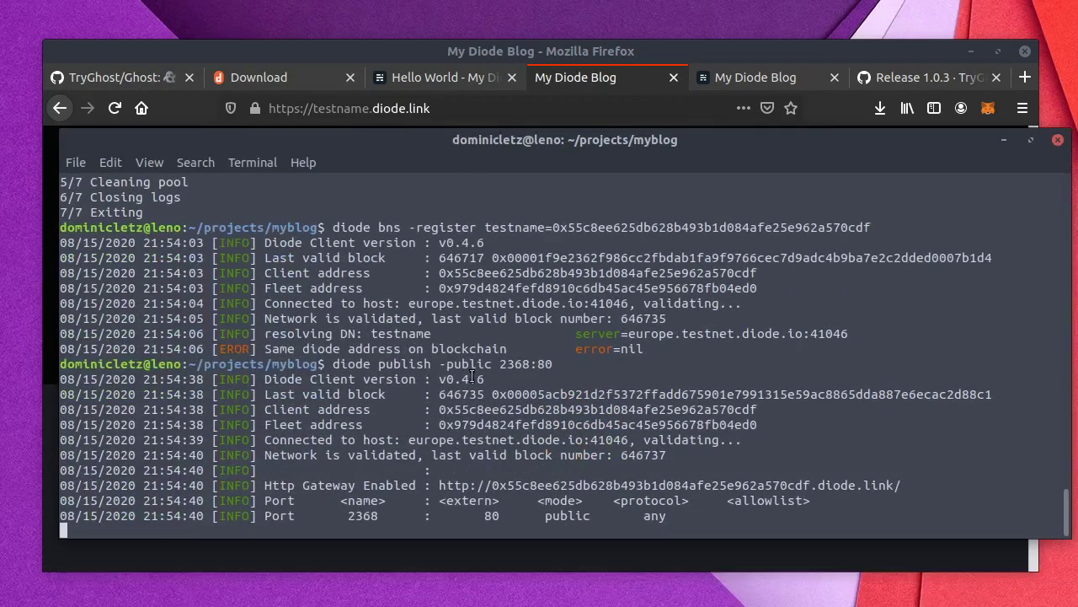
key(super+h)
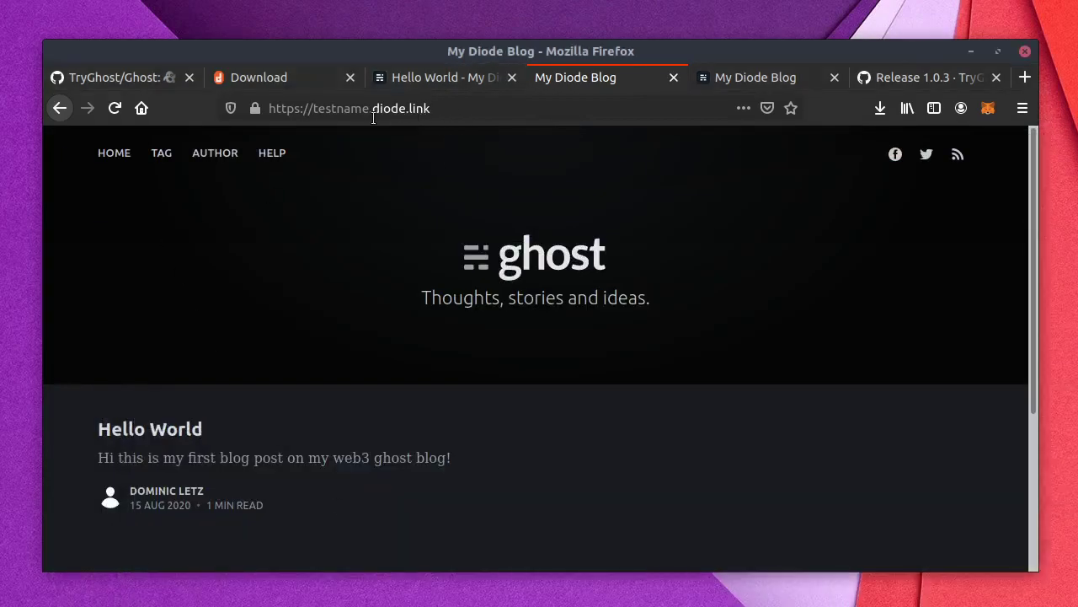
drag(373, 118, 320, 113)
click(108, 227)
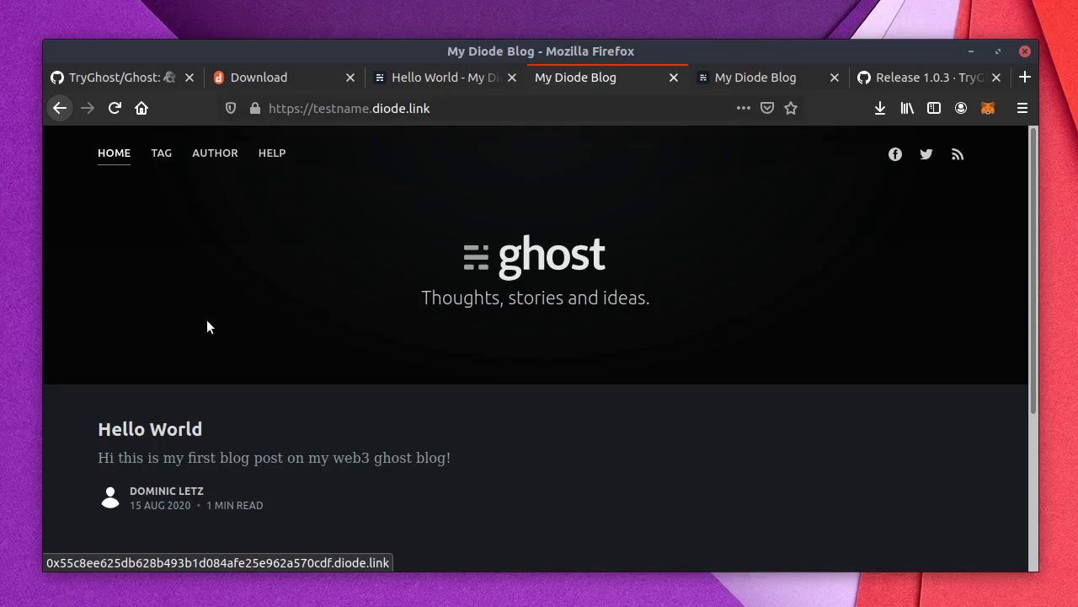
key(alt+Tab)
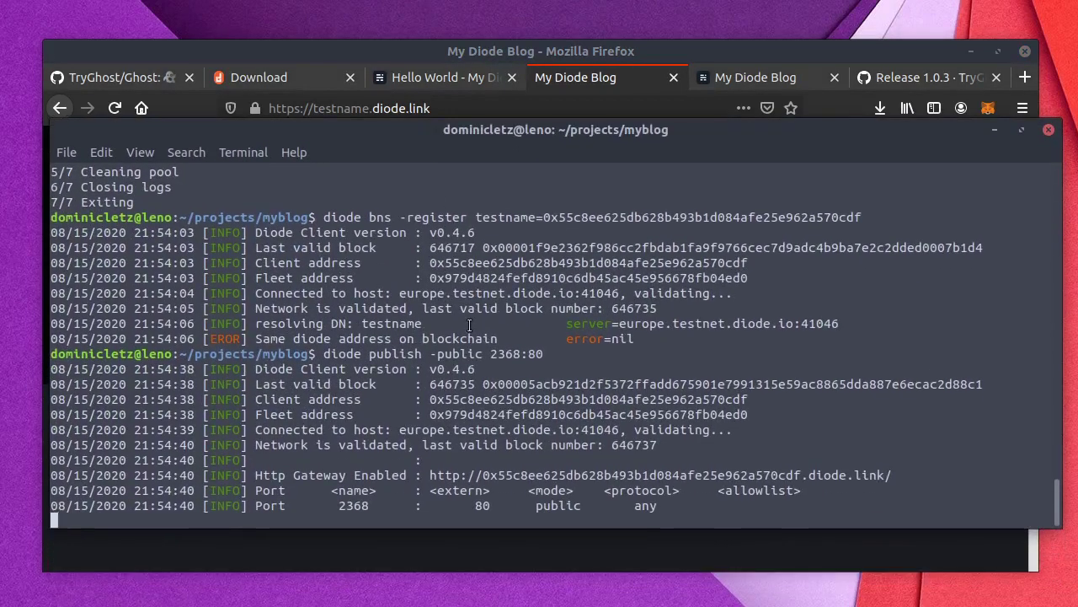
Step: In a new terminal tab, switch the shell to Node 12 (v12.16.1) with nvm use 12
key(ctrl+shift+t)
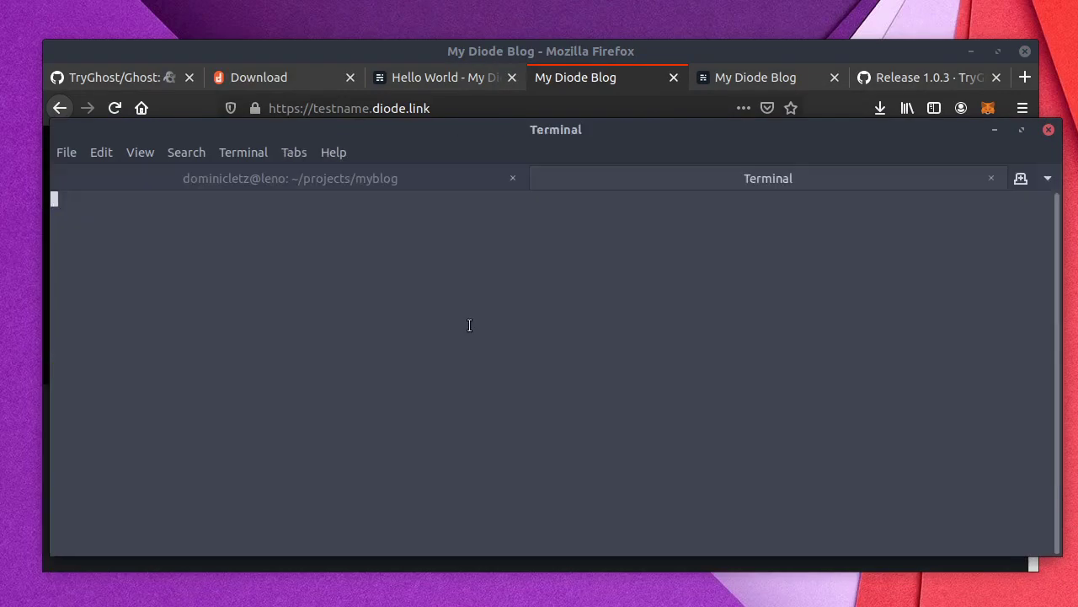
text(nvm use 12)
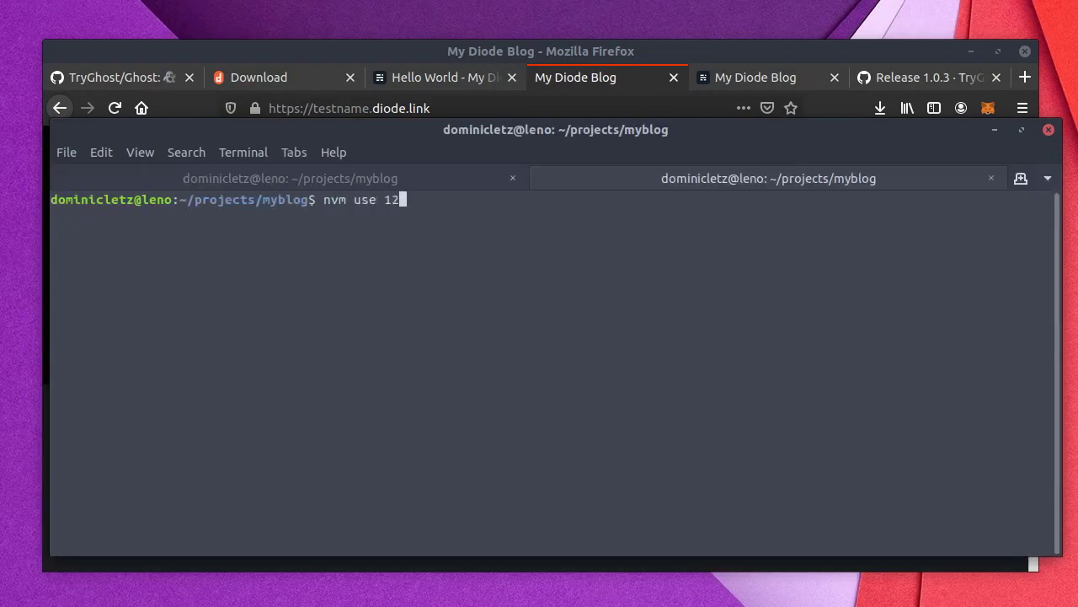
key(Return)
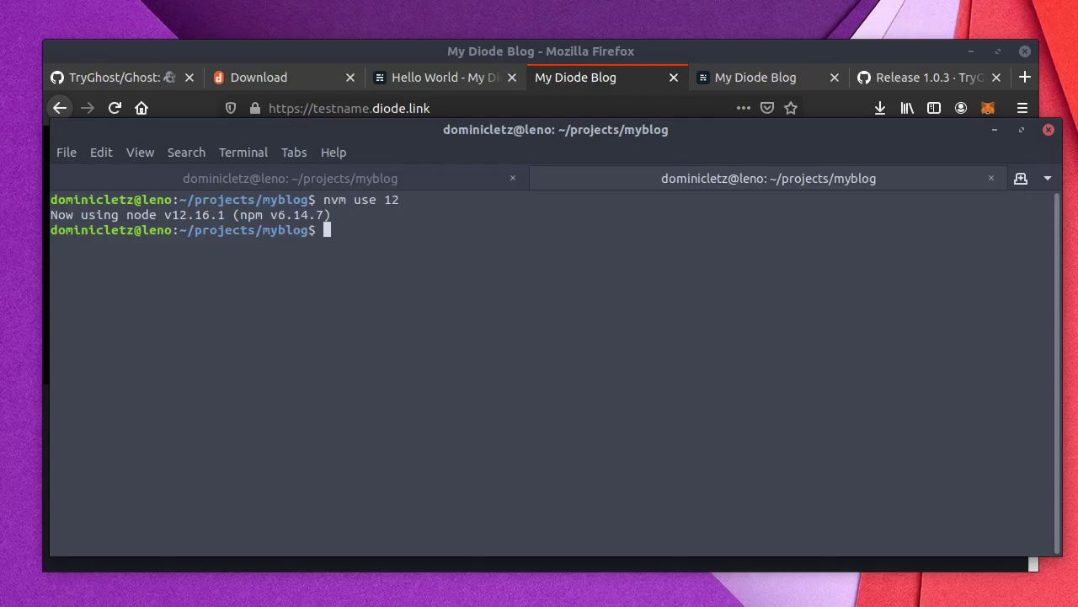
key(ctrl+Page_Up)
key(ctrl+Page_Down)
double_click(189, 215)
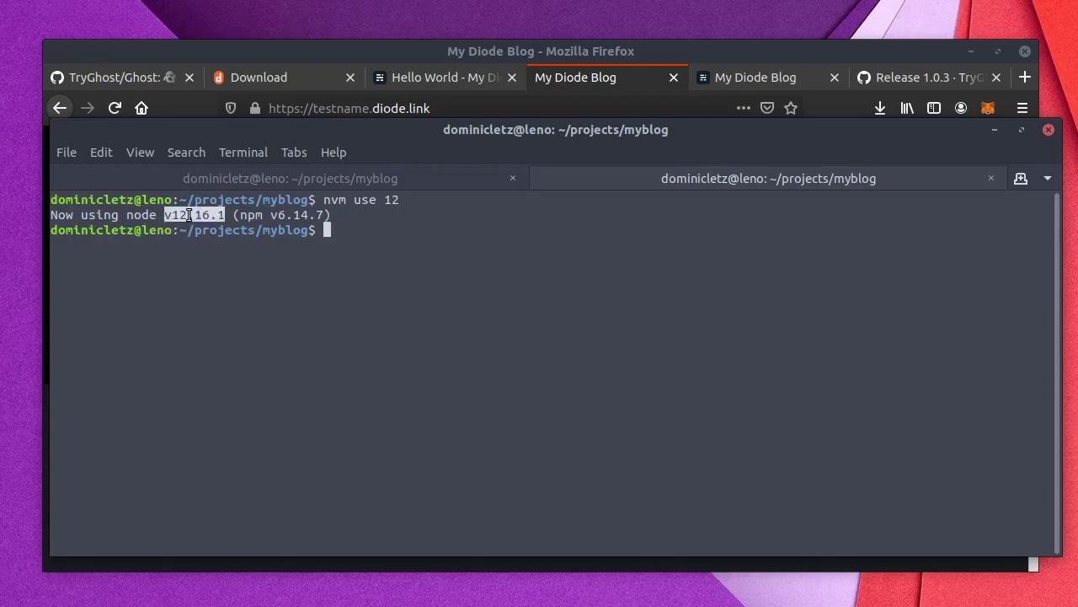
click(319, 271)
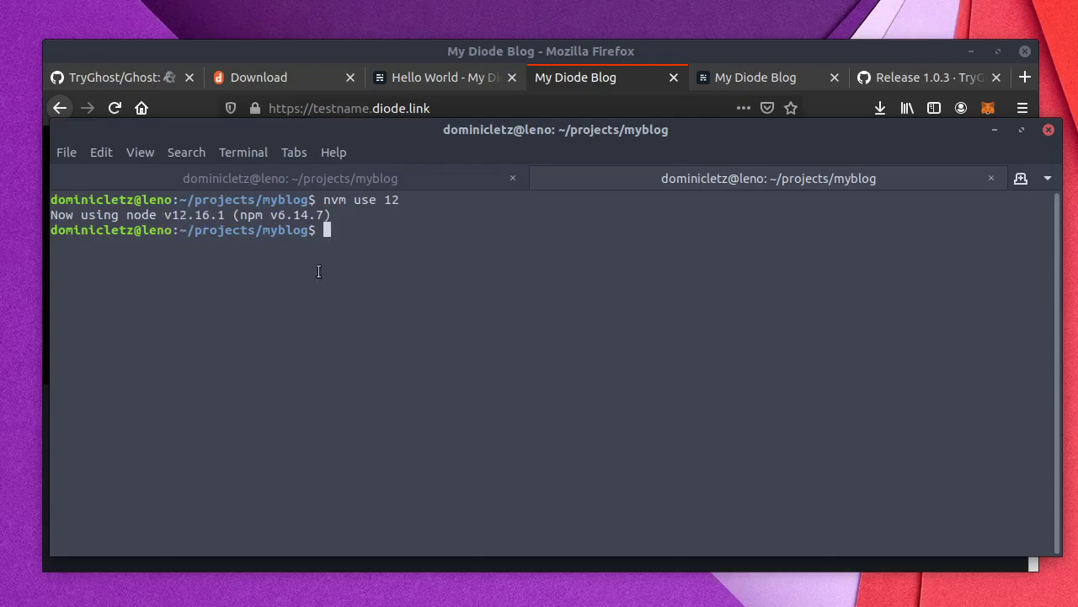
text(ghost config set)
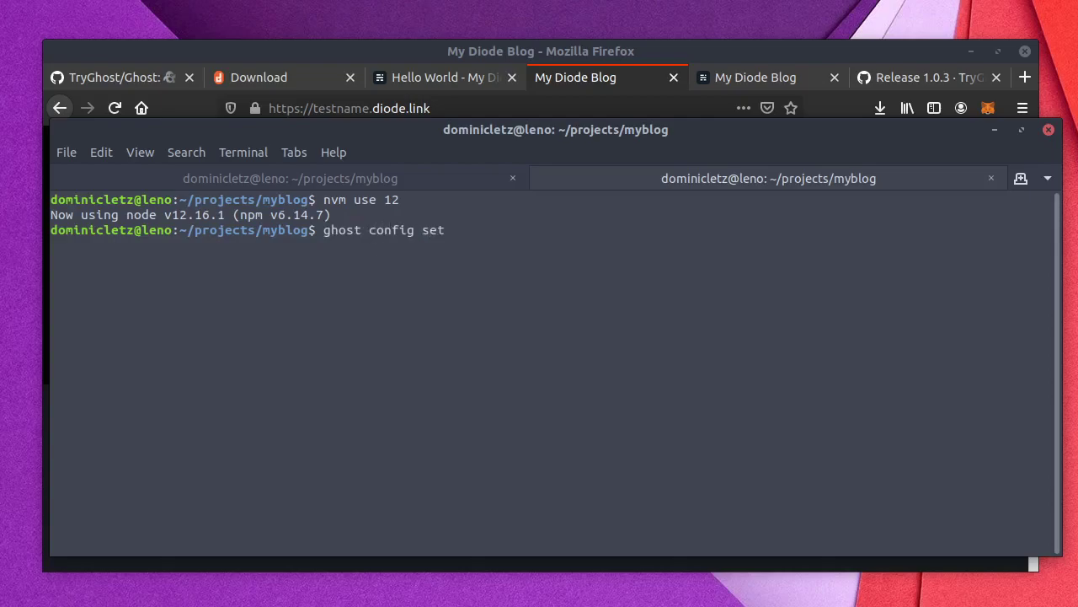
key(BackSpace)
key(BackSpace)
key(BackSpace)
key(BackSpace)
text(url)
text(http://testname.diode.link/)
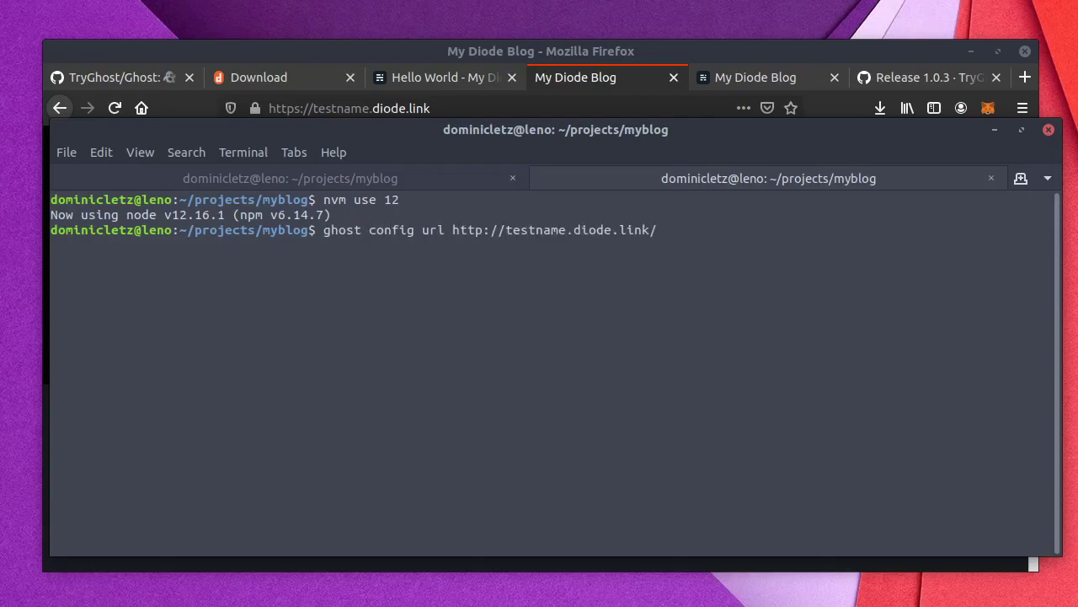
key(End)
key(Return)
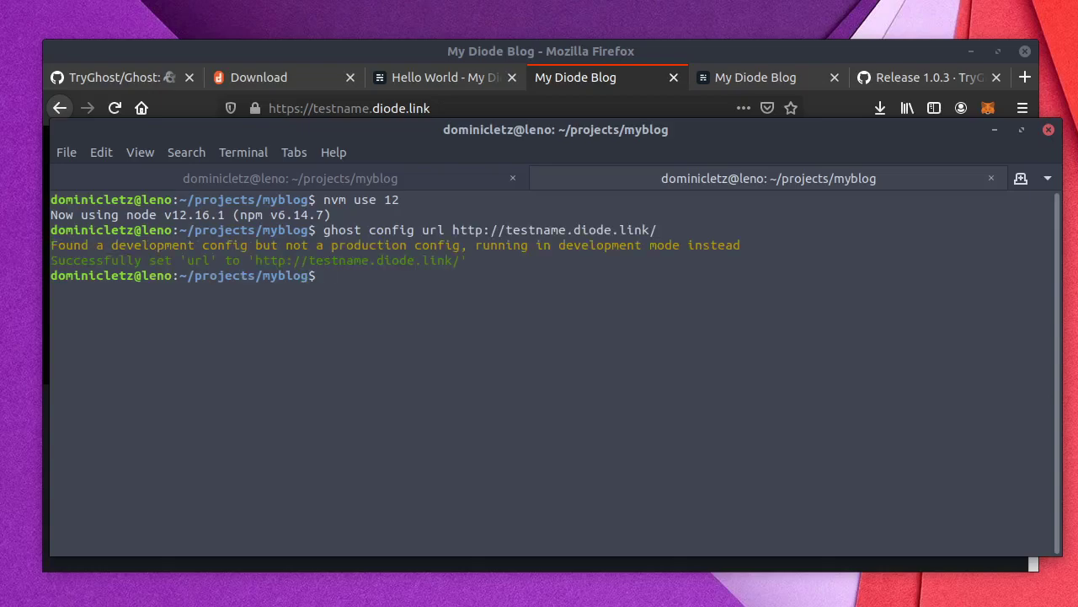
Step: Restart Ghost and reload the blog page in Firefox
text(ghost restart)
key(Return)
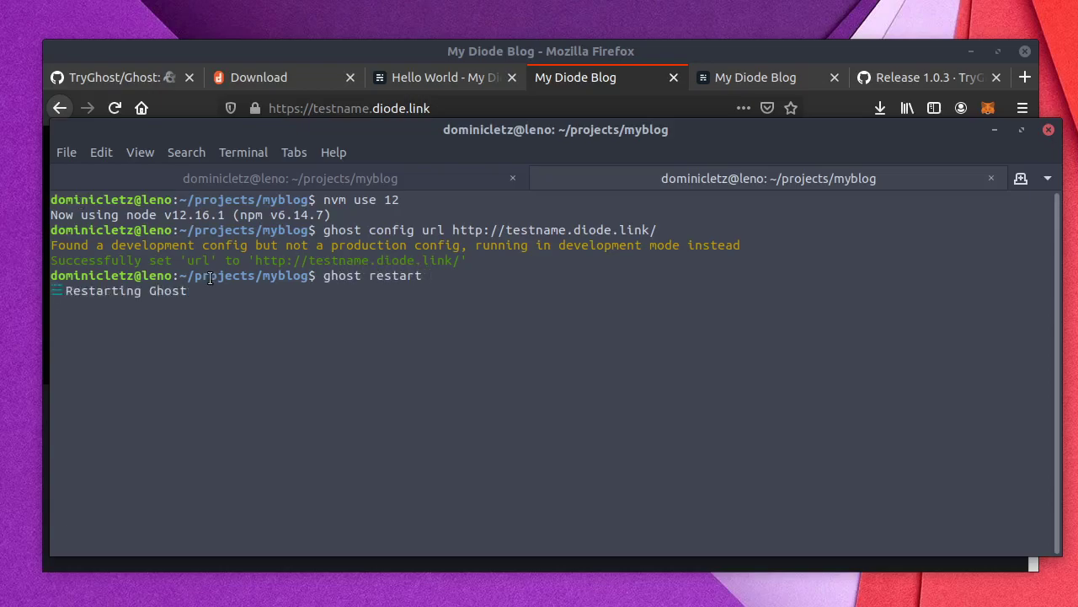
click(198, 114)
click(114, 108)
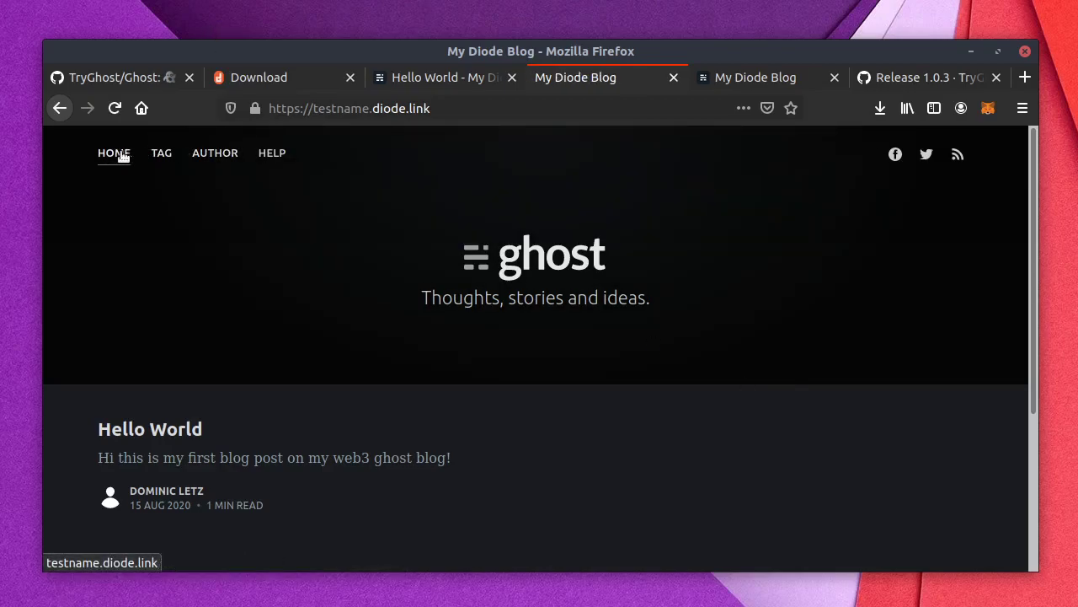
Step: Scroll down and back up through My Diode Blog to confirm the Hello World post
scroll(727, 326, down, 5)
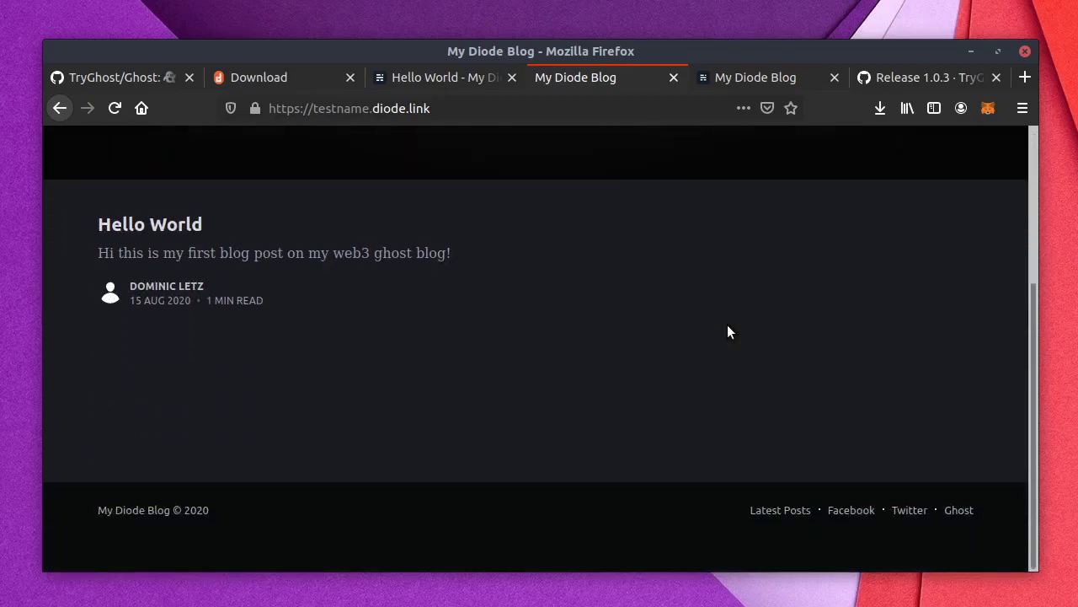
scroll(727, 327, up, 5)
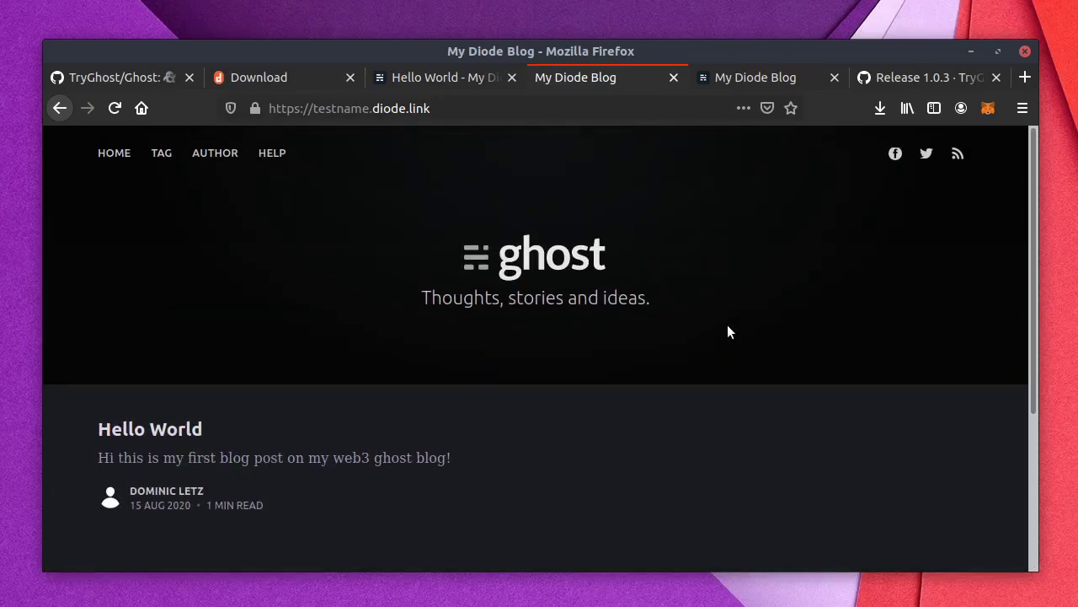